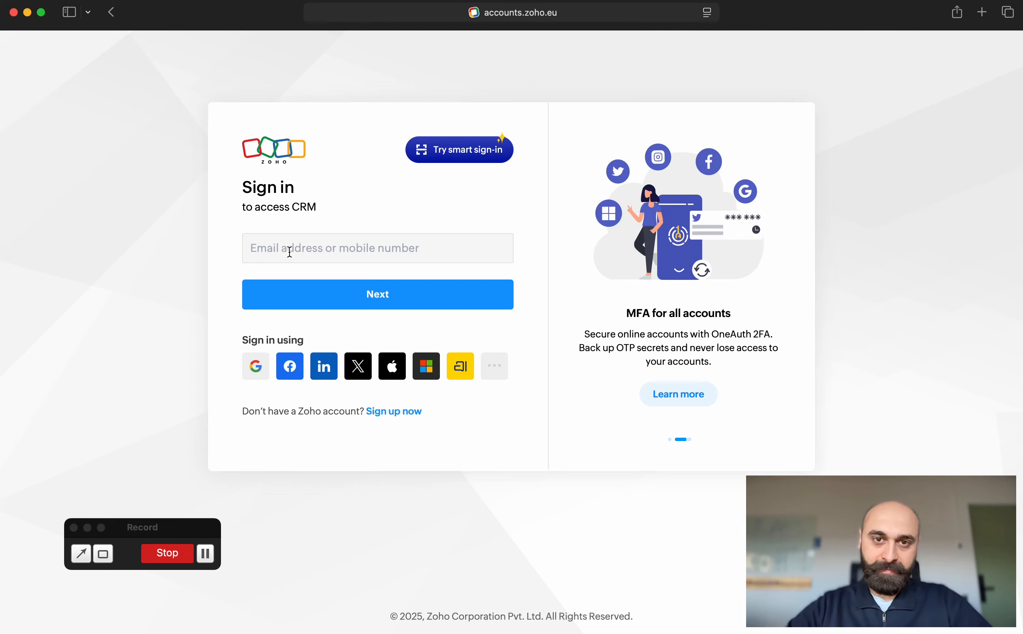
{"action": "left_click", "coordinate": [206, 554]}
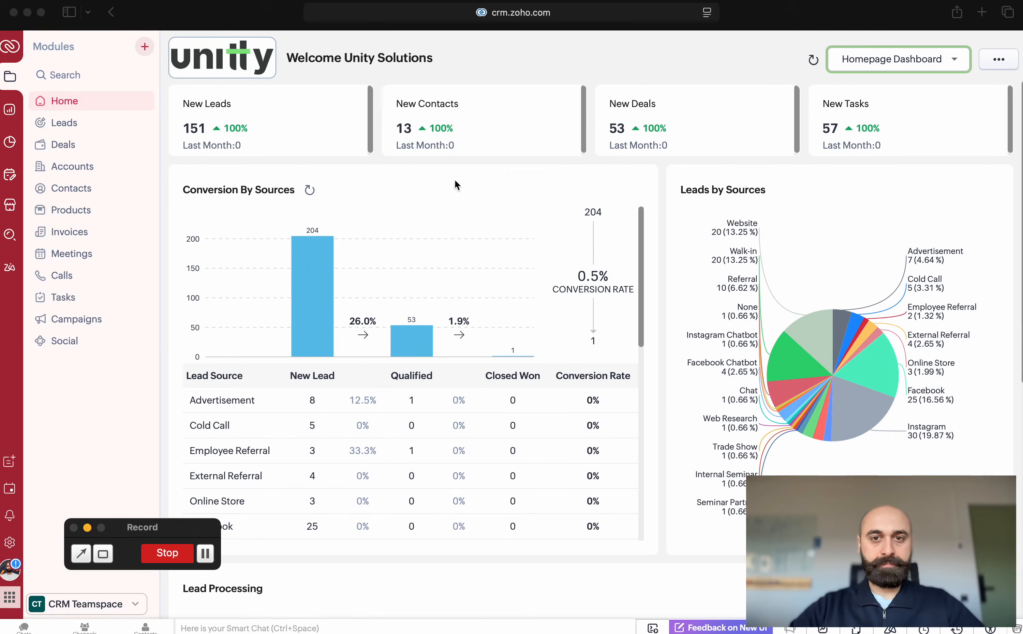
{"action": "left_click", "coordinate": [579, 62]}
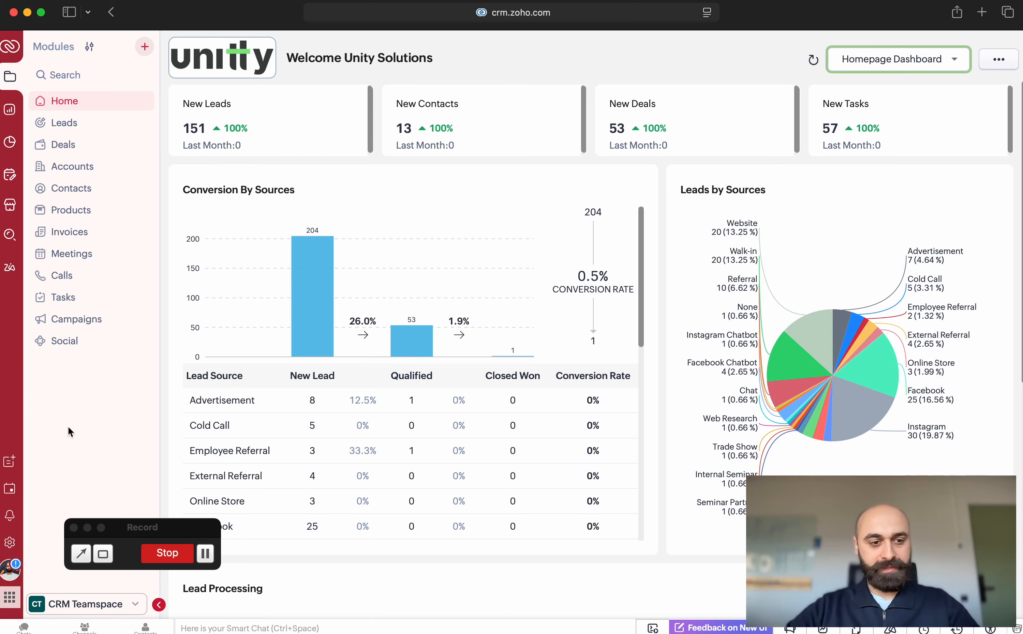
{"action": "left_click", "coordinate": [159, 605]}
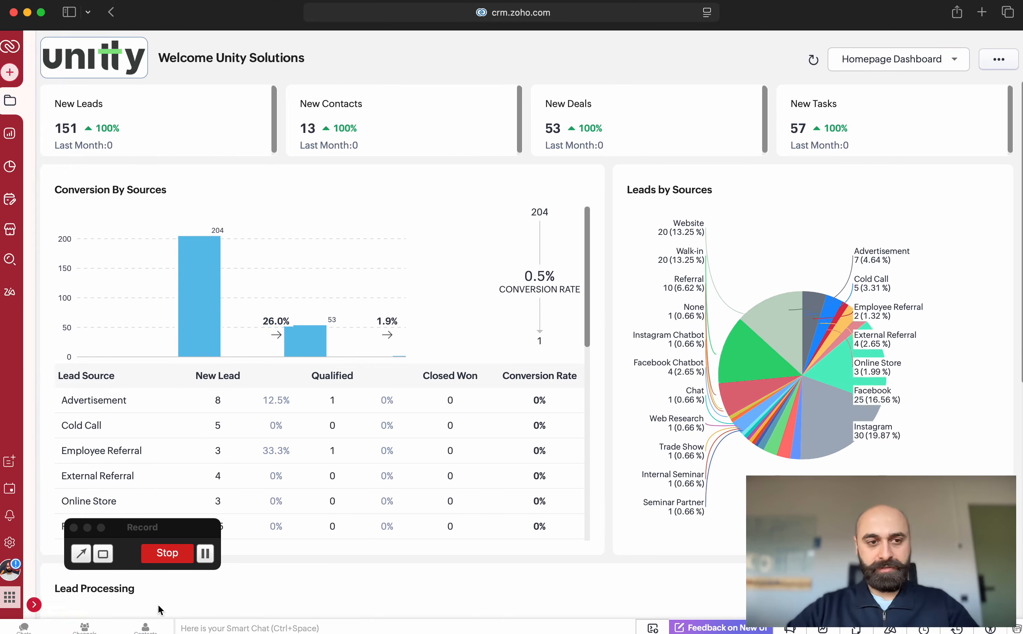
{"action": "left_click", "coordinate": [34, 605]}
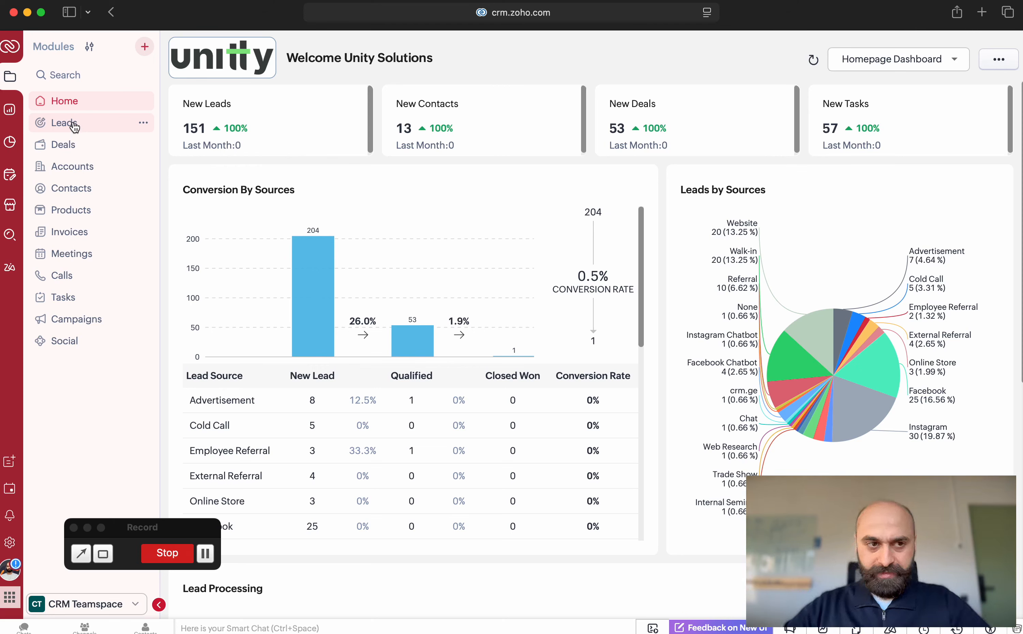
Open the Leads module, review the details of the first lead's record, and return to the leads list.
{"action": "left_click", "coordinate": [73, 124]}
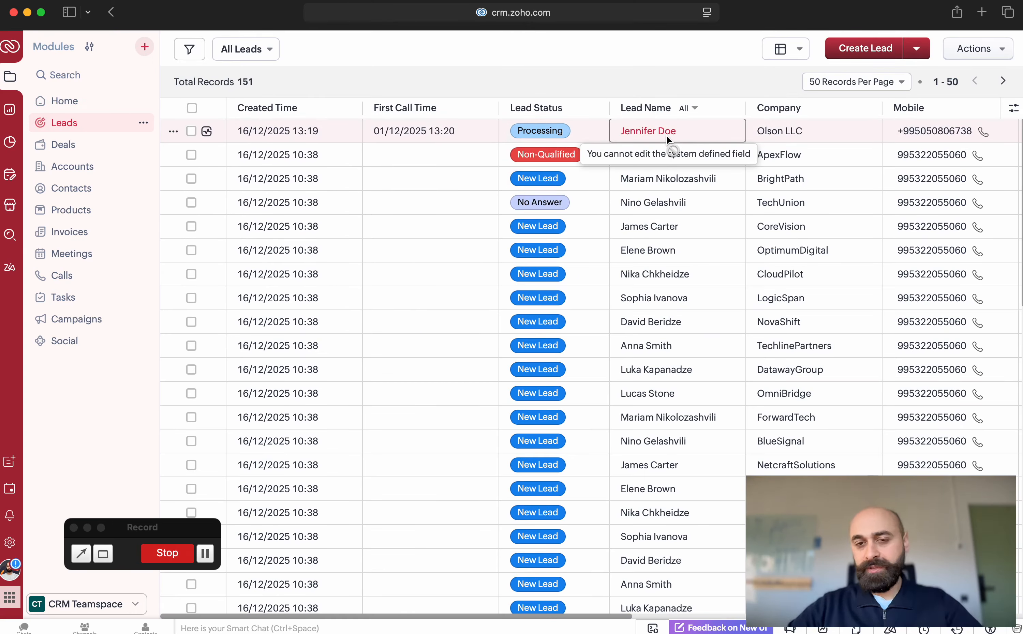
{"action": "left_click", "coordinate": [642, 133]}
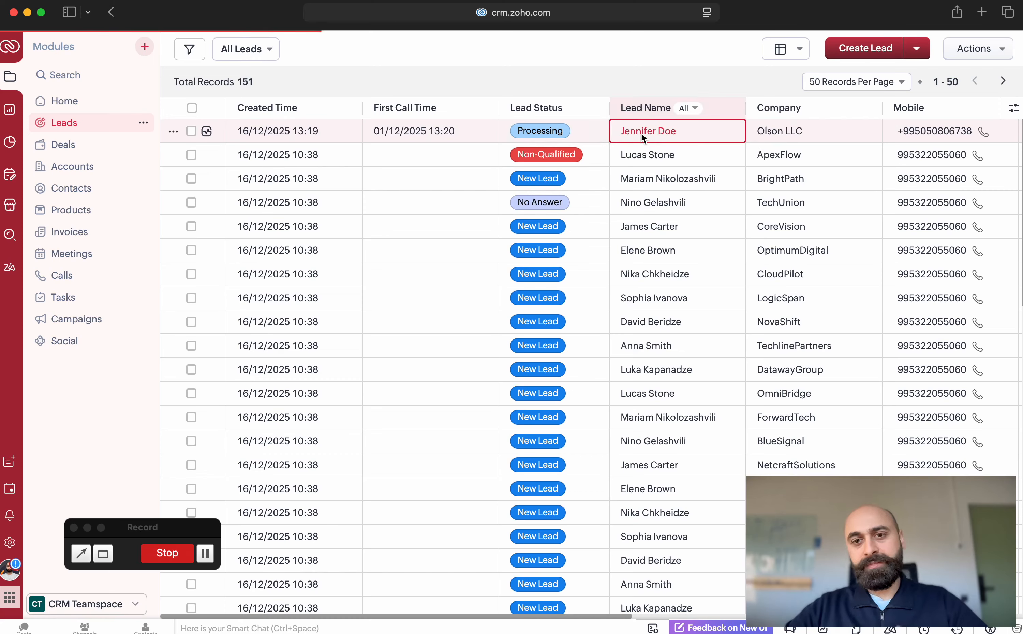
{"action": "scroll", "coordinate": [645, 471], "scroll_direction": "down", "scroll_amount": 5}
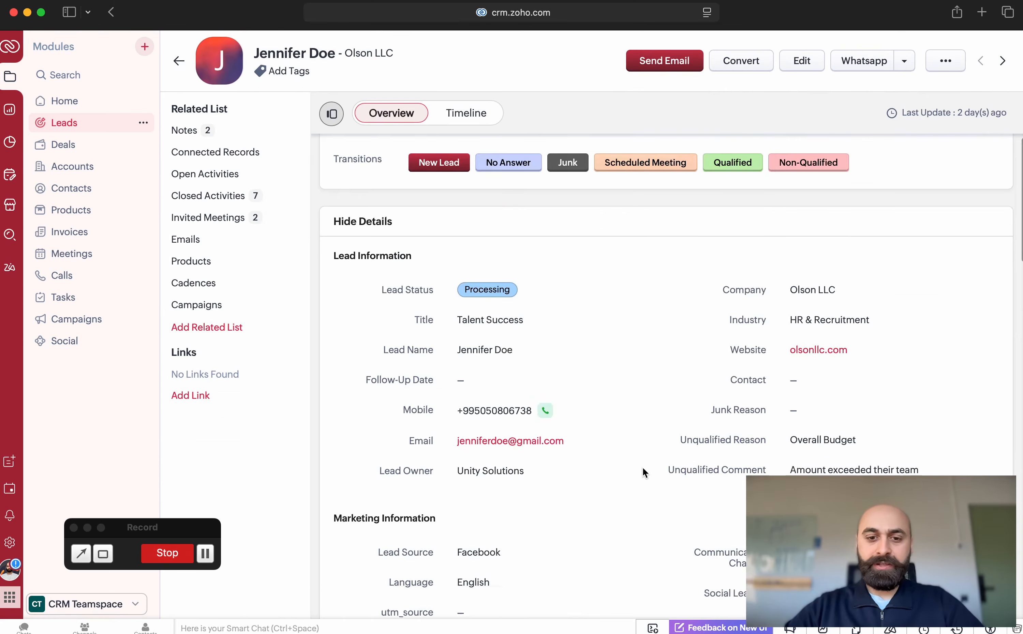
{"action": "scroll", "coordinate": [643, 473], "scroll_direction": "down", "scroll_amount": 7}
{"action": "left_click", "coordinate": [179, 61]}
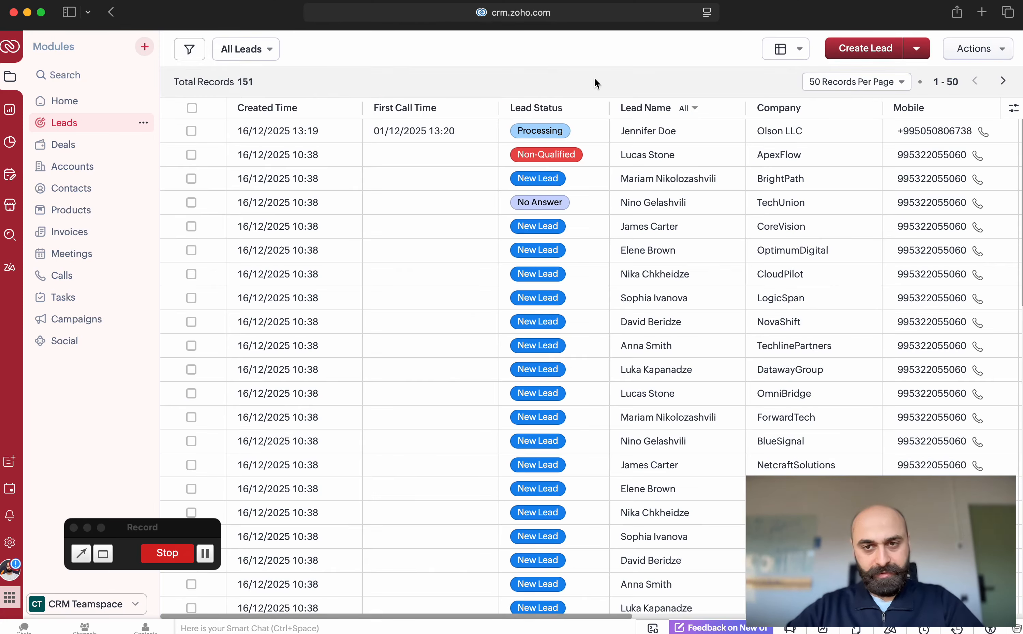
In the leads list's column settings, hide First Call Time, move Lead Source higher in the order, and save.
{"action": "left_click", "coordinate": [1012, 110]}
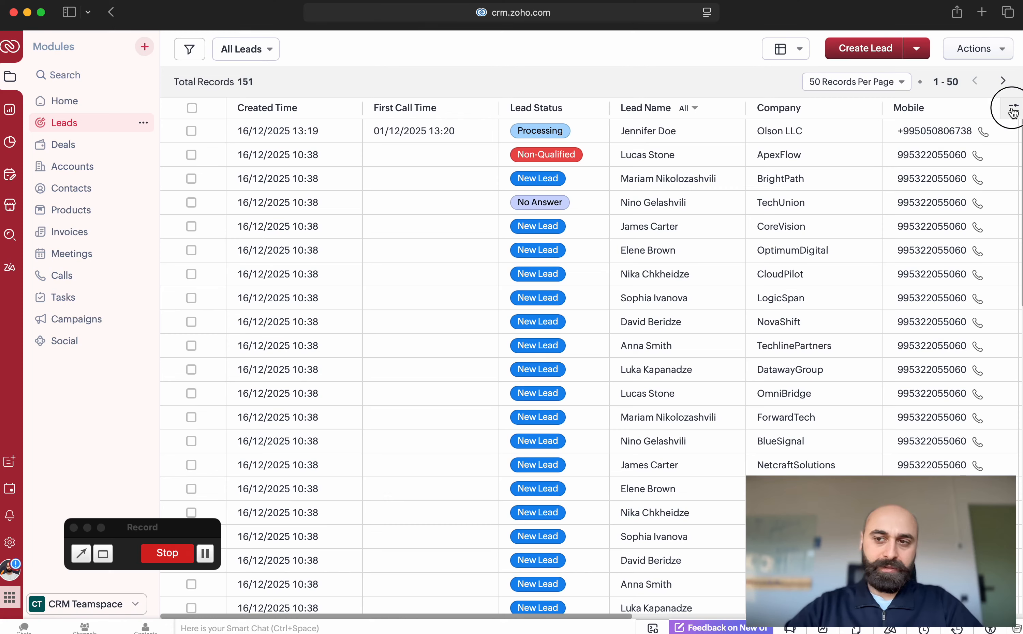
{"action": "left_click", "coordinate": [951, 134]}
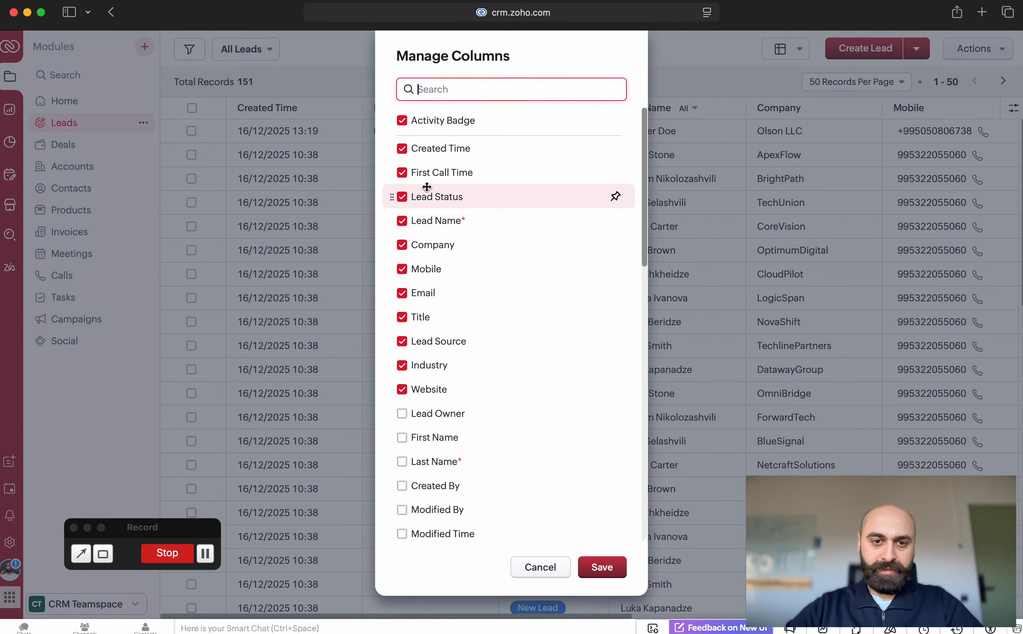
{"action": "left_click", "coordinate": [398, 174]}
{"action": "left_click_drag", "start_coordinate": [432, 344], "coordinate": [441, 295]}
{"action": "left_click", "coordinate": [609, 570]}
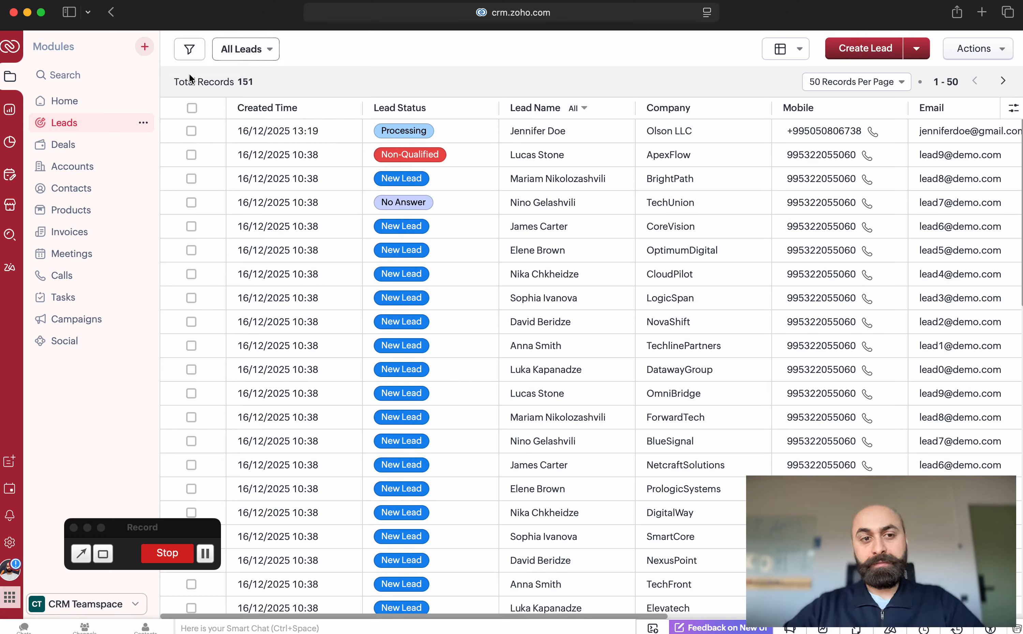
{"action": "left_click_drag", "start_coordinate": [171, 81], "coordinate": [256, 81]}
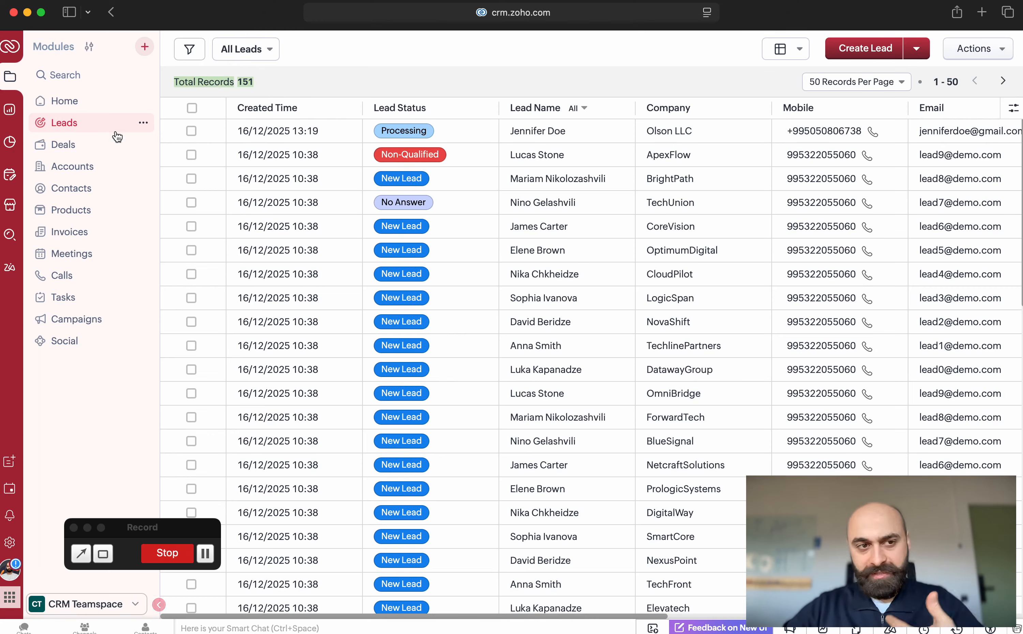
{"action": "left_click", "coordinate": [267, 80]}
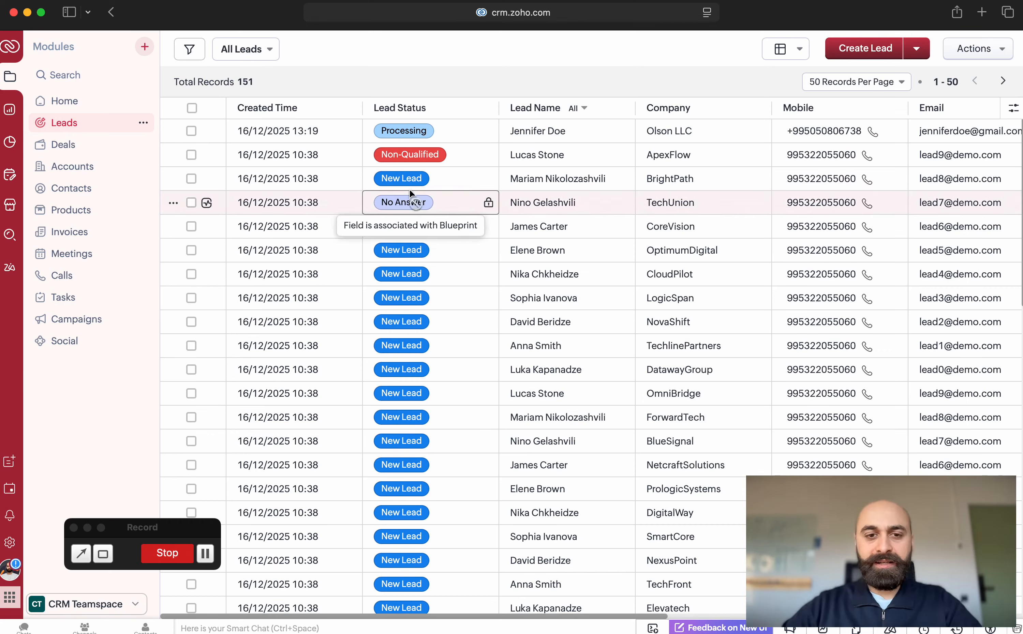
Start a new custom view for leads and name it "უპასუხო".
{"action": "left_click", "coordinate": [252, 53]}
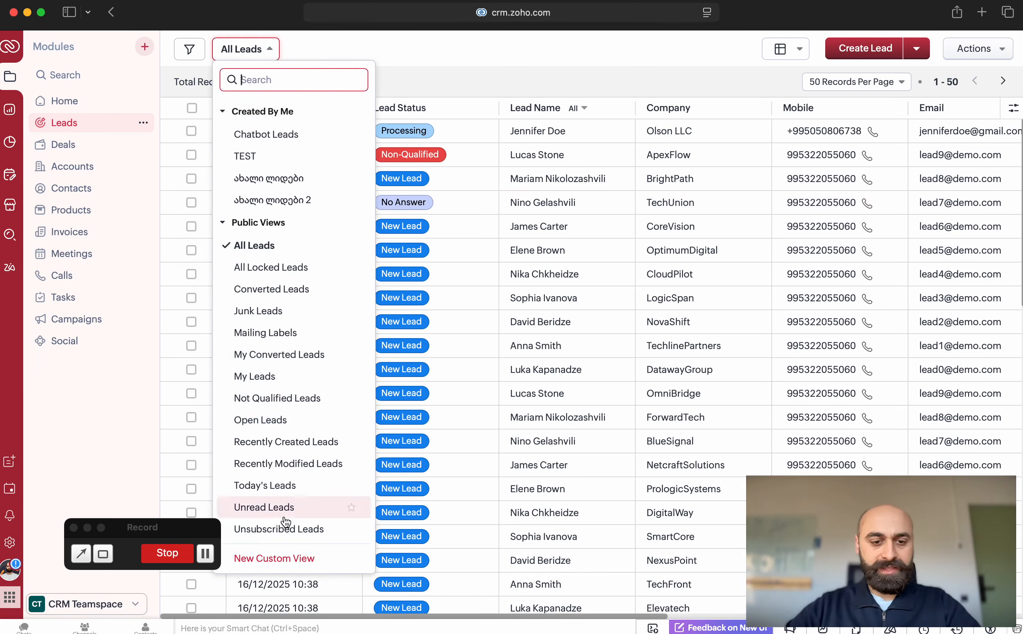
{"action": "left_click", "coordinate": [285, 558]}
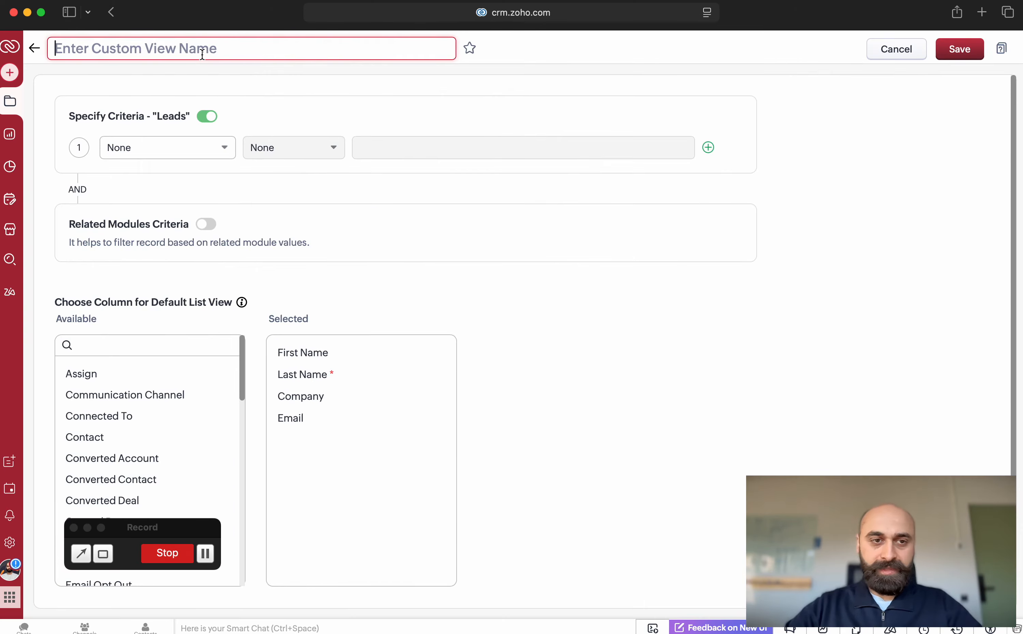
{"action": "type", "text": "ეკ"}
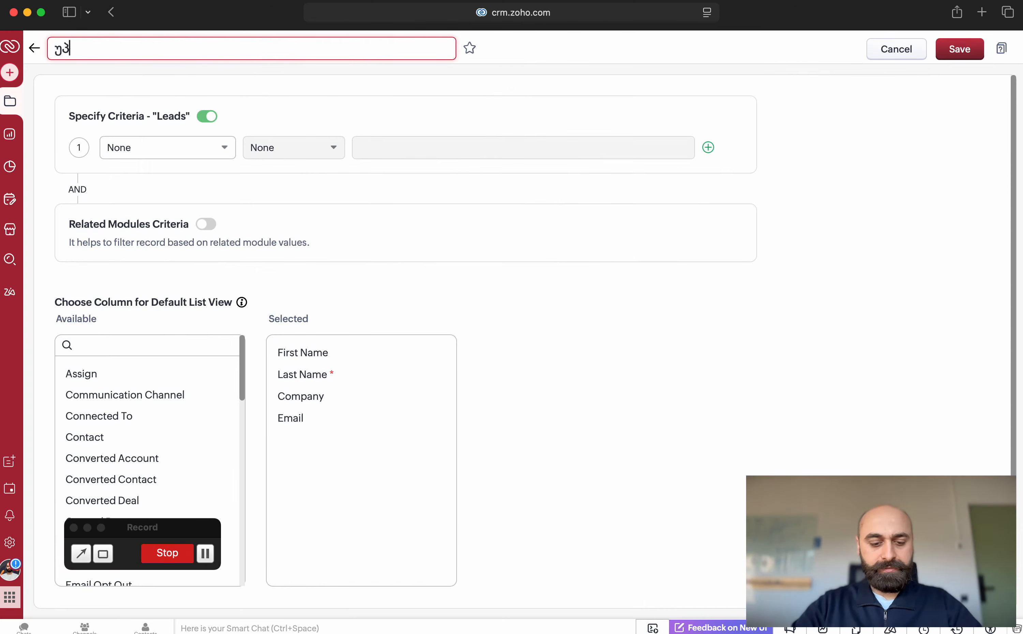
{"action": "type", "text": "ასუხო"}
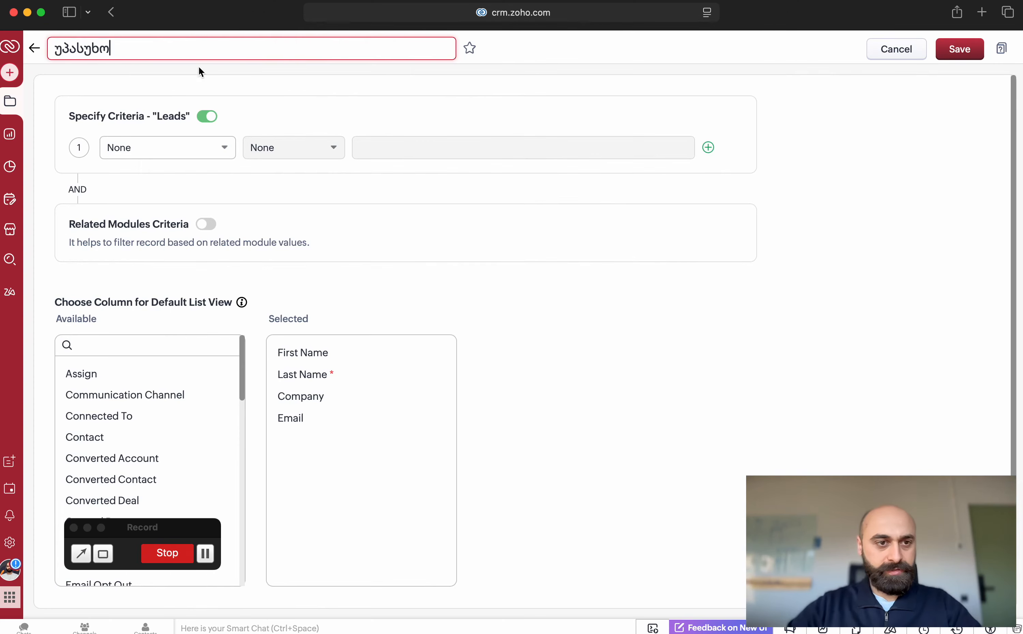
Set the custom view's criteria to Lead Status is No Answer.
{"action": "left_click", "coordinate": [171, 145]}
{"action": "type", "text": "sta"}
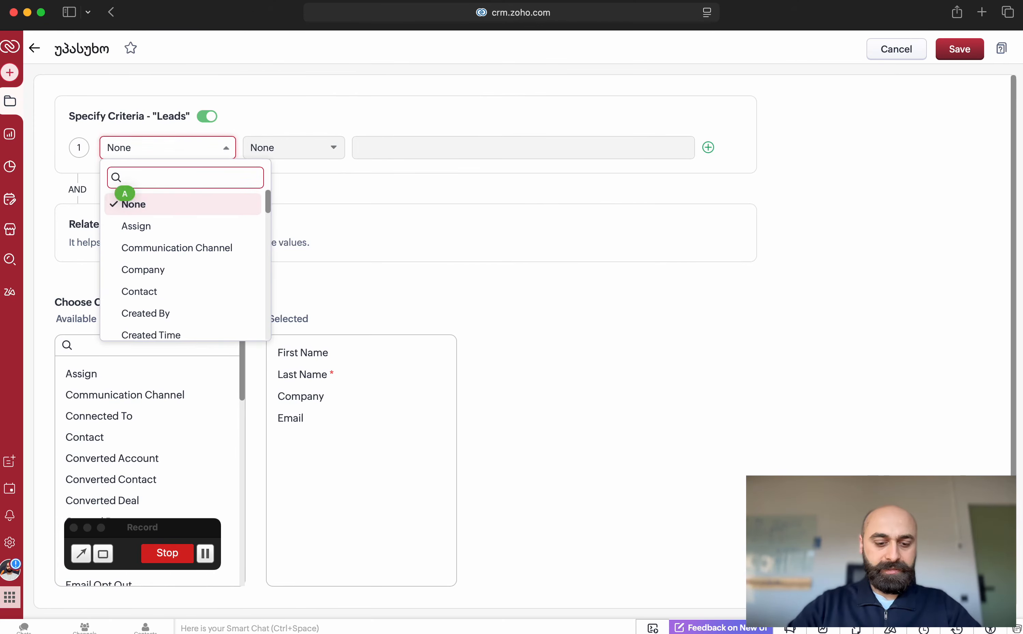
{"action": "left_click", "coordinate": [167, 227]}
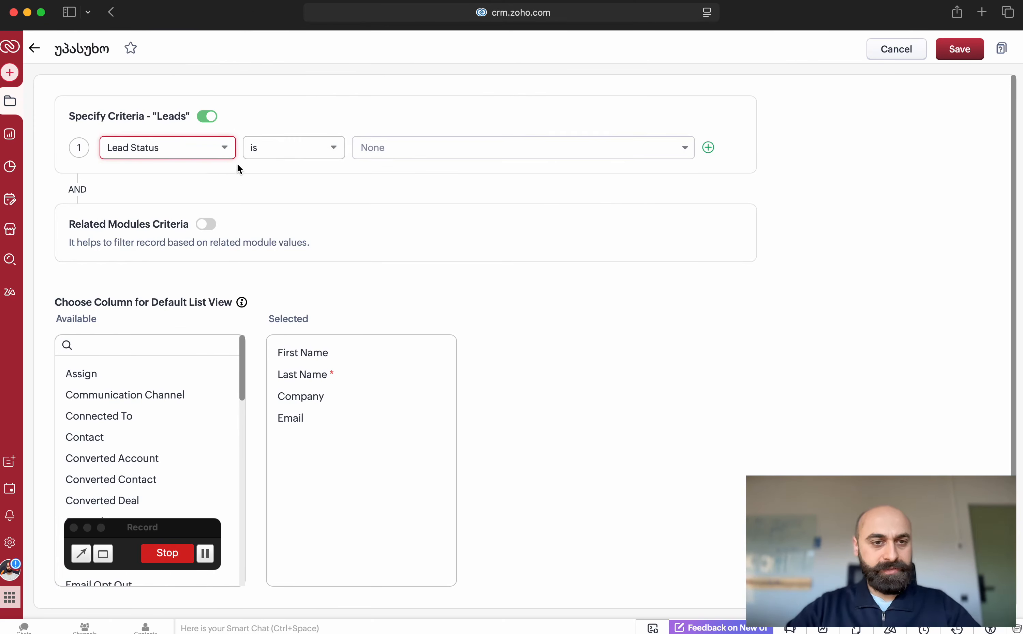
{"action": "left_click", "coordinate": [379, 147]}
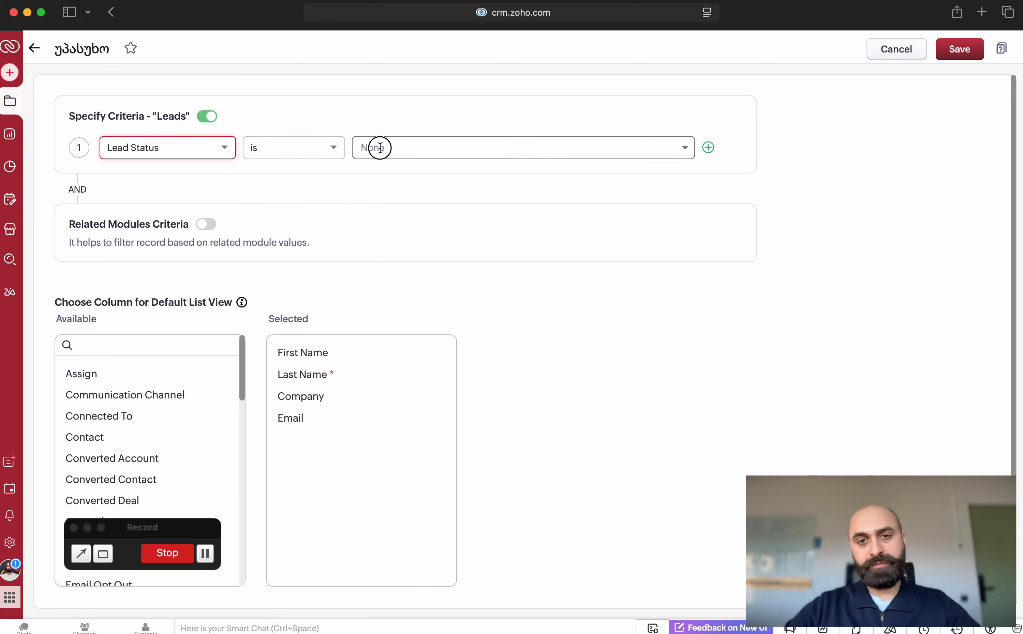
{"action": "left_click", "coordinate": [418, 217]}
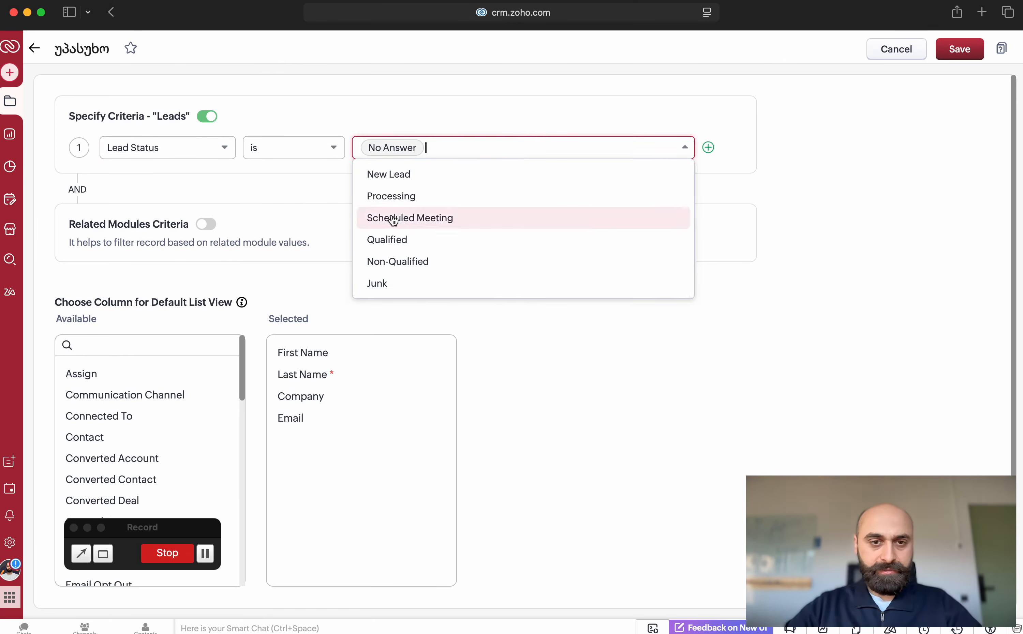
{"action": "left_click", "coordinate": [318, 187]}
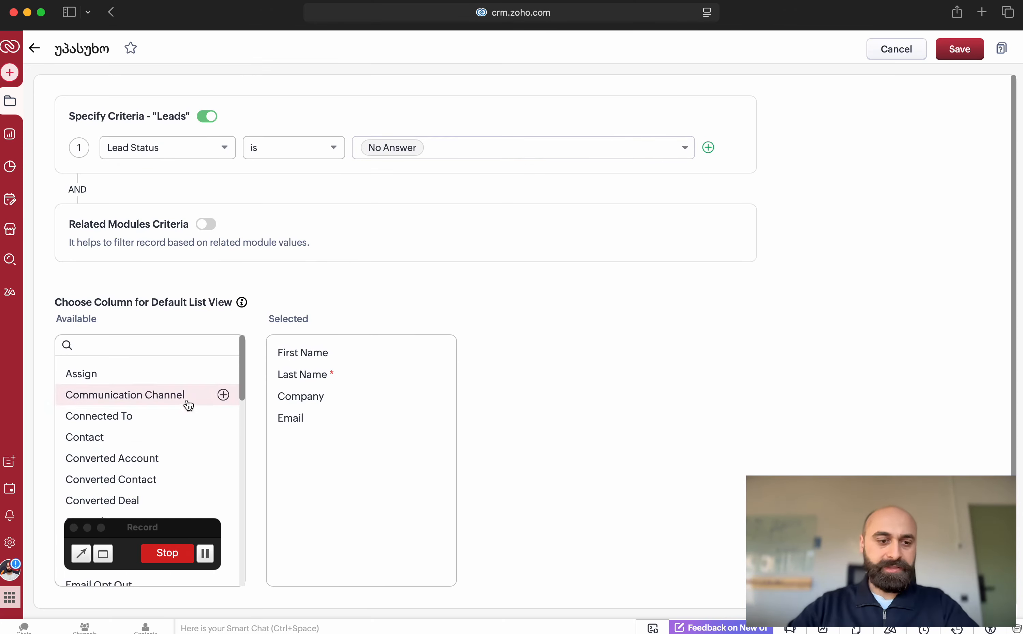
Add Industry to the custom view's selected columns.
{"action": "scroll", "coordinate": [199, 475], "scroll_direction": "down", "scroll_amount": 5}
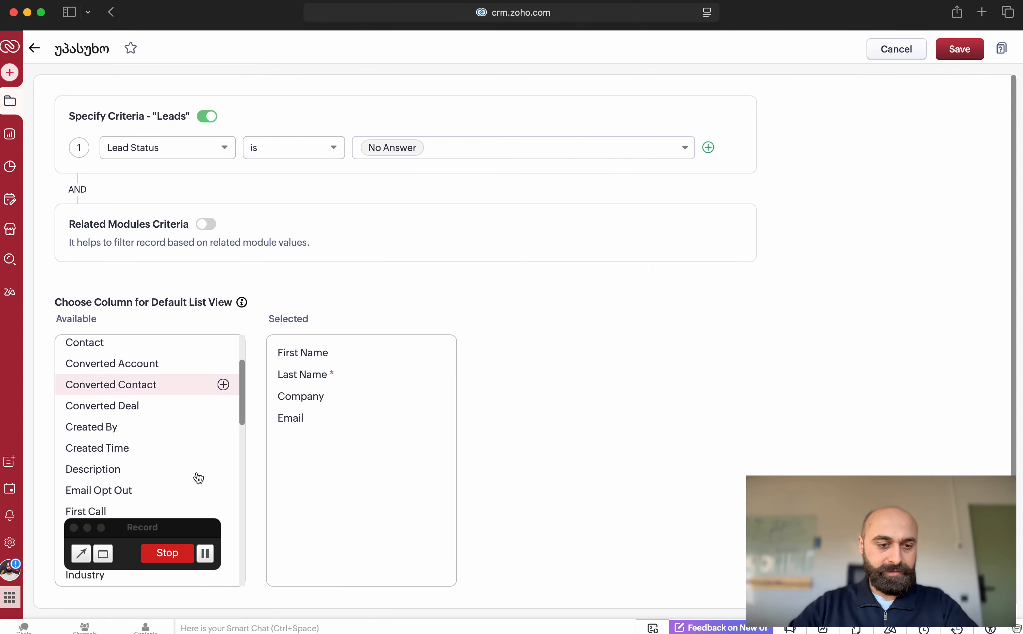
{"action": "scroll", "coordinate": [199, 477], "scroll_direction": "down", "scroll_amount": 5}
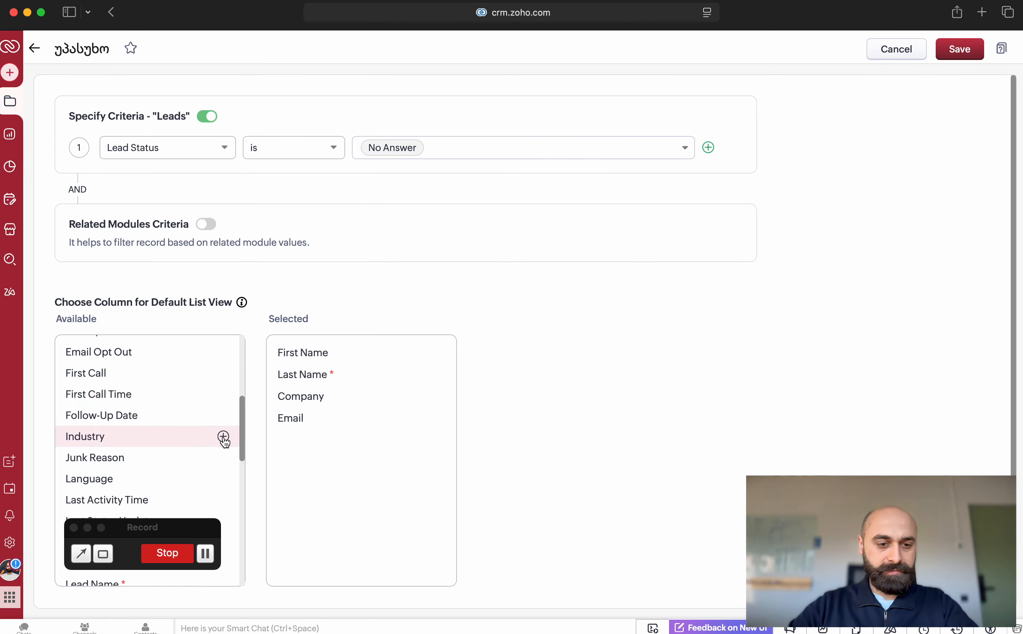
{"action": "left_click", "coordinate": [223, 436]}
Share the custom view with everyone and save it.
{"action": "scroll", "coordinate": [705, 360], "scroll_direction": "down", "scroll_amount": 3}
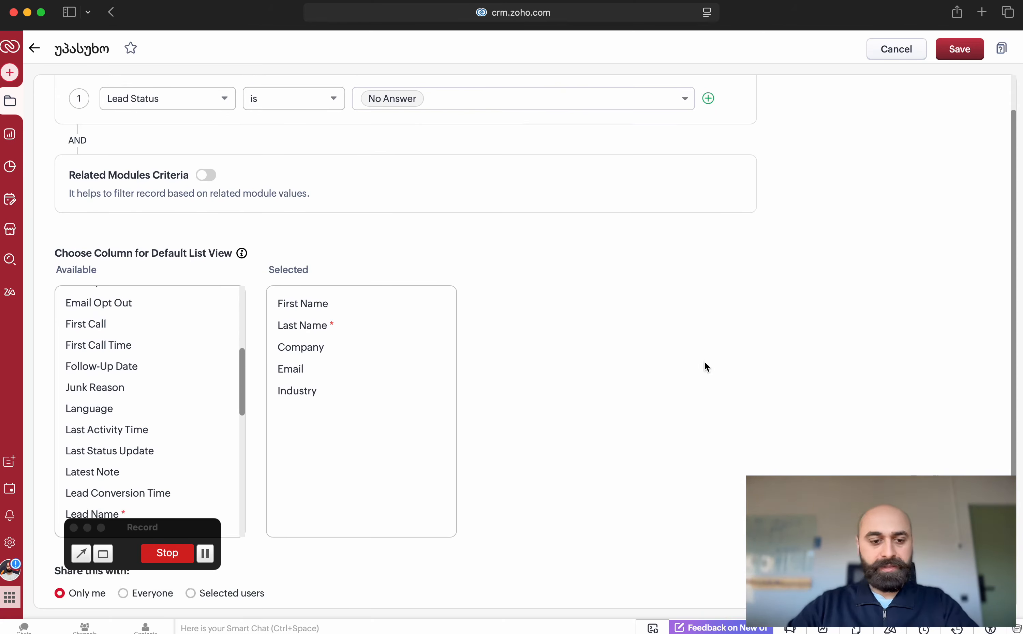
{"action": "left_click_drag", "start_coordinate": [201, 526], "coordinate": [1008, 423]}
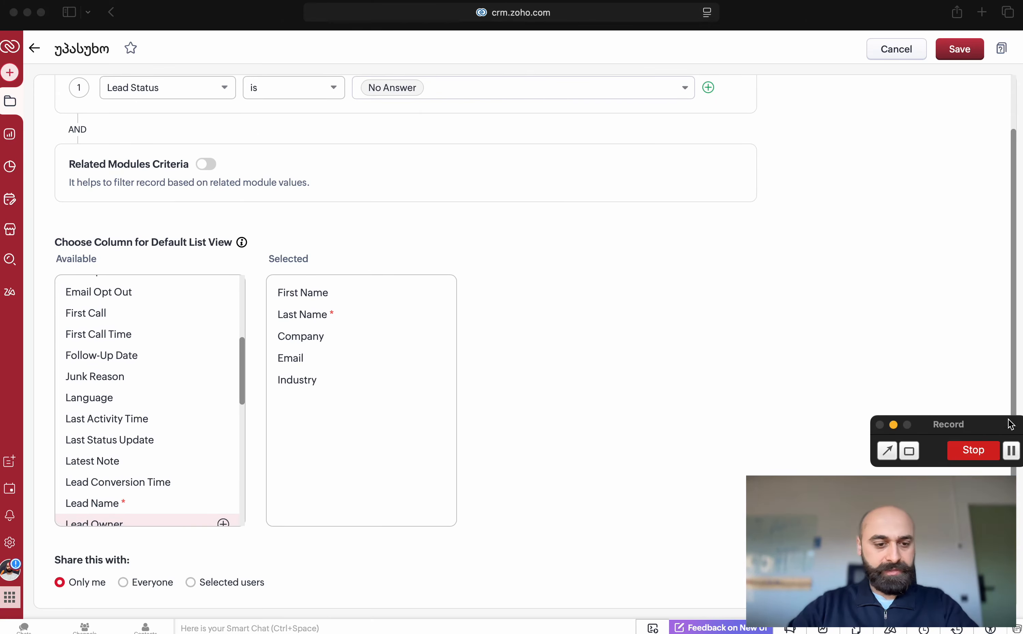
{"action": "left_click", "coordinate": [126, 583]}
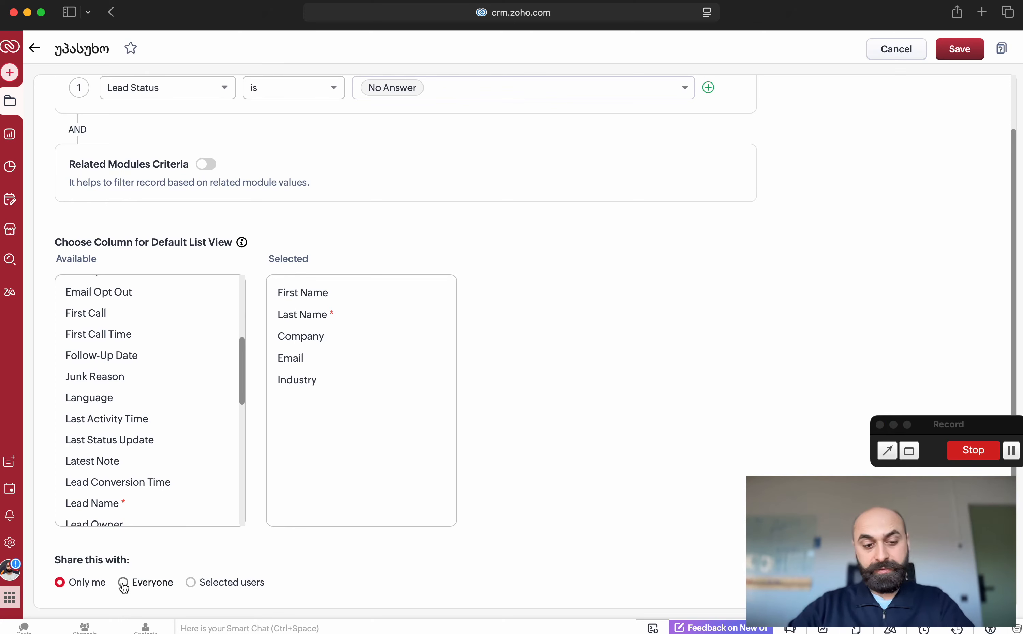
{"action": "left_click", "coordinate": [123, 585]}
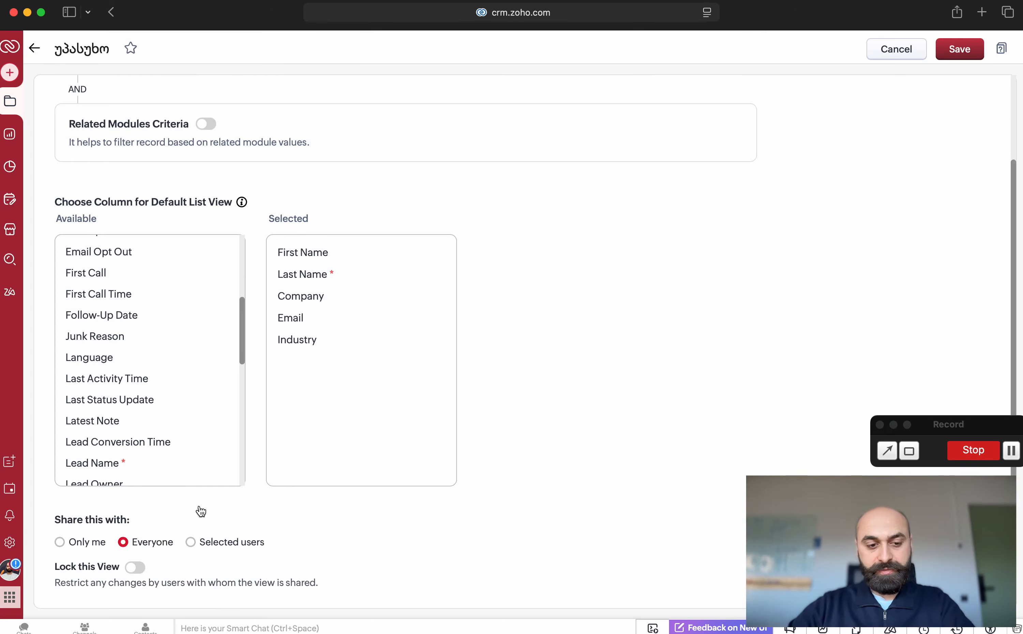
{"action": "left_click", "coordinate": [951, 58]}
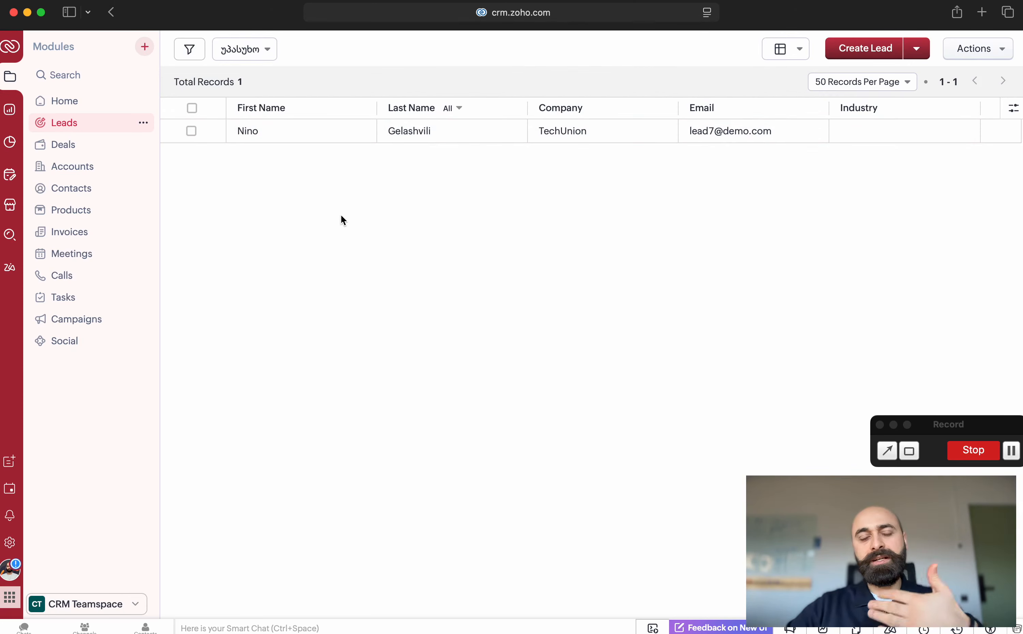
Switch the leads list from the new custom view back to the All Leads view.
{"action": "left_click", "coordinate": [269, 51]}
{"action": "left_click", "coordinate": [301, 447]}
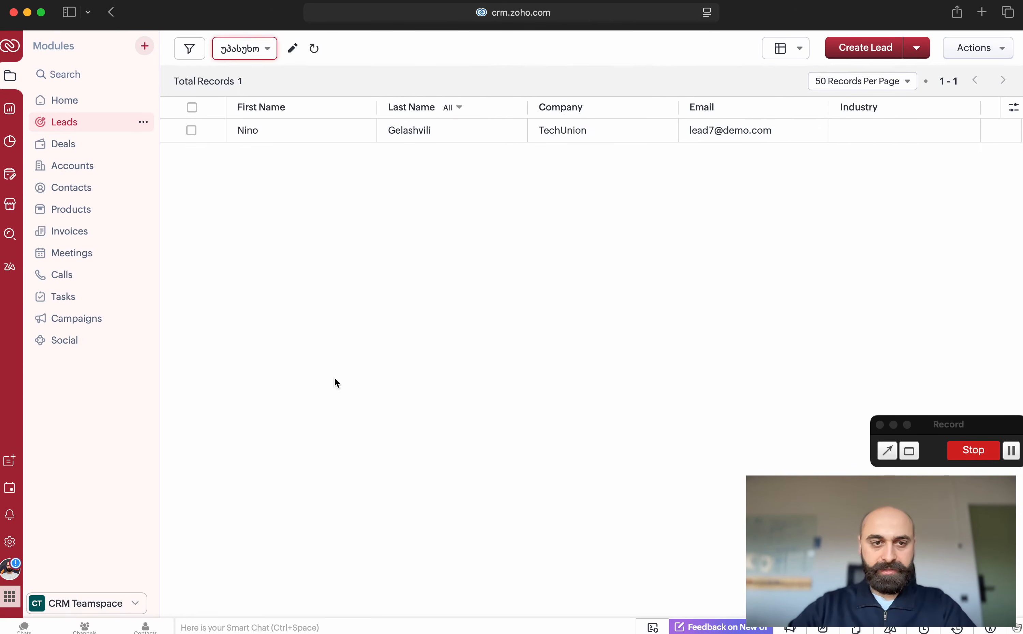
{"action": "left_click", "coordinate": [368, 323]}
{"action": "left_click", "coordinate": [264, 67]}
{"action": "left_click", "coordinate": [261, 50]}
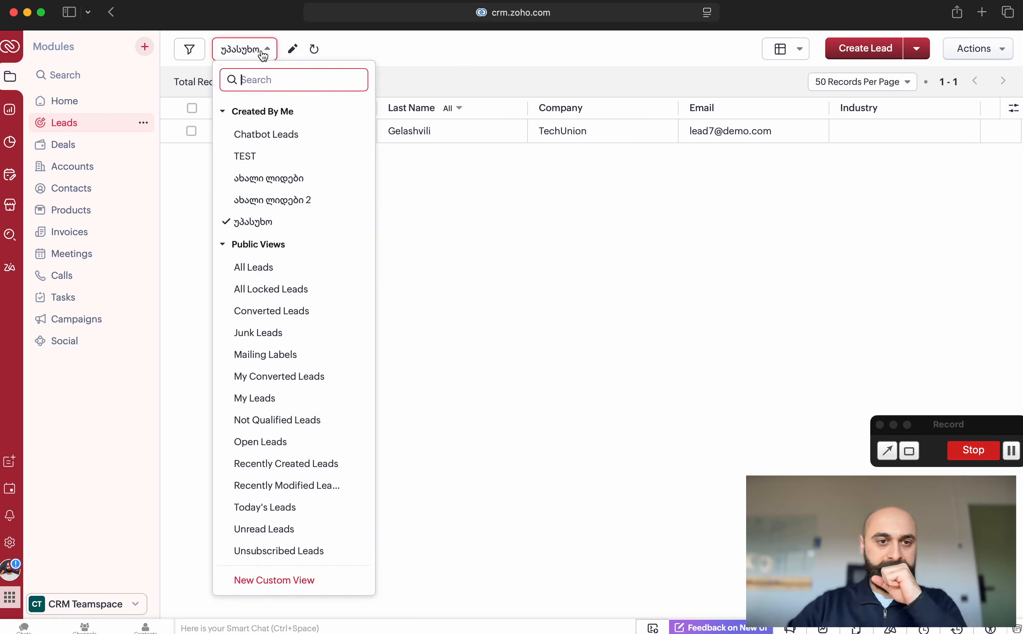
{"action": "left_click", "coordinate": [256, 266]}
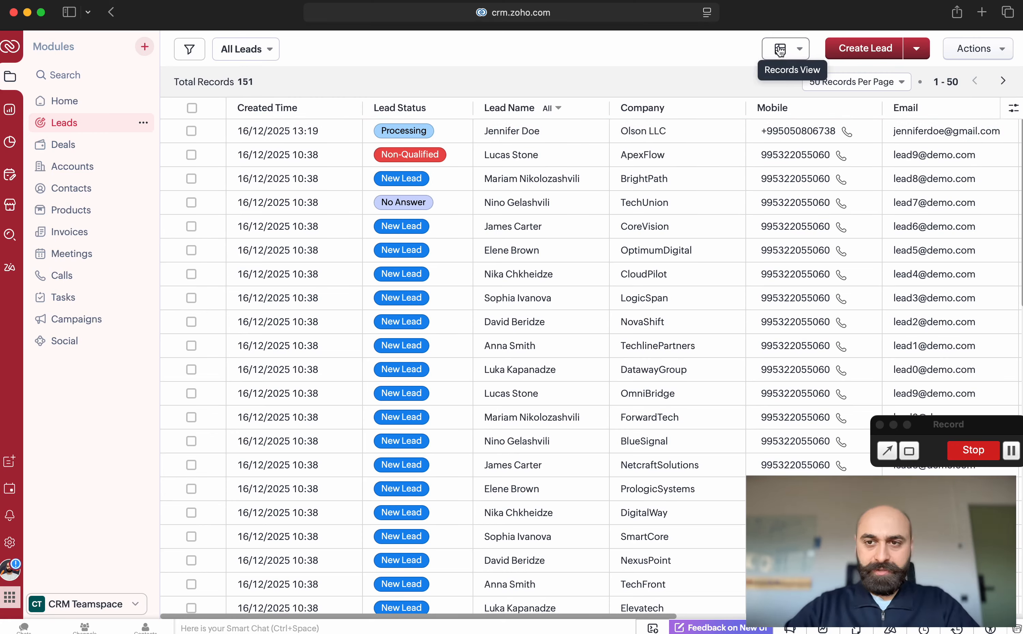
{"action": "left_click", "coordinate": [661, 133]}
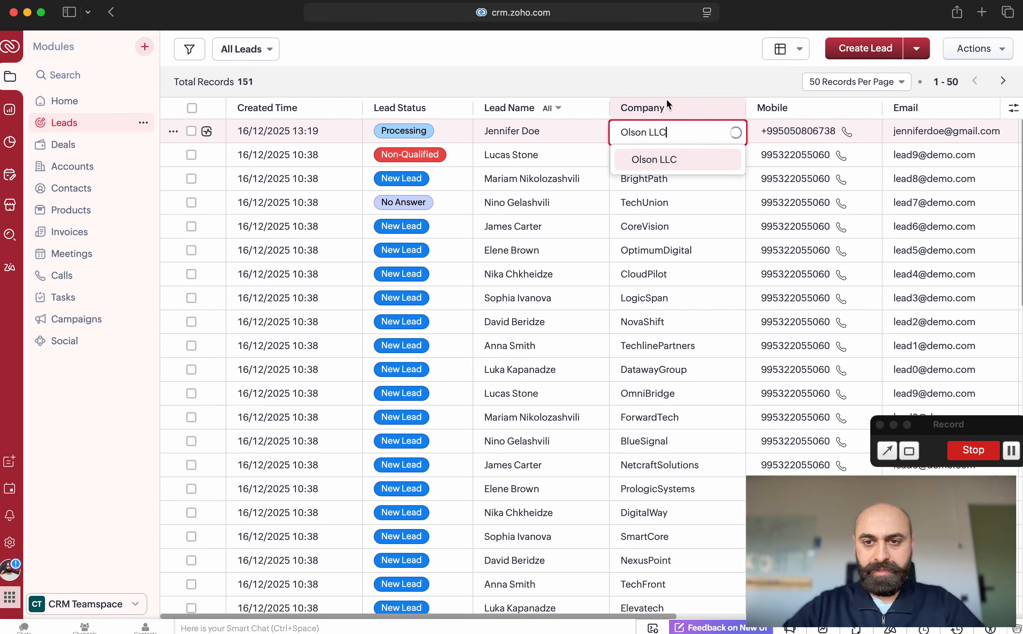
{"action": "left_click", "coordinate": [664, 71]}
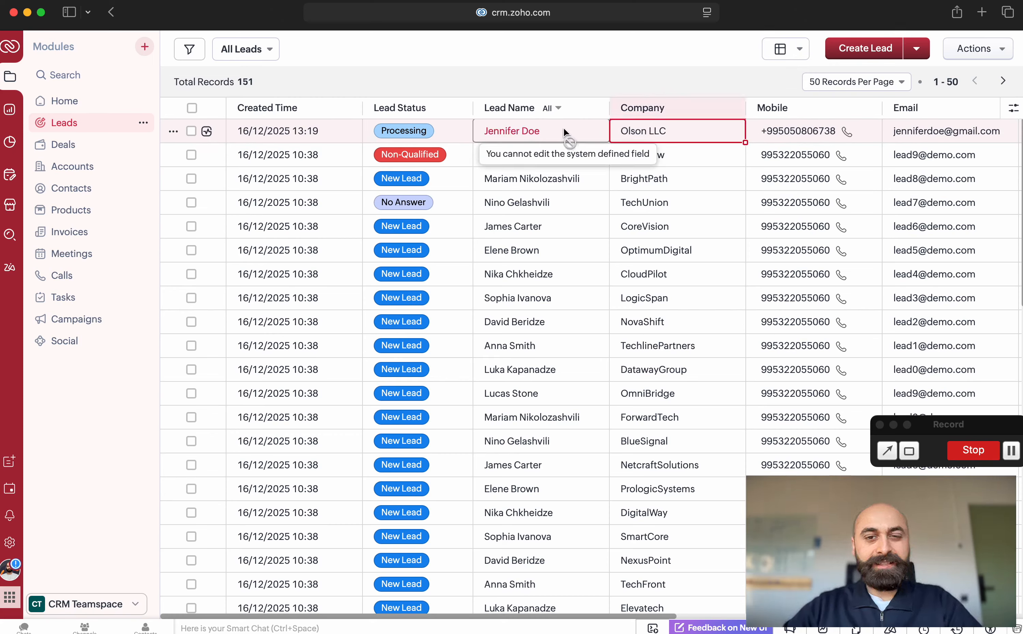
{"action": "left_click", "coordinate": [555, 77]}
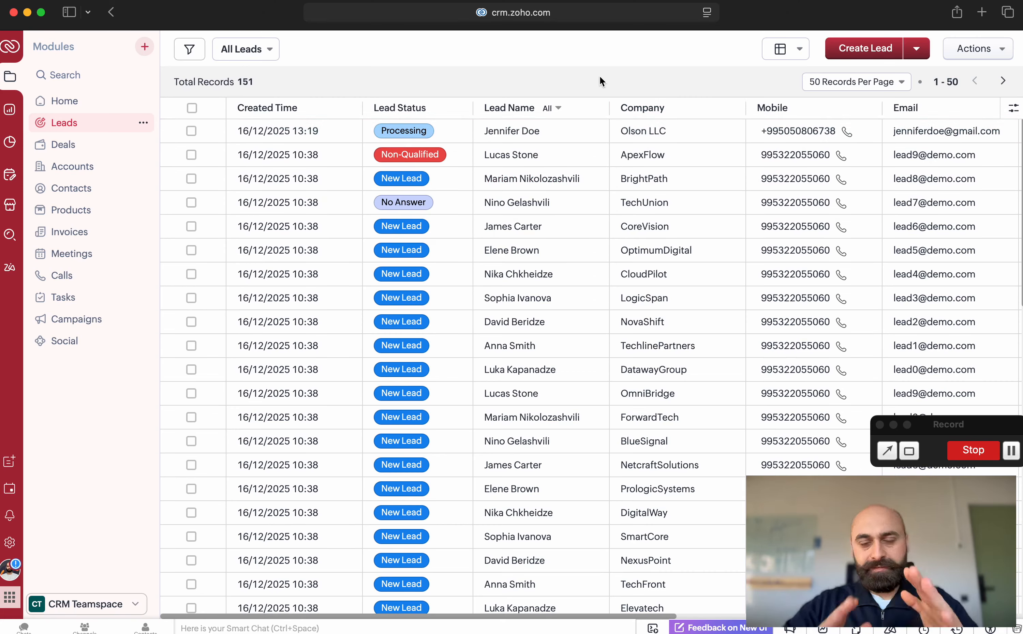
Look over the leads list's column management options and its total record count.
{"action": "left_click", "coordinate": [1014, 108]}
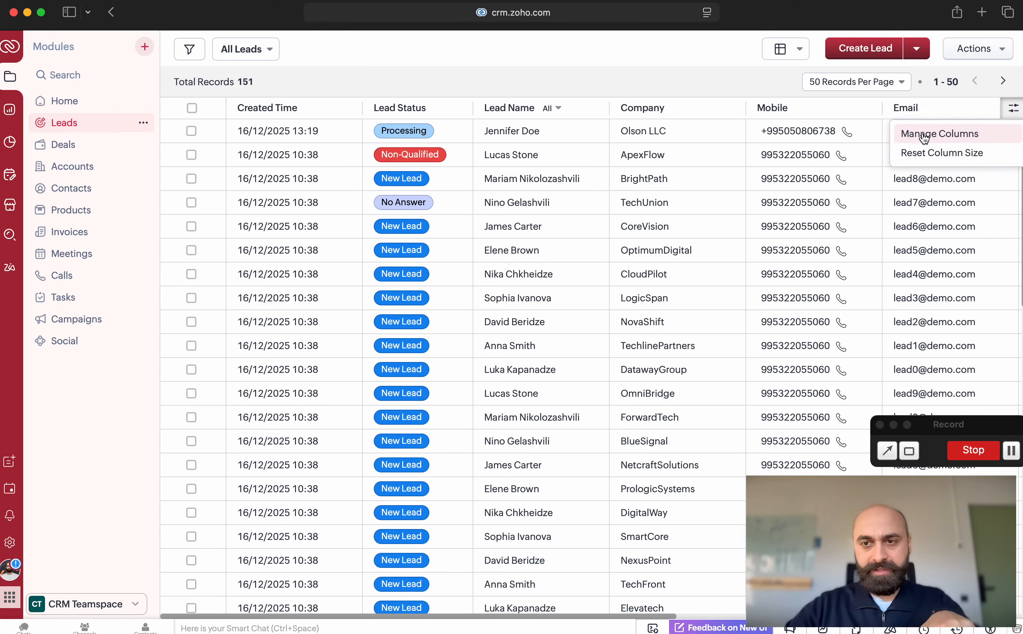
{"action": "left_click", "coordinate": [747, 87]}
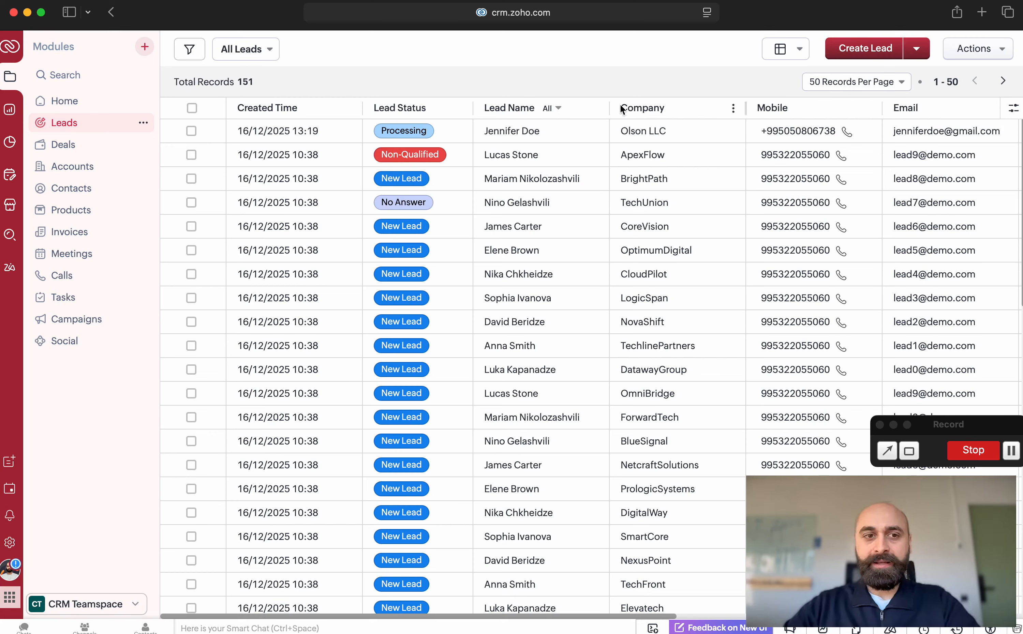
{"action": "left_click_drag", "start_coordinate": [174, 82], "coordinate": [266, 85]}
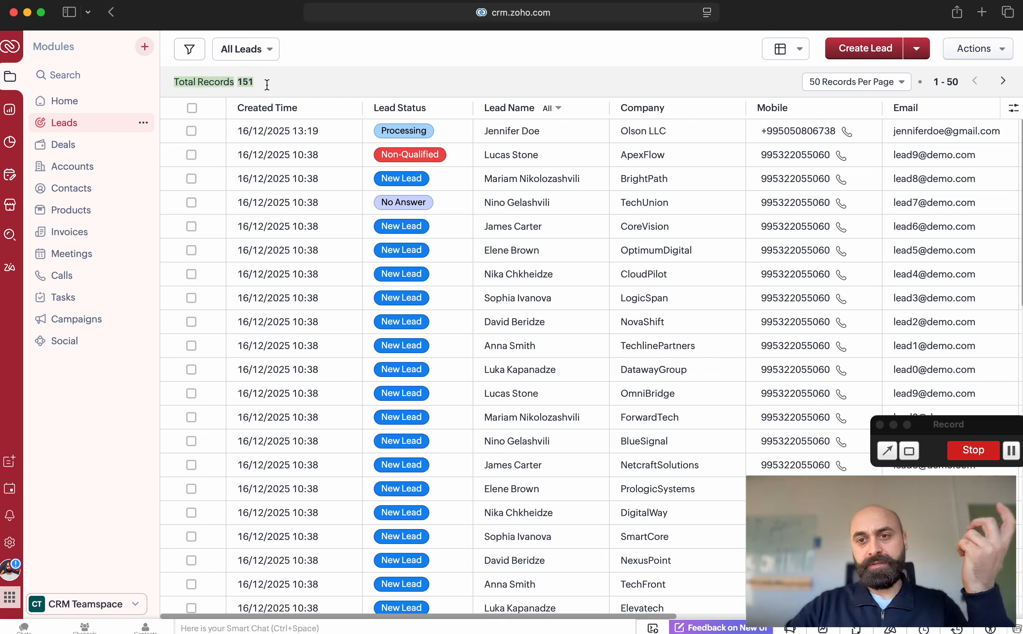
View the records-per-page choices, and page forward to the next set of leads and back to the first.
{"action": "left_click", "coordinate": [670, 78]}
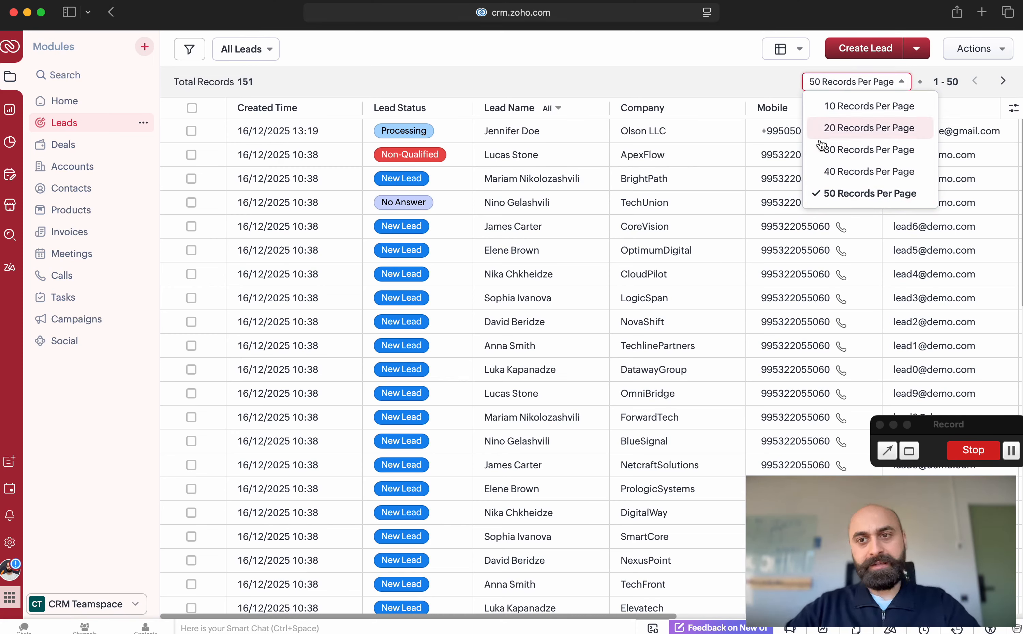
{"action": "left_click", "coordinate": [735, 76]}
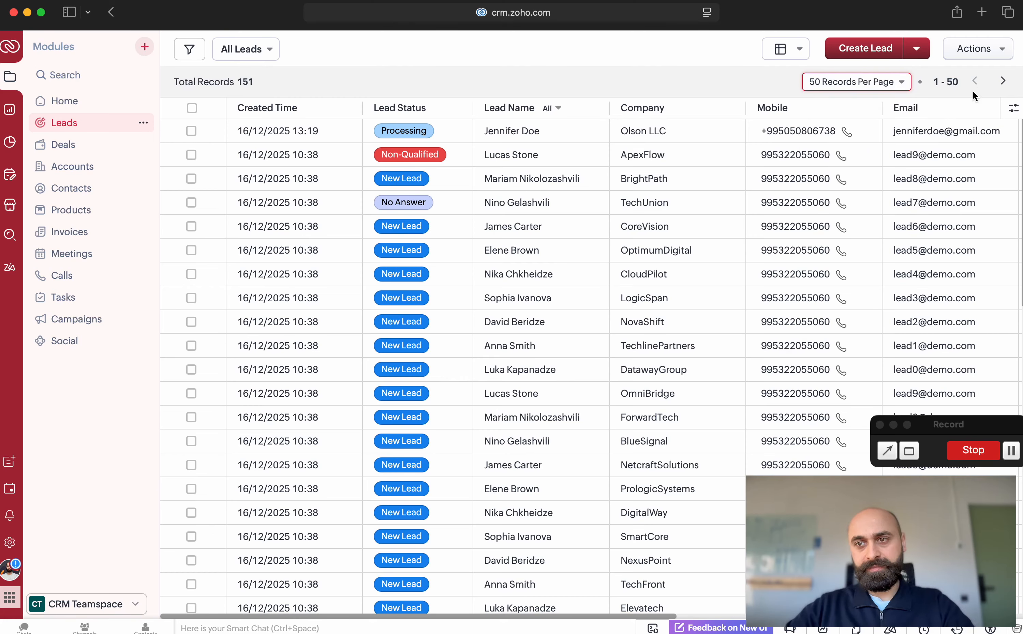
{"action": "left_click", "coordinate": [1003, 81]}
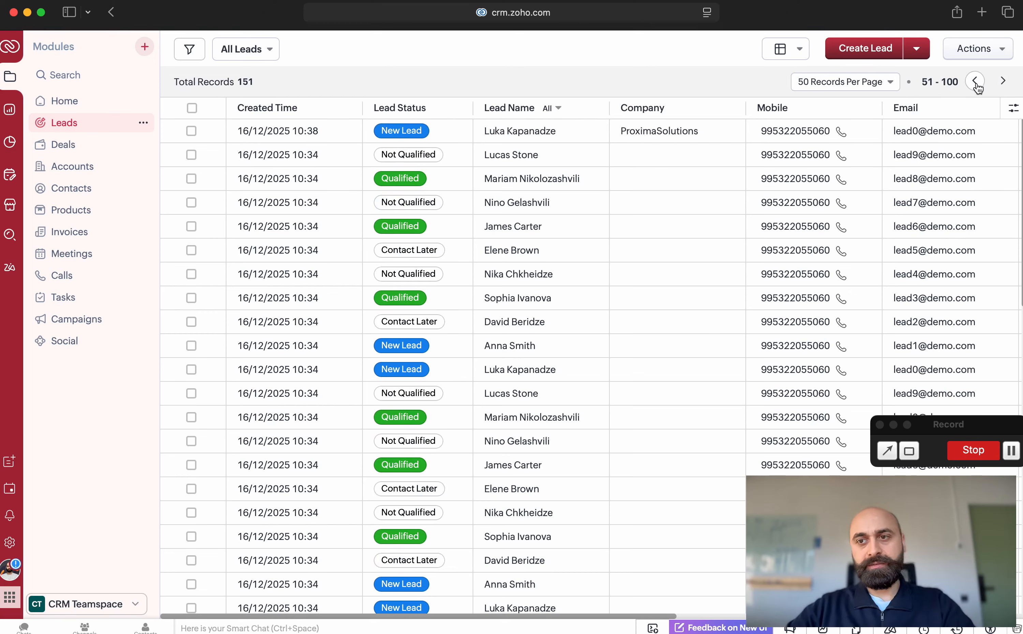
{"action": "left_click", "coordinate": [975, 82]}
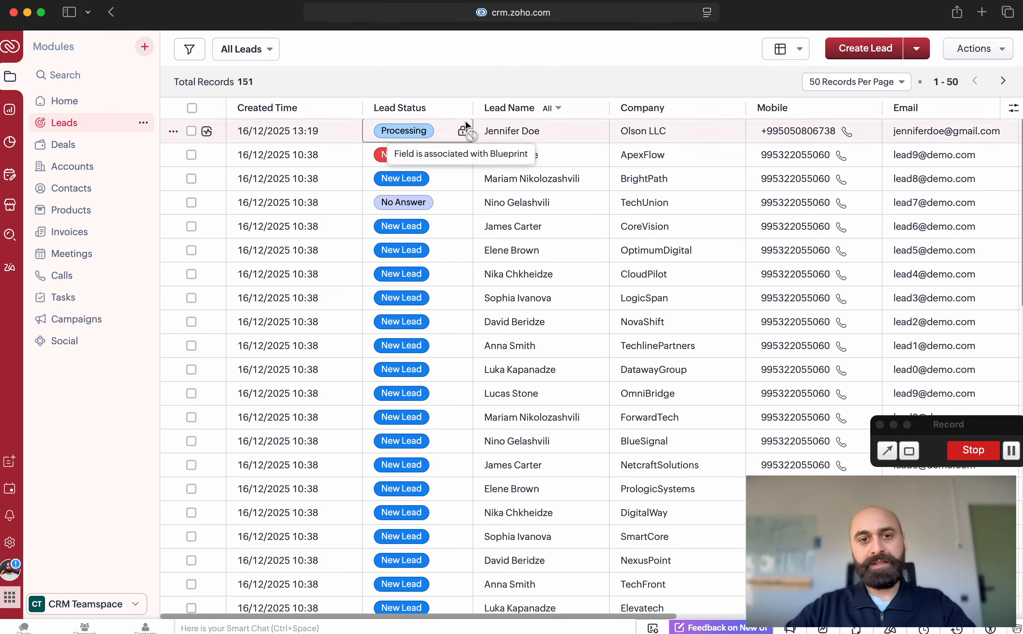
Examine the sorting, pinning, filtering and hiding options of the Lead Status, Mobile and Created Time columns.
{"action": "left_click", "coordinate": [461, 108]}
{"action": "left_click", "coordinate": [481, 134]}
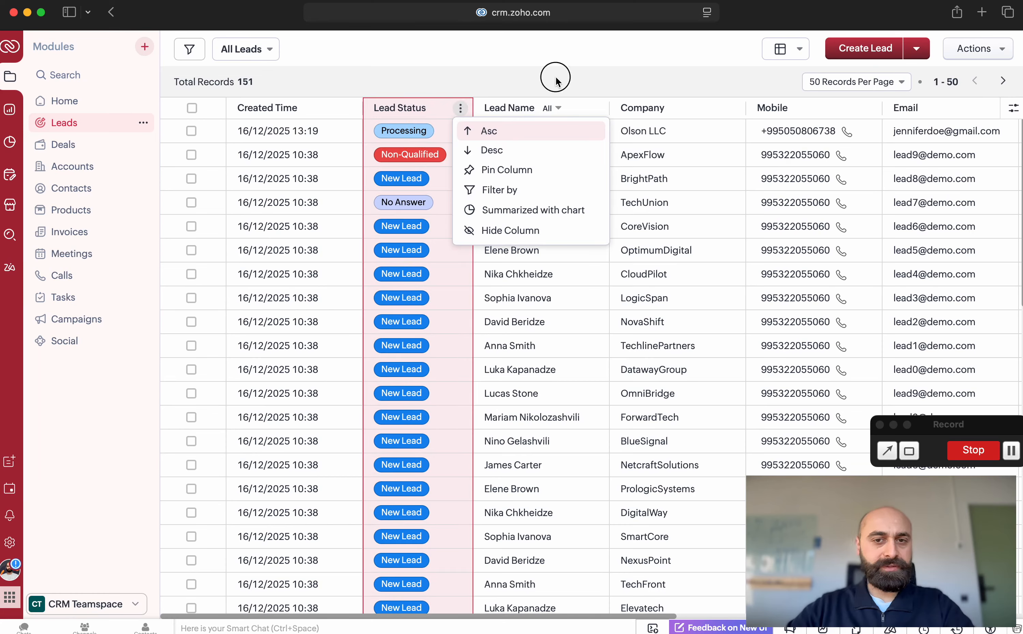
{"action": "scroll", "coordinate": [731, 194], "scroll_direction": "right", "scroll_amount": 3}
{"action": "scroll", "coordinate": [733, 192], "scroll_direction": "right", "scroll_amount": 8}
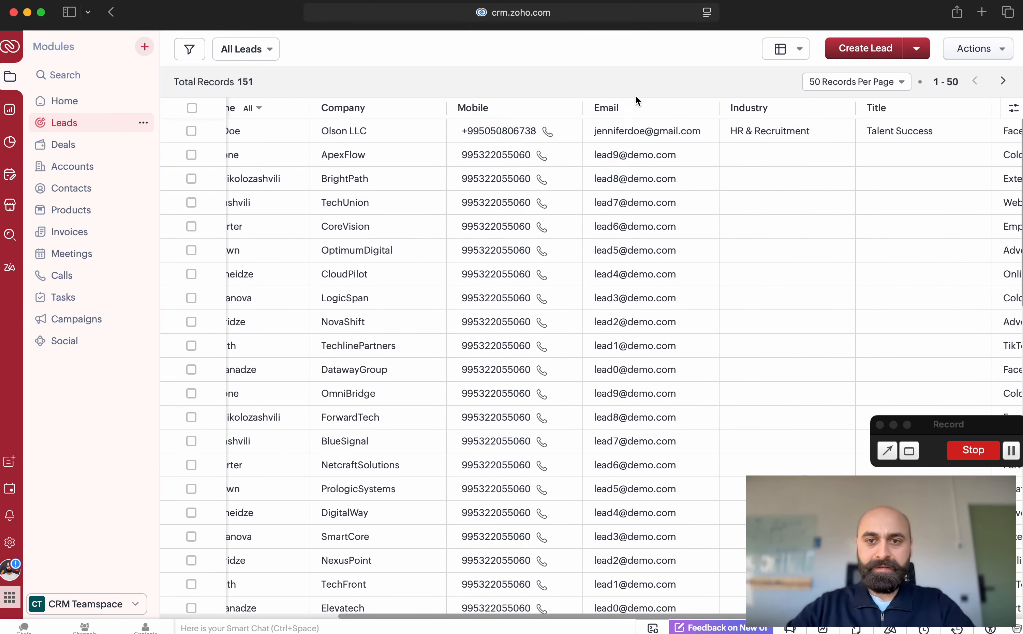
{"action": "left_click", "coordinate": [571, 110]}
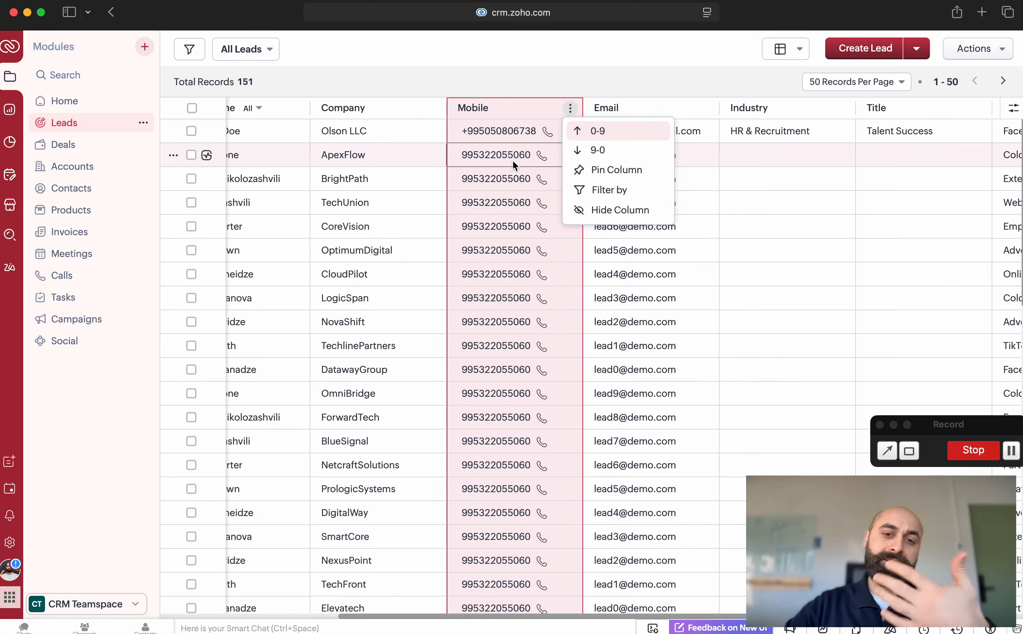
{"action": "left_click", "coordinate": [543, 75]}
{"action": "left_click", "coordinate": [570, 108]}
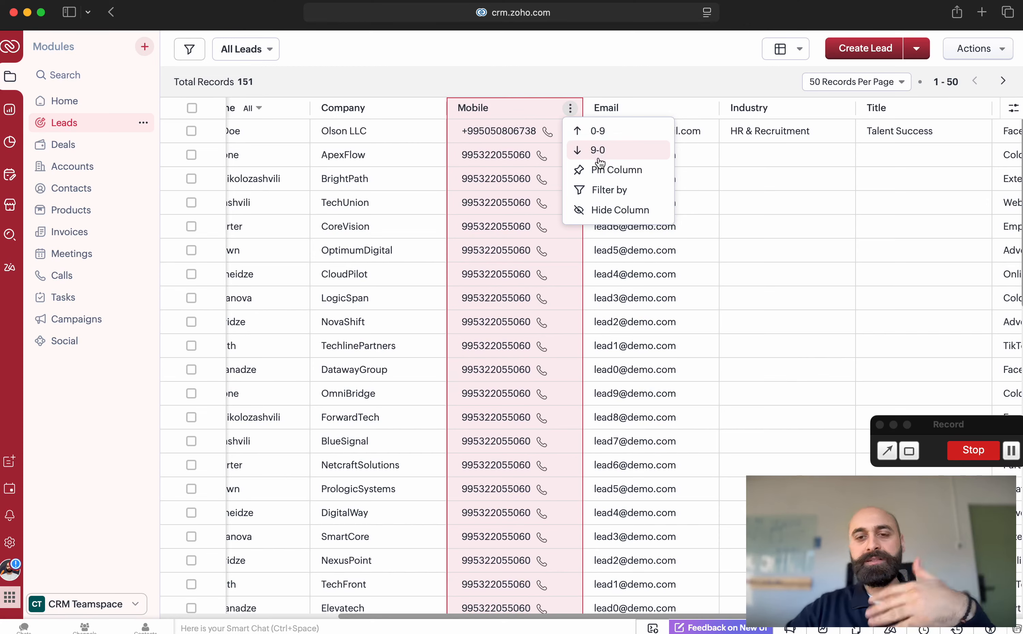
{"action": "left_click", "coordinate": [607, 67]}
{"action": "scroll", "coordinate": [428, 205], "scroll_direction": "left", "scroll_amount": 10}
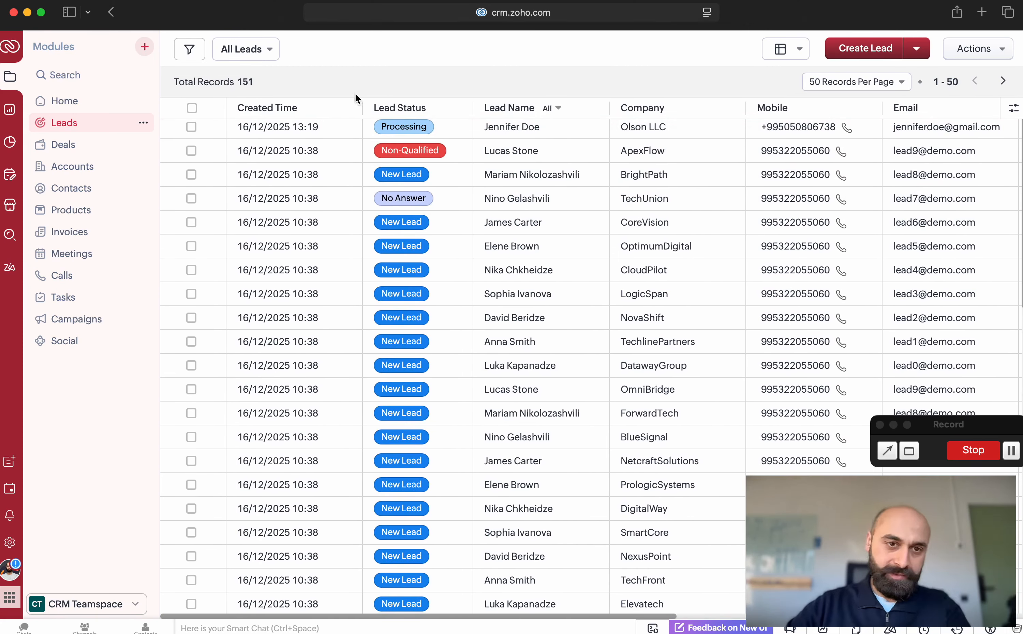
{"action": "left_click", "coordinate": [350, 110]}
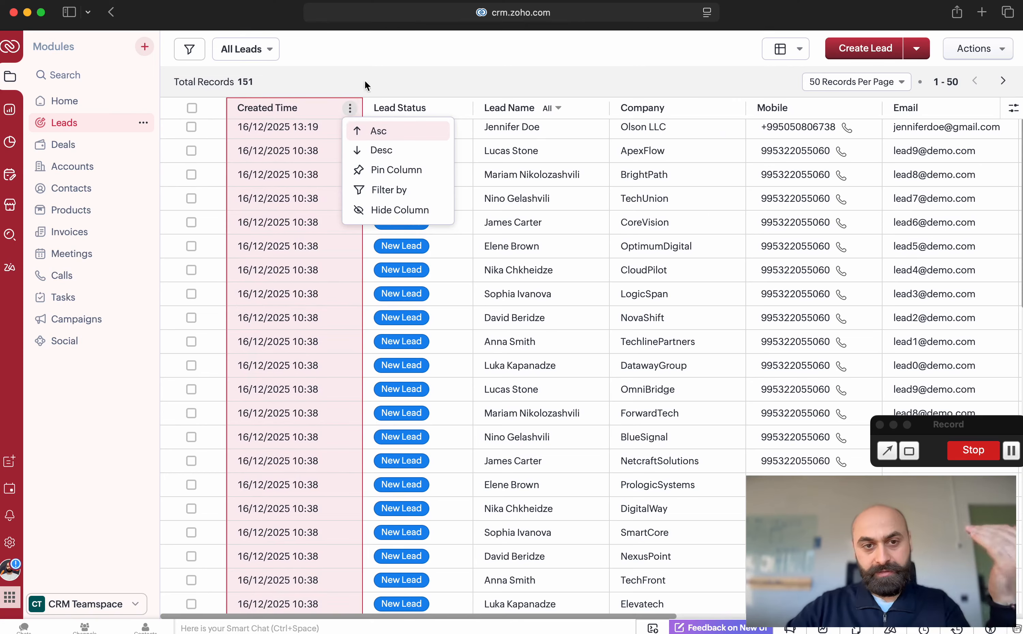
{"action": "left_click", "coordinate": [350, 109]}
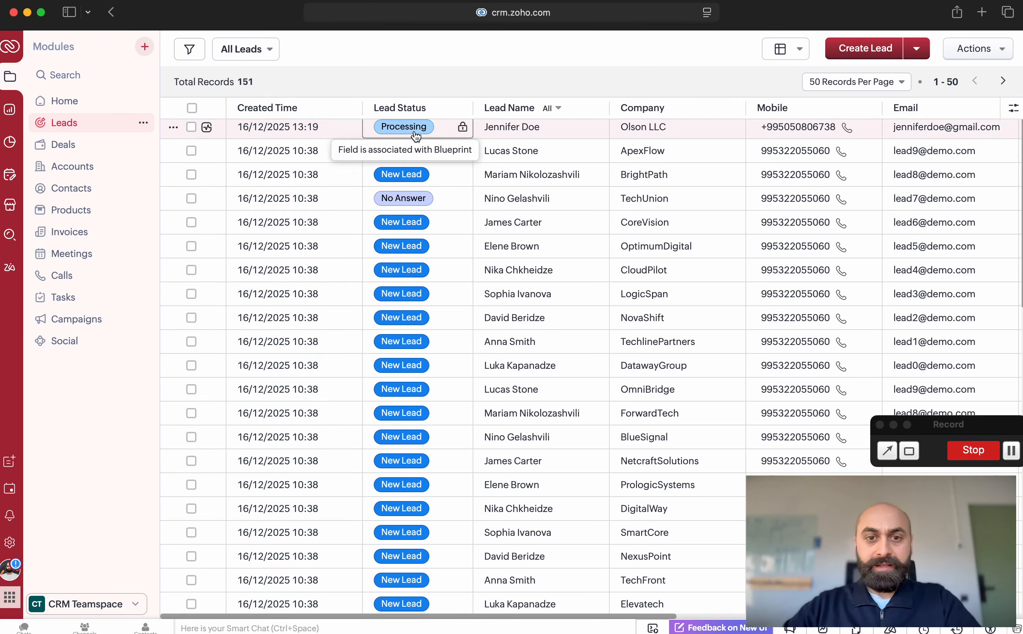
Open the record of the Olson LLC lead from the leads list.
{"action": "scroll", "coordinate": [469, 197], "scroll_direction": "up", "scroll_amount": 1}
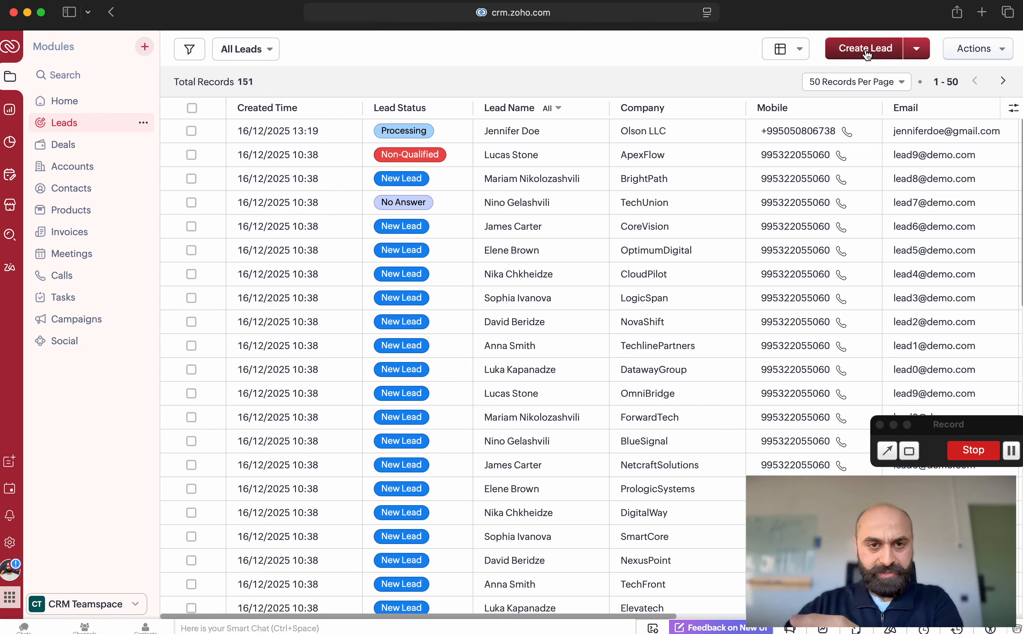
{"action": "left_click", "coordinate": [506, 132]}
{"action": "left_click", "coordinate": [501, 133]}
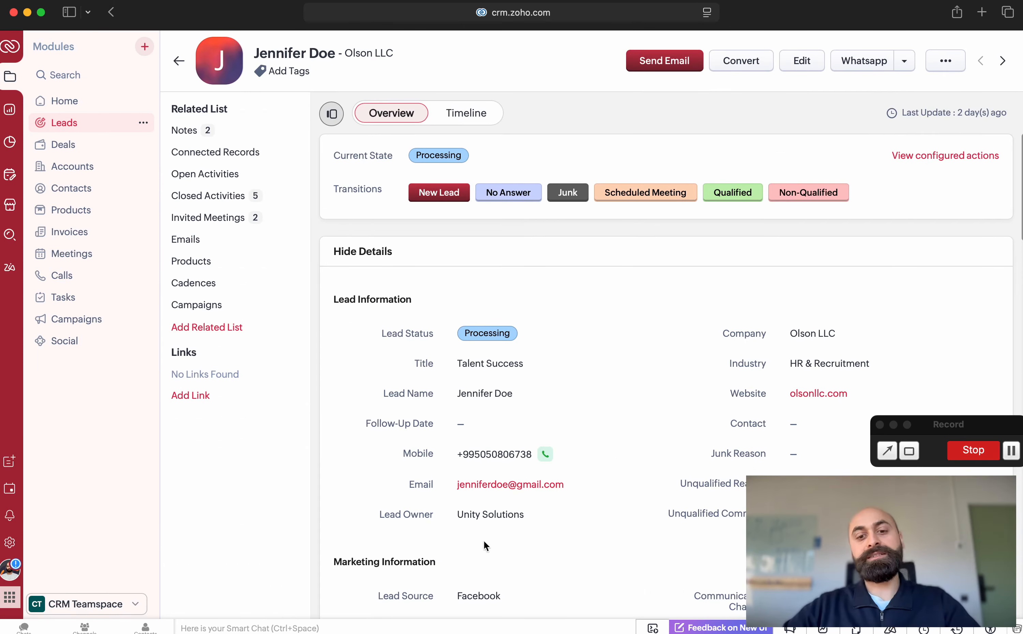
Hide the lead's Related List sidebar and review the lead information, marketing and KPI sections.
{"action": "scroll", "coordinate": [389, 451], "scroll_direction": "down", "scroll_amount": 3}
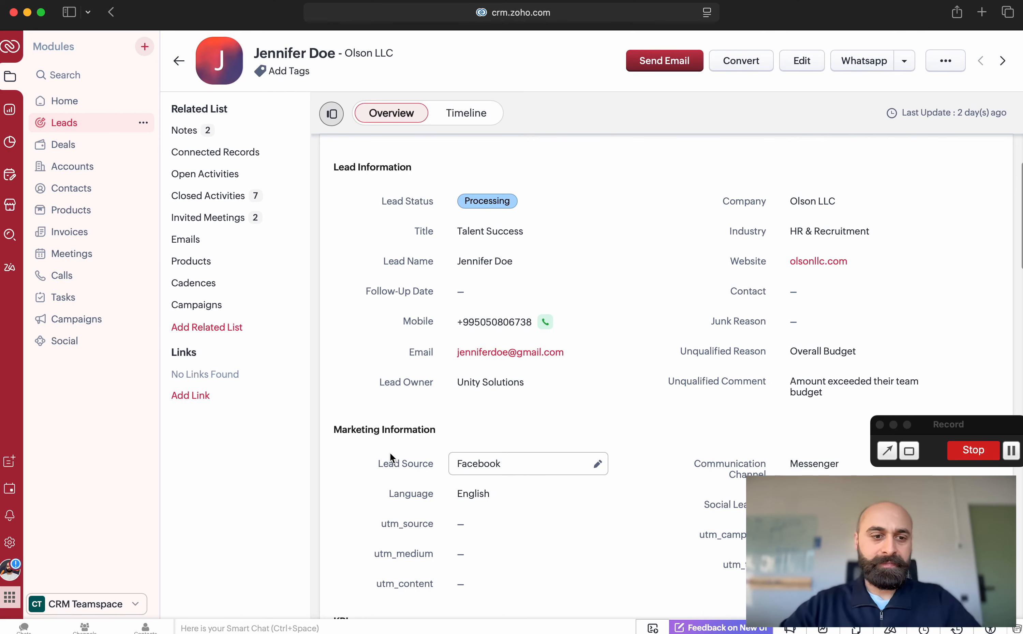
{"action": "left_click", "coordinate": [331, 114]}
{"action": "scroll", "coordinate": [511, 377], "scroll_direction": "down", "scroll_amount": 3}
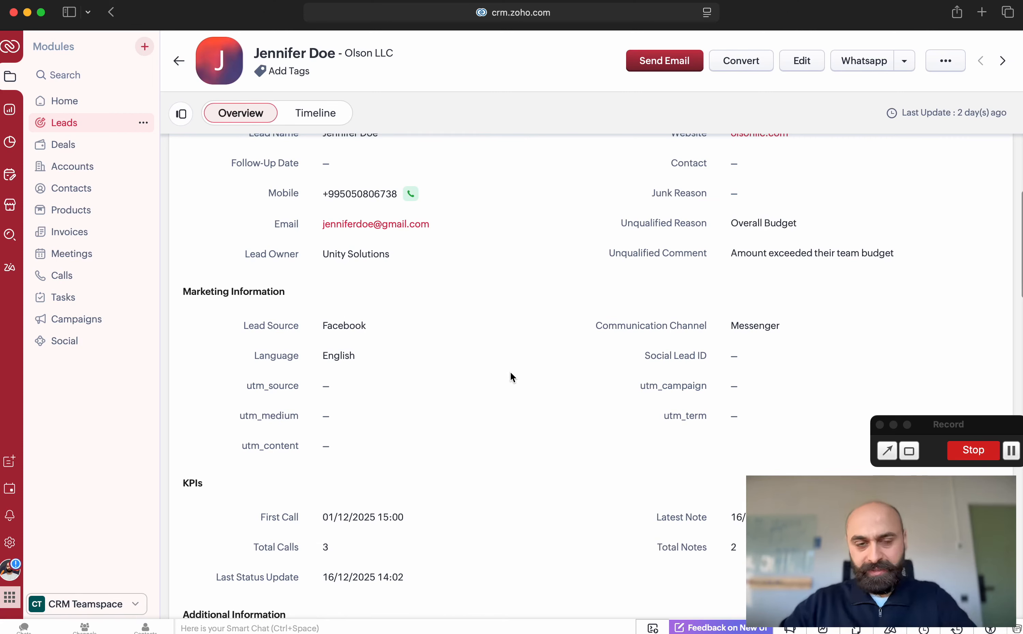
{"action": "scroll", "coordinate": [511, 373], "scroll_direction": "down", "scroll_amount": 3}
{"action": "scroll", "coordinate": [511, 373], "scroll_direction": "up", "scroll_amount": 10}
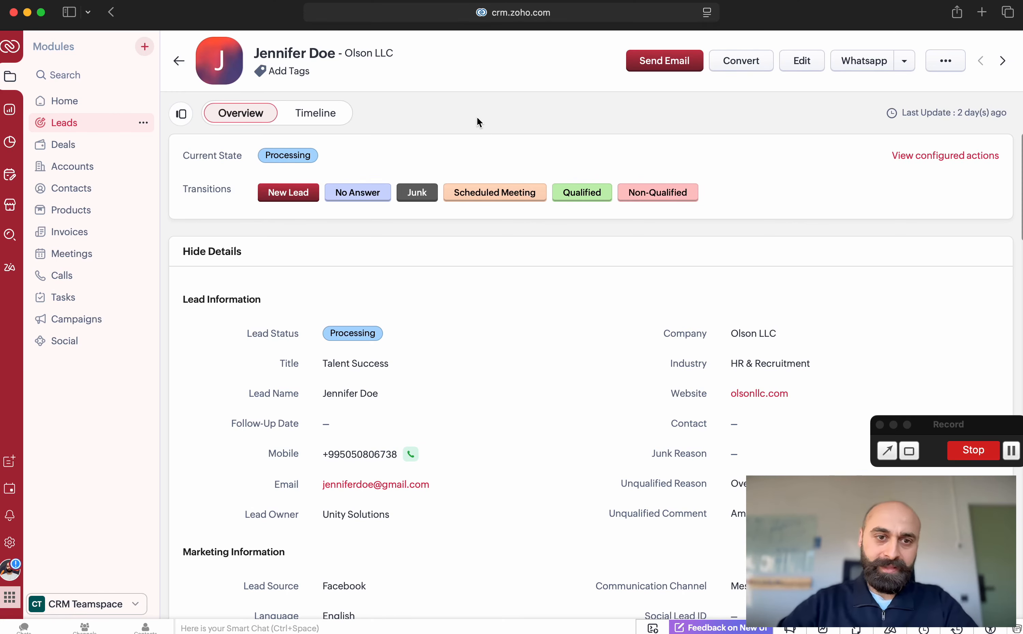
{"action": "scroll", "coordinate": [368, 154], "scroll_direction": "down", "scroll_amount": 3}
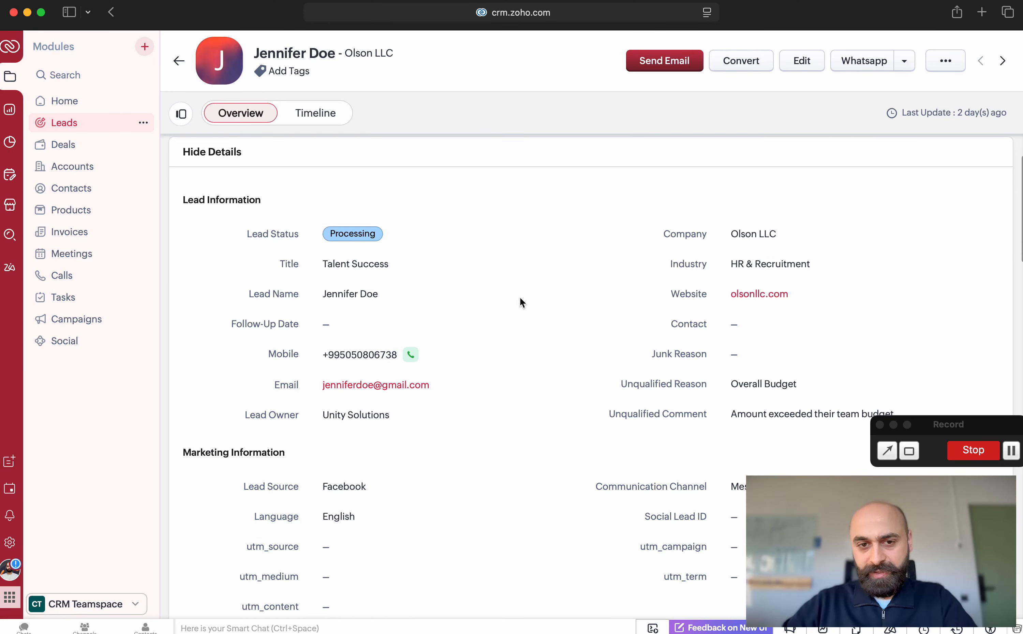
{"action": "scroll", "coordinate": [519, 297], "scroll_direction": "up", "scroll_amount": 3}
Review the lead's notes, the blank new-note form, and its connected records, open activities and closed activities.
{"action": "scroll", "coordinate": [534, 217], "scroll_direction": "down", "scroll_amount": 20}
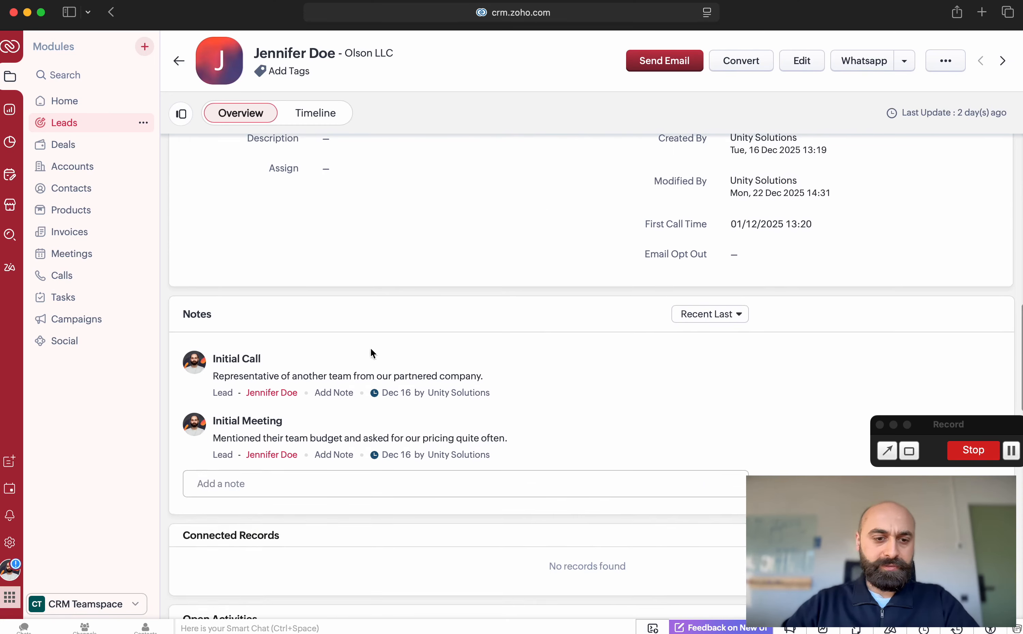
{"action": "left_click", "coordinate": [304, 488]}
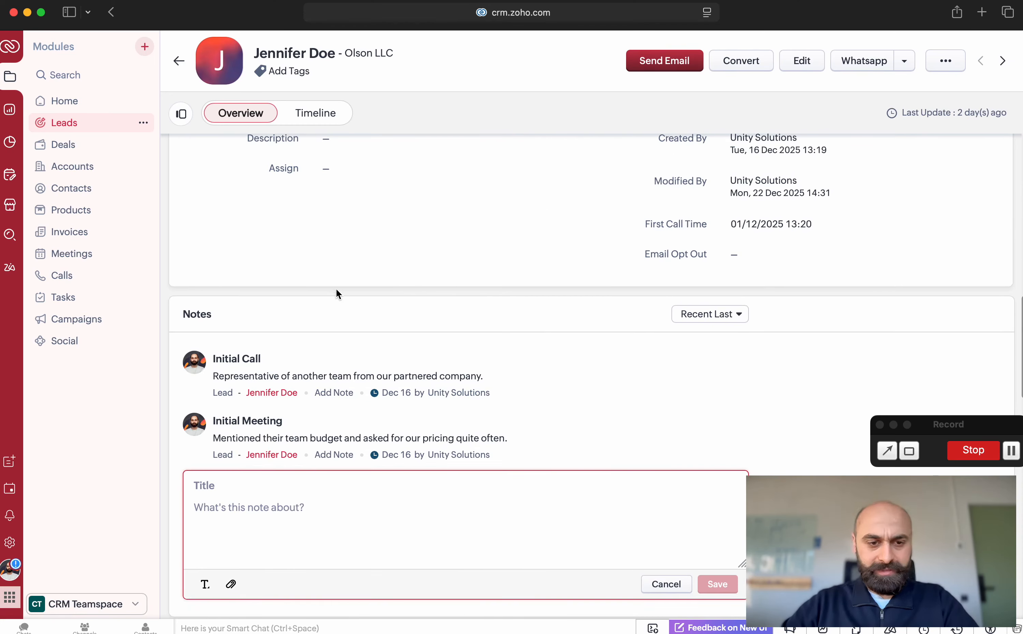
{"action": "scroll", "coordinate": [319, 378], "scroll_direction": "down", "scroll_amount": 4}
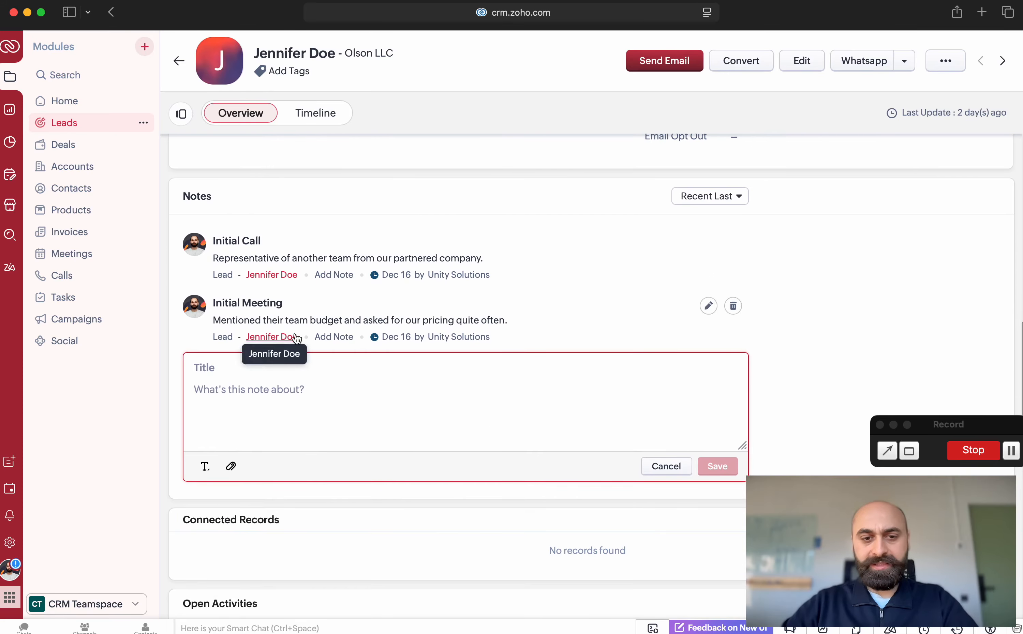
{"action": "scroll", "coordinate": [470, 409], "scroll_direction": "down", "scroll_amount": 10}
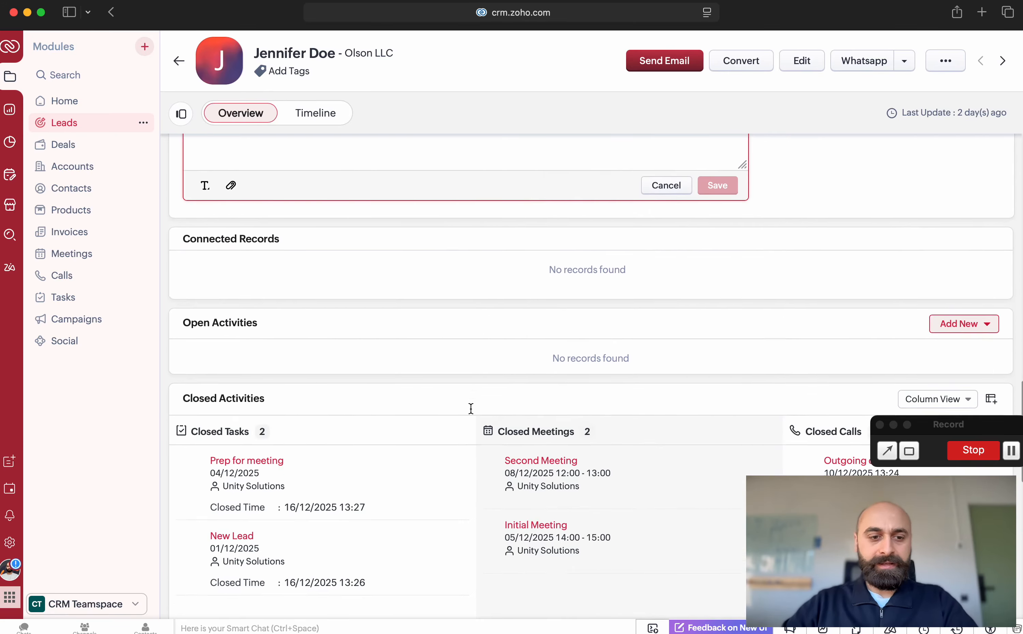
{"action": "scroll", "coordinate": [270, 398], "scroll_direction": "down", "scroll_amount": 7}
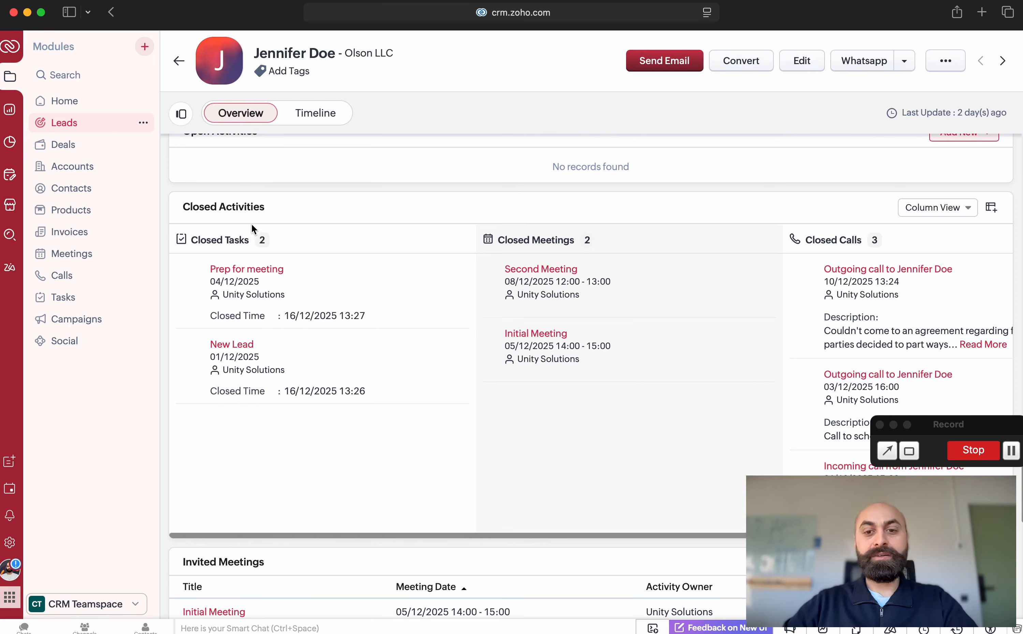
{"action": "scroll", "coordinate": [345, 405], "scroll_direction": "down", "scroll_amount": 1}
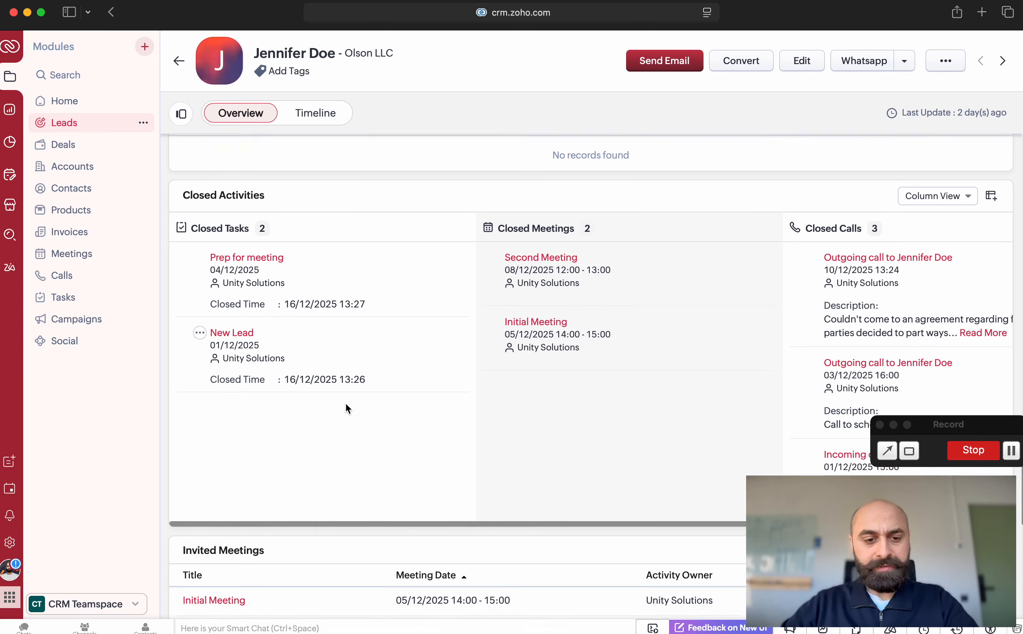
{"action": "scroll", "coordinate": [346, 408], "scroll_direction": "up", "scroll_amount": 6}
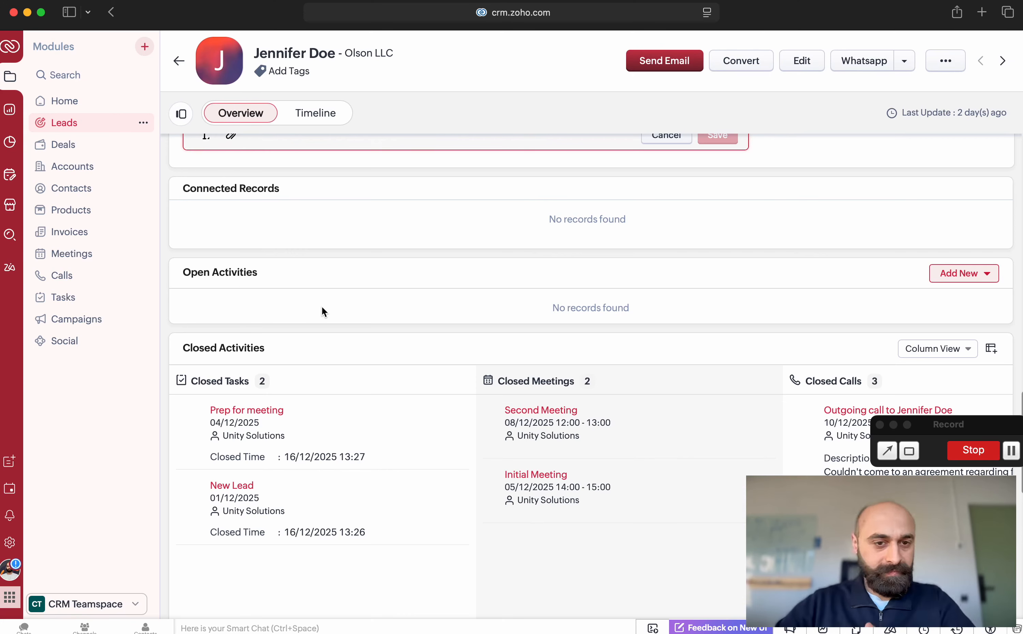
{"action": "scroll", "coordinate": [326, 311], "scroll_direction": "up", "scroll_amount": 1}
{"action": "scroll", "coordinate": [326, 311], "scroll_direction": "down", "scroll_amount": 5}
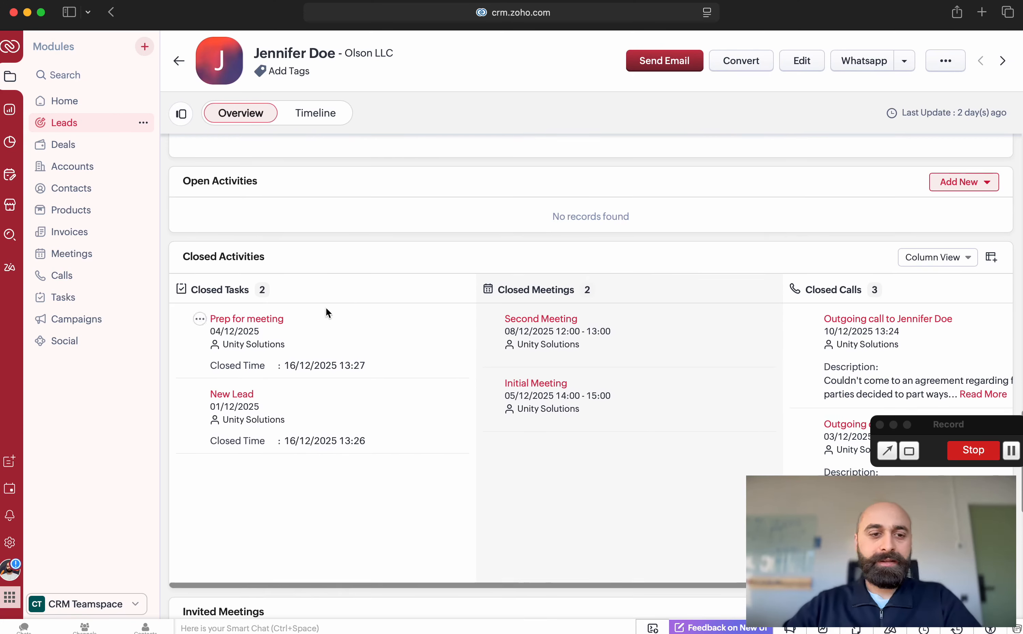
Set the lead's Follow-Up Date to 26/12/2025 and save the field.
{"action": "scroll", "coordinate": [288, 217], "scroll_direction": "up", "scroll_amount": 15}
{"action": "scroll", "coordinate": [375, 381], "scroll_direction": "down", "scroll_amount": 6}
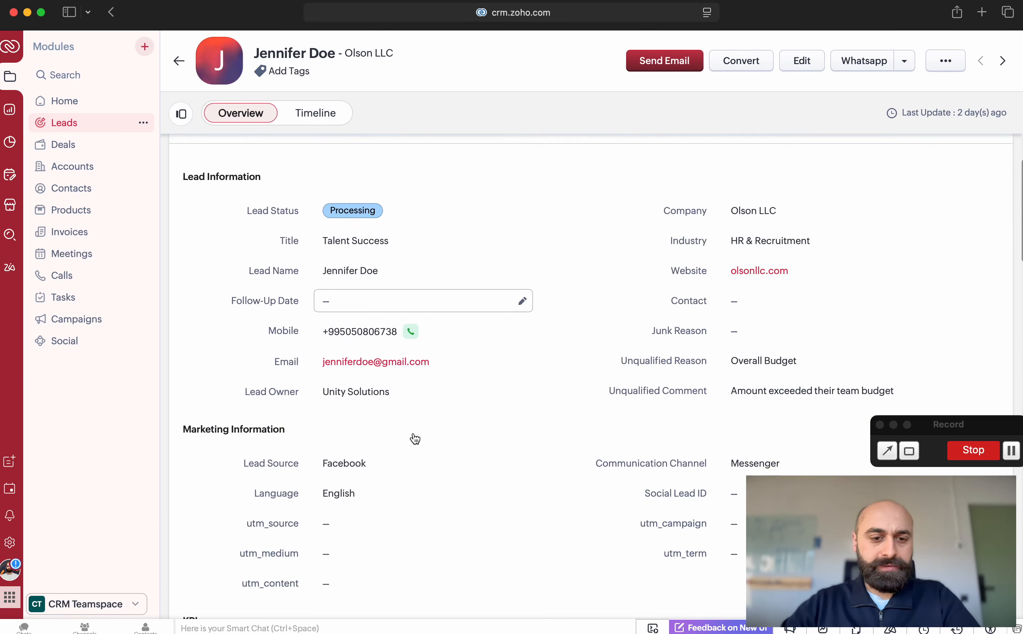
{"action": "scroll", "coordinate": [415, 439], "scroll_direction": "down", "scroll_amount": 2}
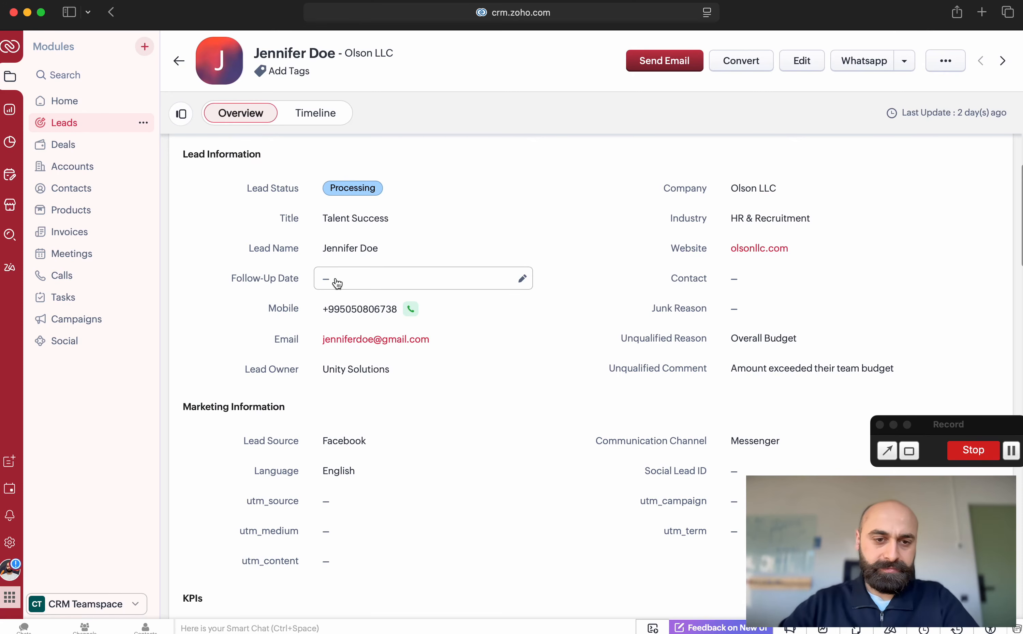
{"action": "scroll", "coordinate": [338, 273], "scroll_direction": "up", "scroll_amount": 10}
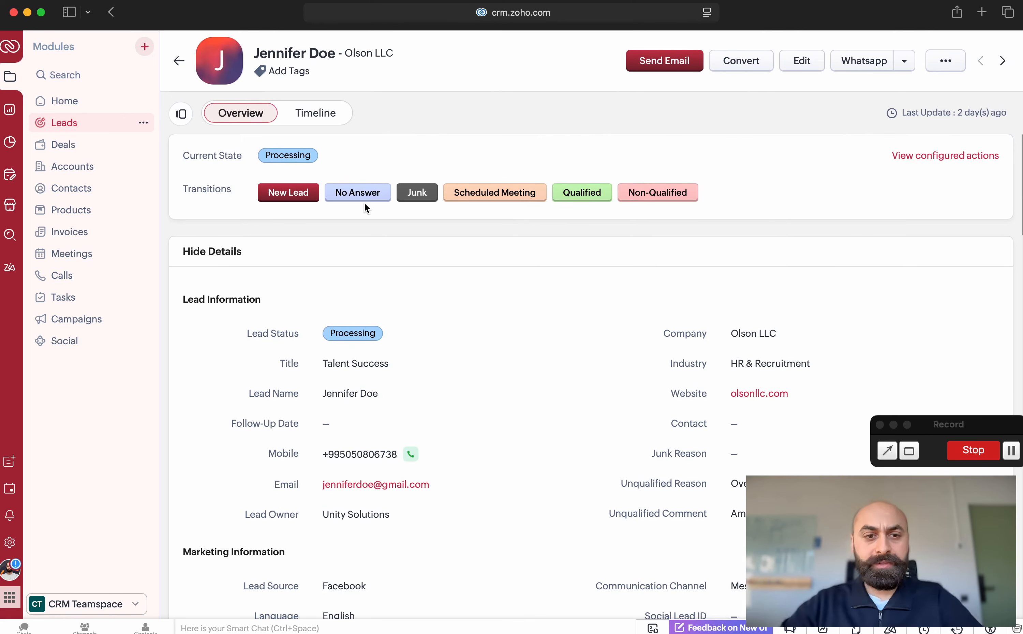
{"action": "left_click", "coordinate": [341, 423]}
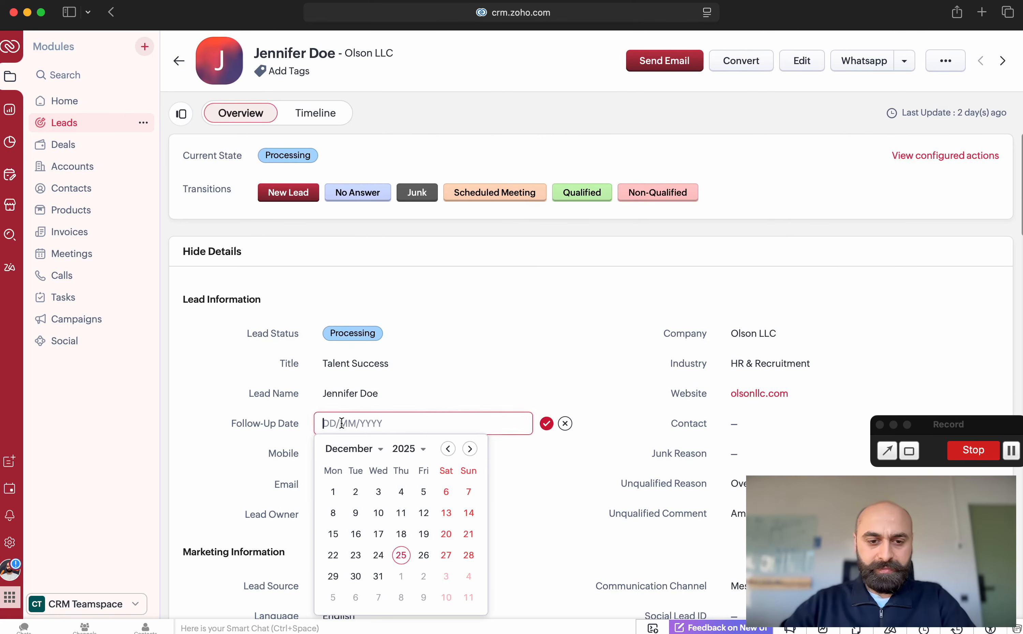
{"action": "left_click", "coordinate": [423, 555]}
{"action": "left_click", "coordinate": [547, 424]}
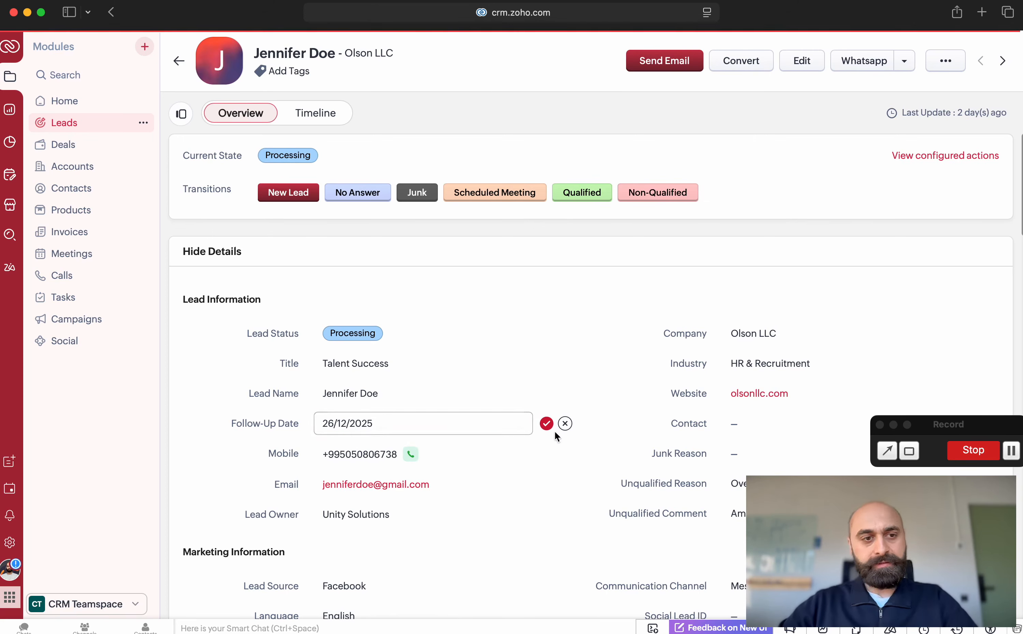
Show the Related List sidebar on the lead's record.
{"action": "left_click", "coordinate": [184, 118]}
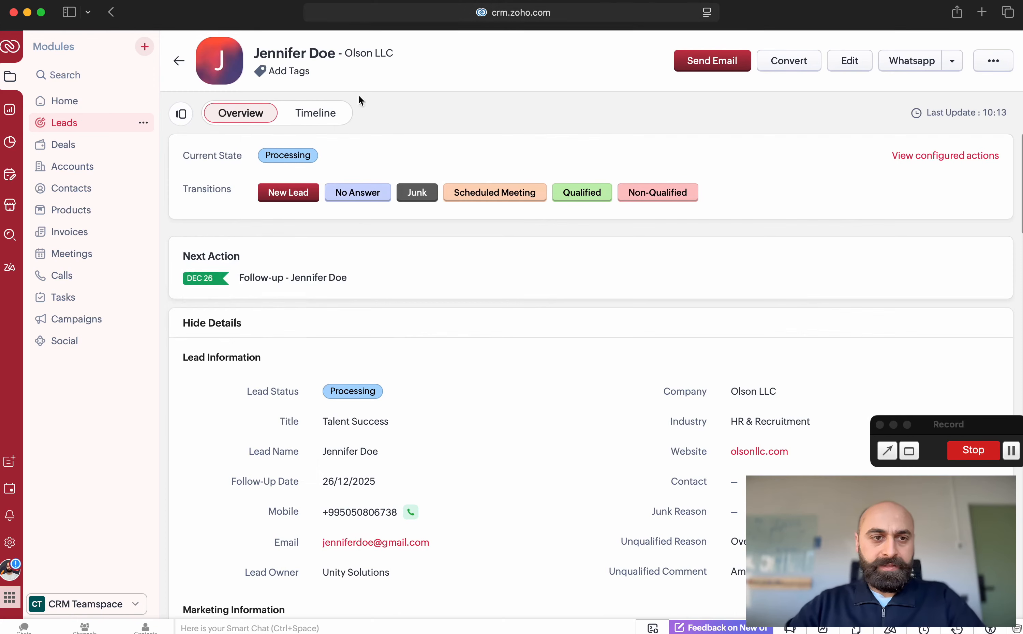
{"action": "left_click", "coordinate": [183, 115]}
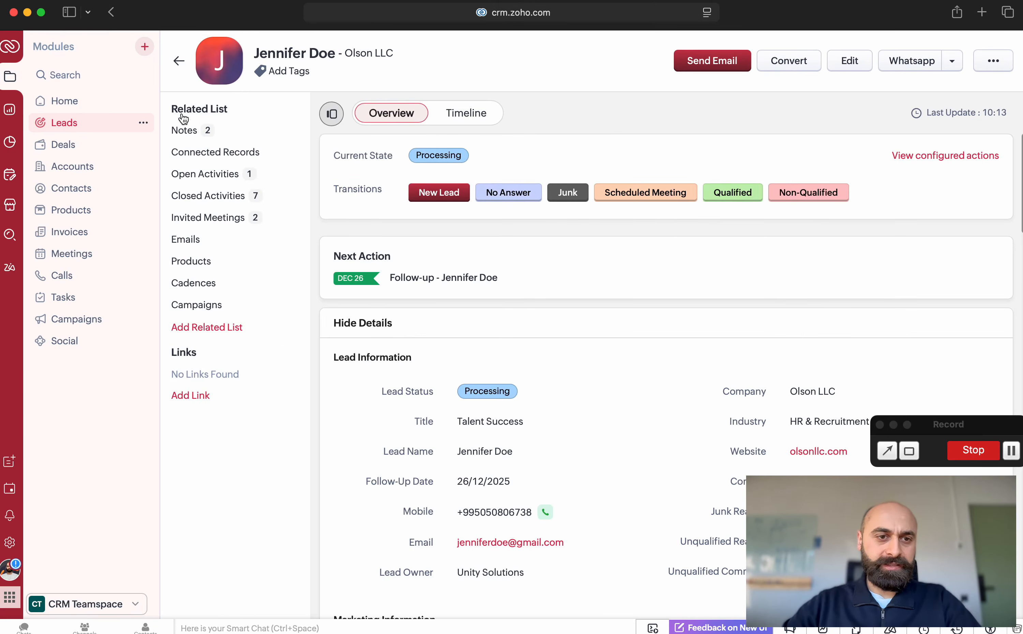
Review the lead's open and closed activities from the Related List, hide the sidebar, and look over the lead's details again.
{"action": "left_click", "coordinate": [332, 114]}
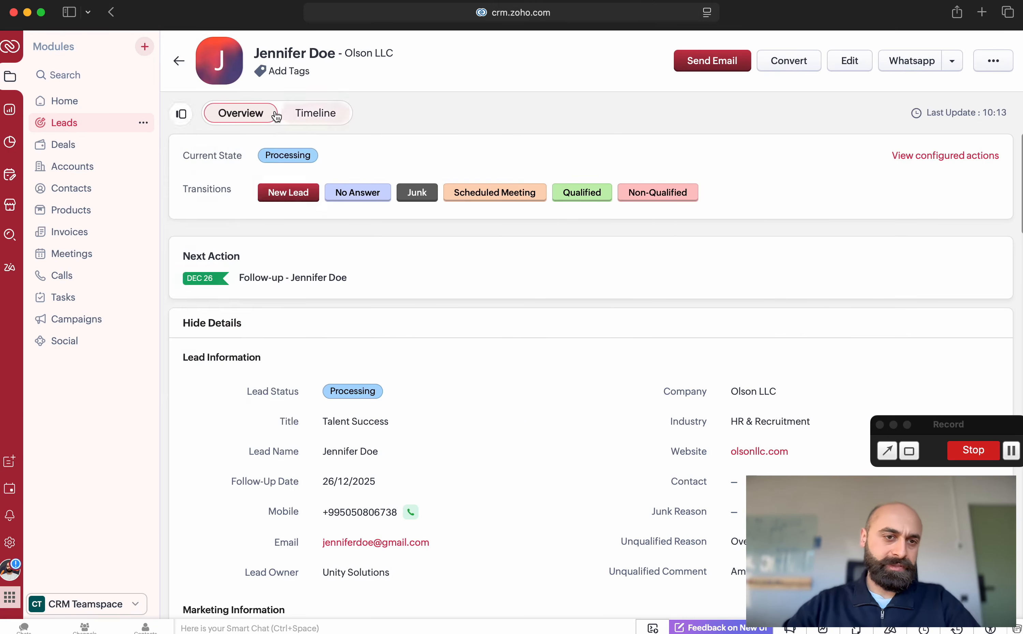
{"action": "left_click", "coordinate": [185, 115]}
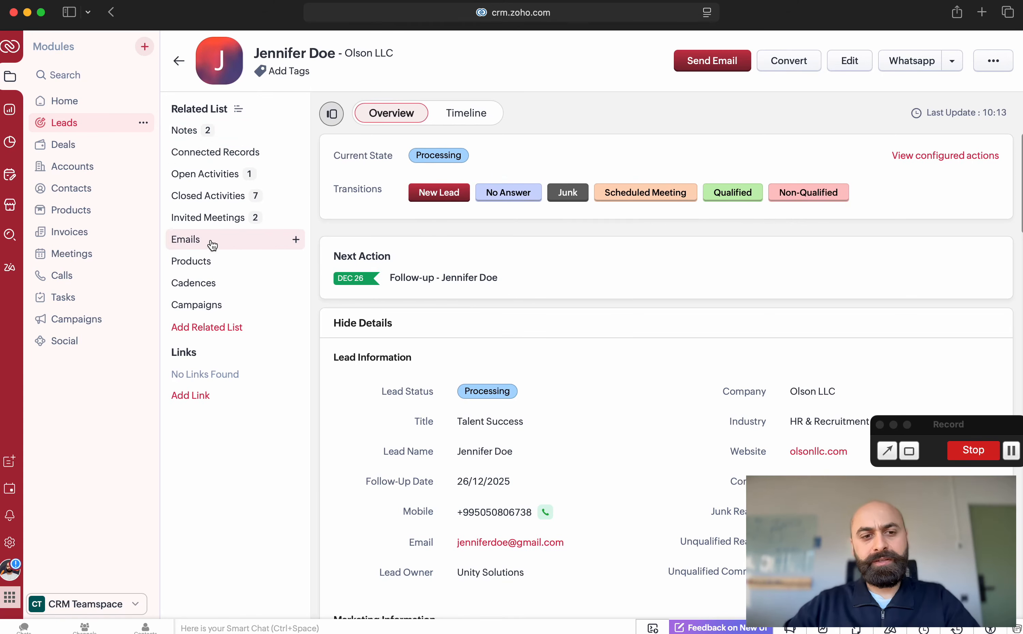
{"action": "left_click", "coordinate": [202, 174]}
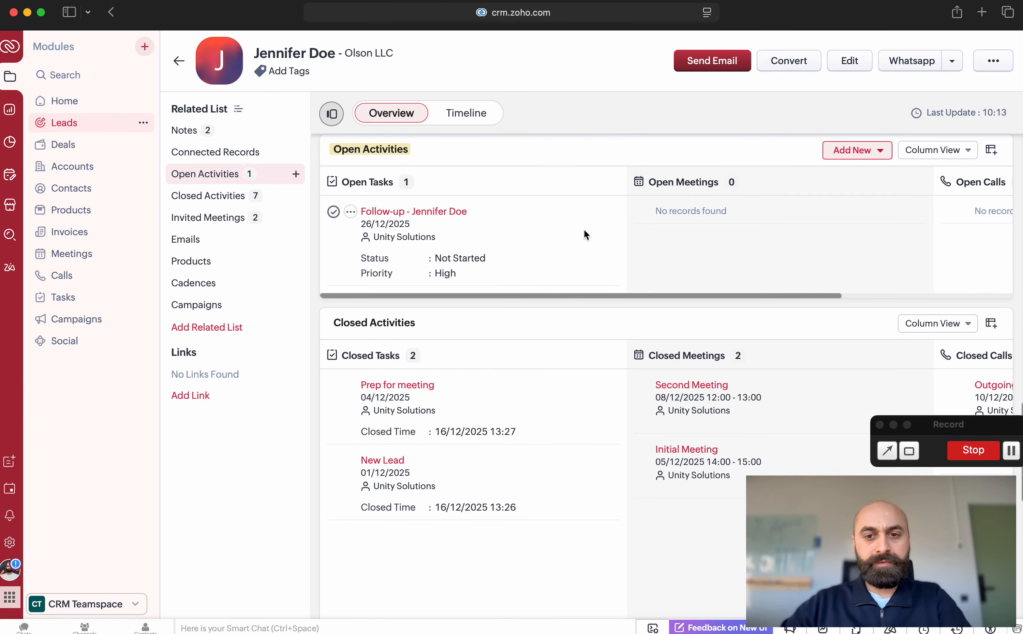
{"action": "left_click", "coordinate": [332, 114]}
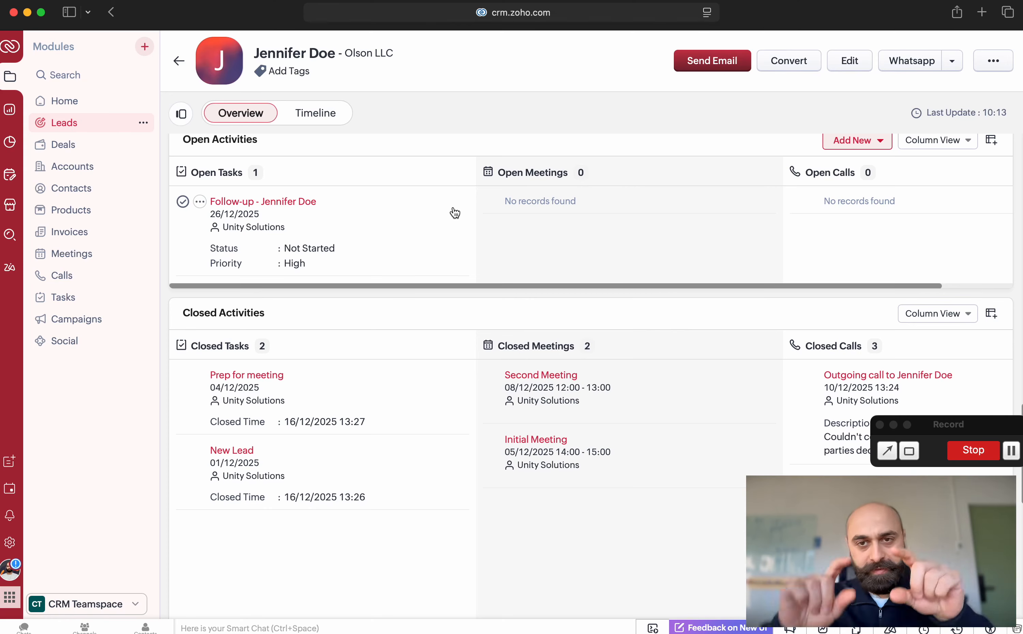
{"action": "scroll", "coordinate": [503, 319], "scroll_direction": "up", "scroll_amount": 15}
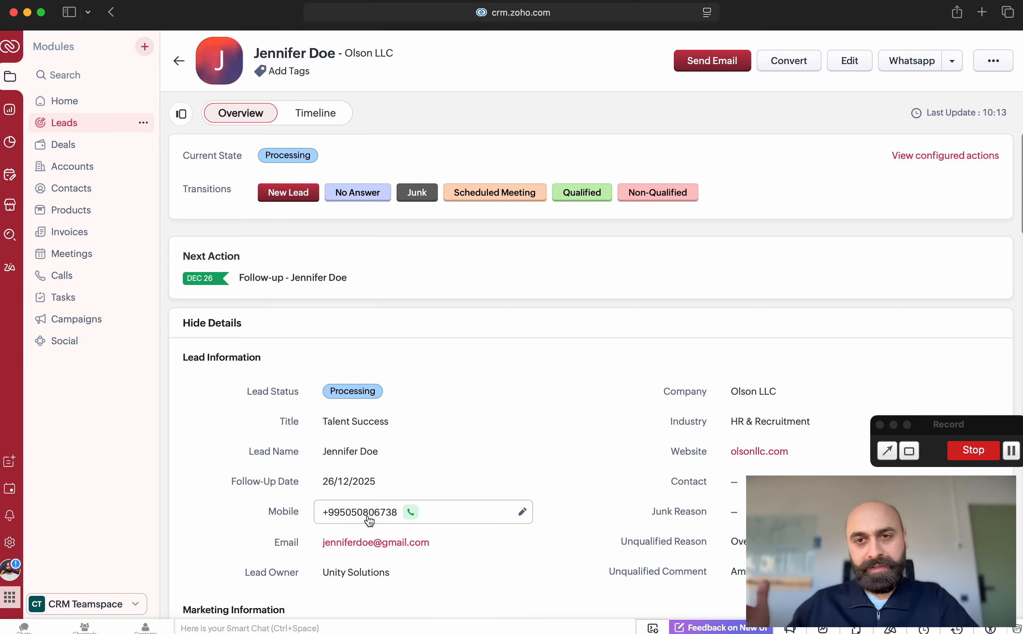
{"action": "scroll", "coordinate": [364, 364], "scroll_direction": "down", "scroll_amount": 5}
{"action": "scroll", "coordinate": [414, 344], "scroll_direction": "up", "scroll_amount": 5}
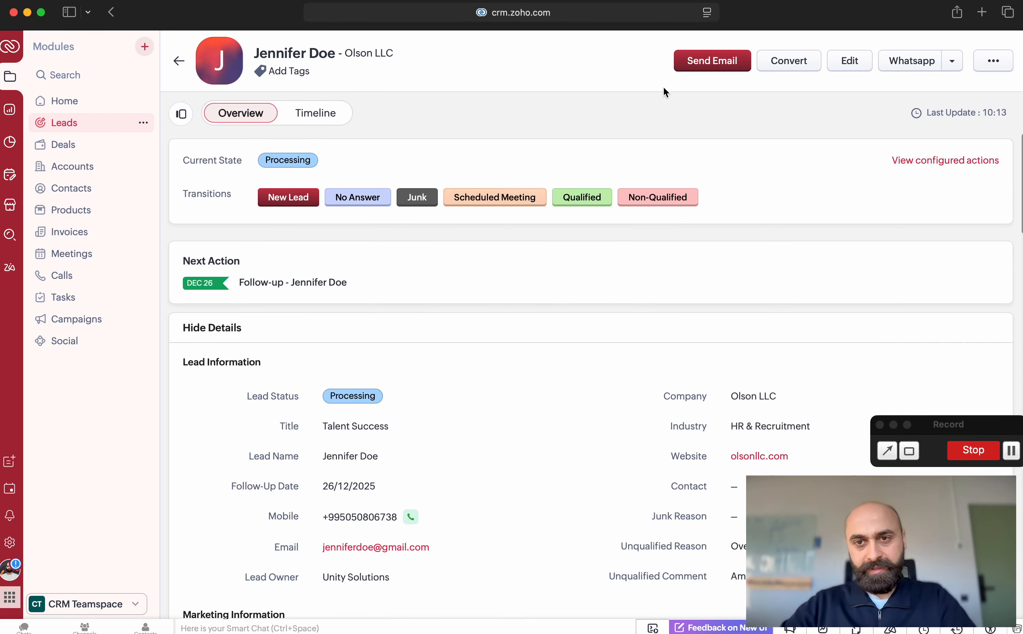
View the blank email form for the lead, close it unsent, and review the record's timeline history before returning to the overview.
{"action": "left_click", "coordinate": [717, 67]}
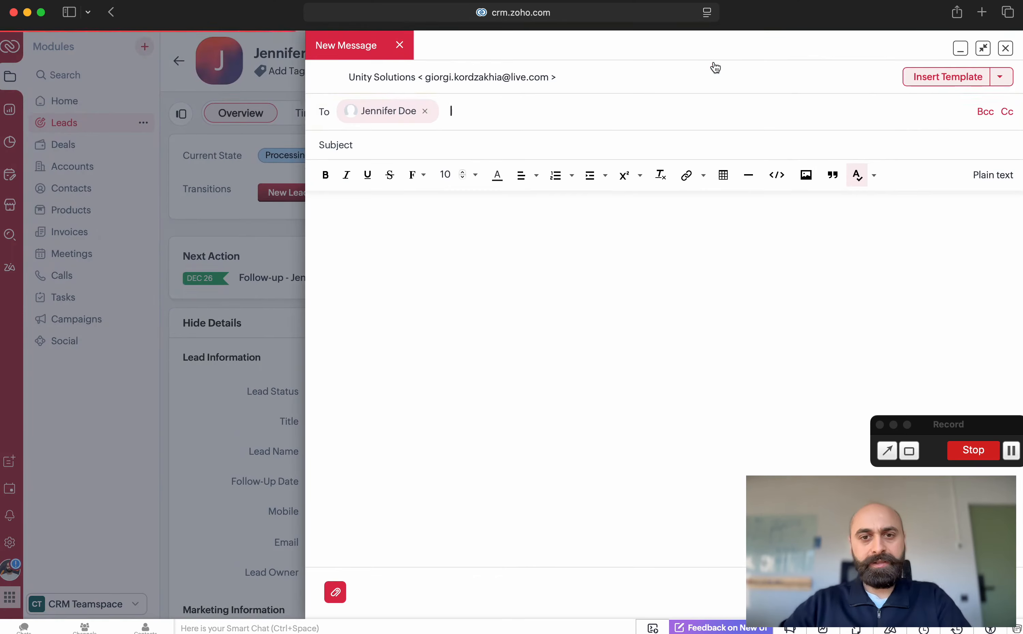
{"action": "left_click", "coordinate": [401, 45]}
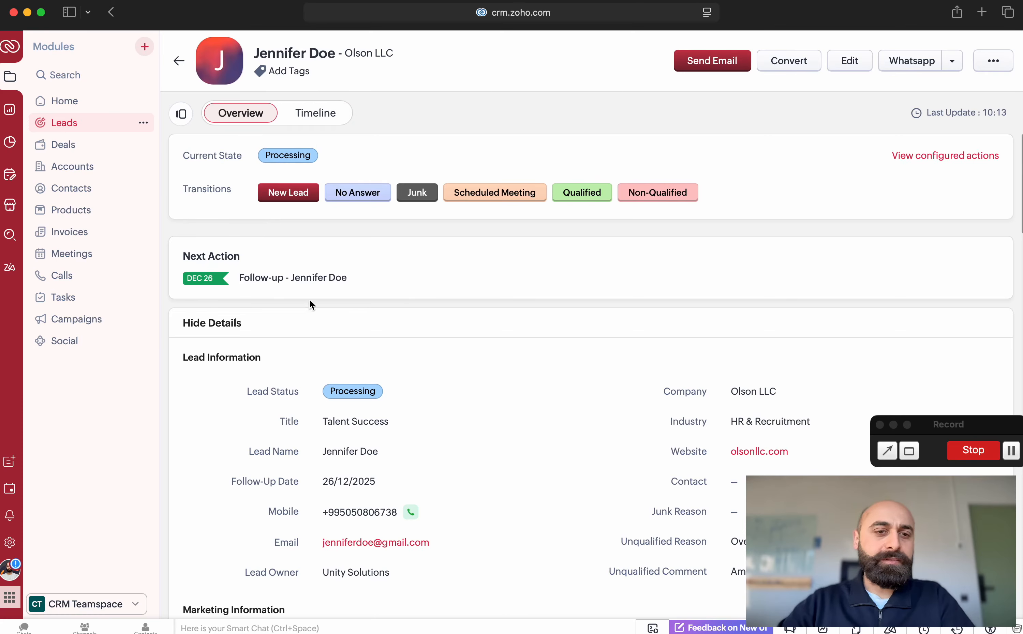
{"action": "left_click", "coordinate": [315, 112]}
{"action": "scroll", "coordinate": [415, 378], "scroll_direction": "down", "scroll_amount": 5}
{"action": "scroll", "coordinate": [415, 376], "scroll_direction": "down", "scroll_amount": 15}
{"action": "scroll", "coordinate": [415, 375], "scroll_direction": "up", "scroll_amount": 20}
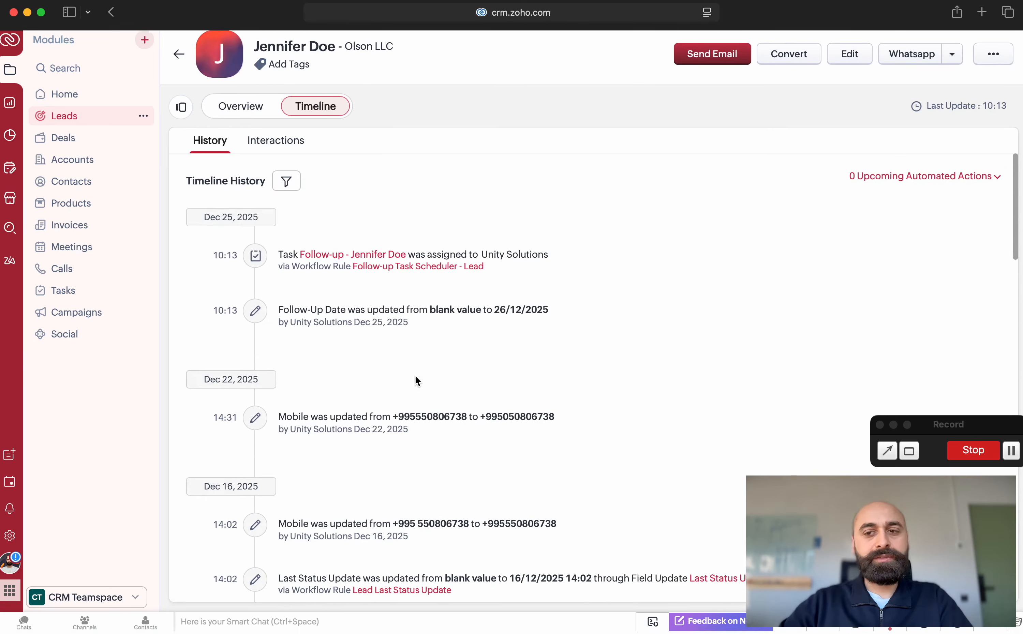
{"action": "left_click", "coordinate": [253, 117]}
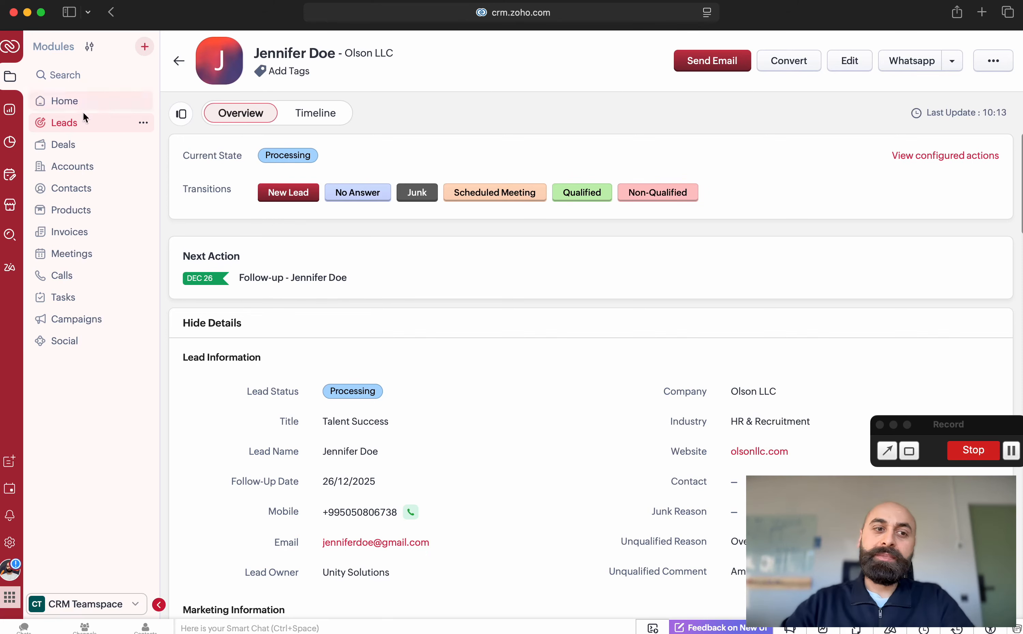
Reopen the Olson LLC lead from the leads list and mark its open follow-up task as completed, suppressing future confirmation prompts.
{"action": "left_click", "coordinate": [178, 62]}
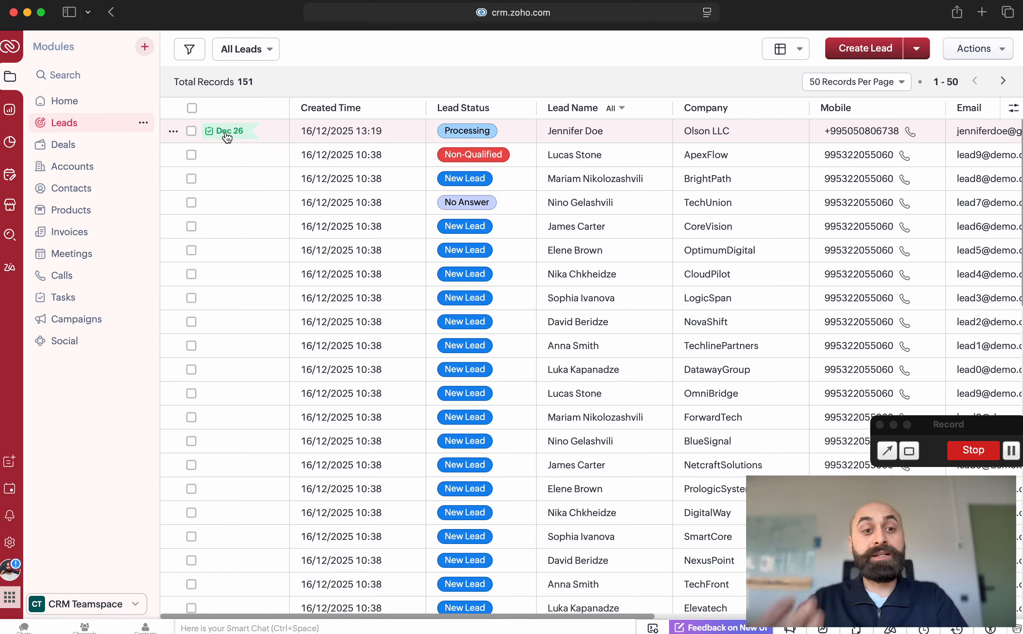
{"action": "left_click", "coordinate": [561, 131]}
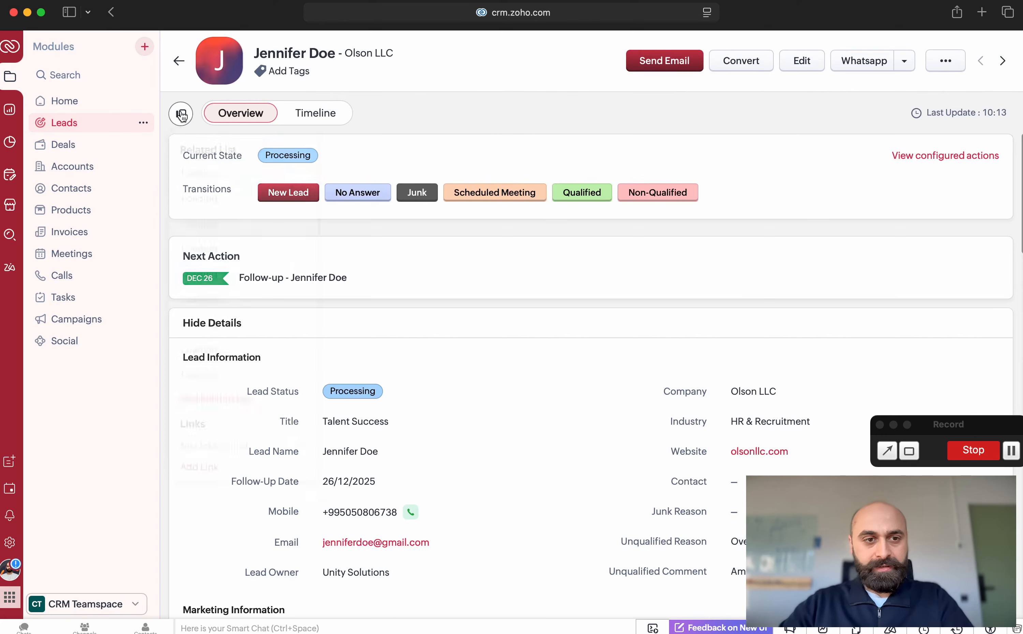
{"action": "left_click", "coordinate": [181, 114]}
{"action": "left_click", "coordinate": [212, 215]}
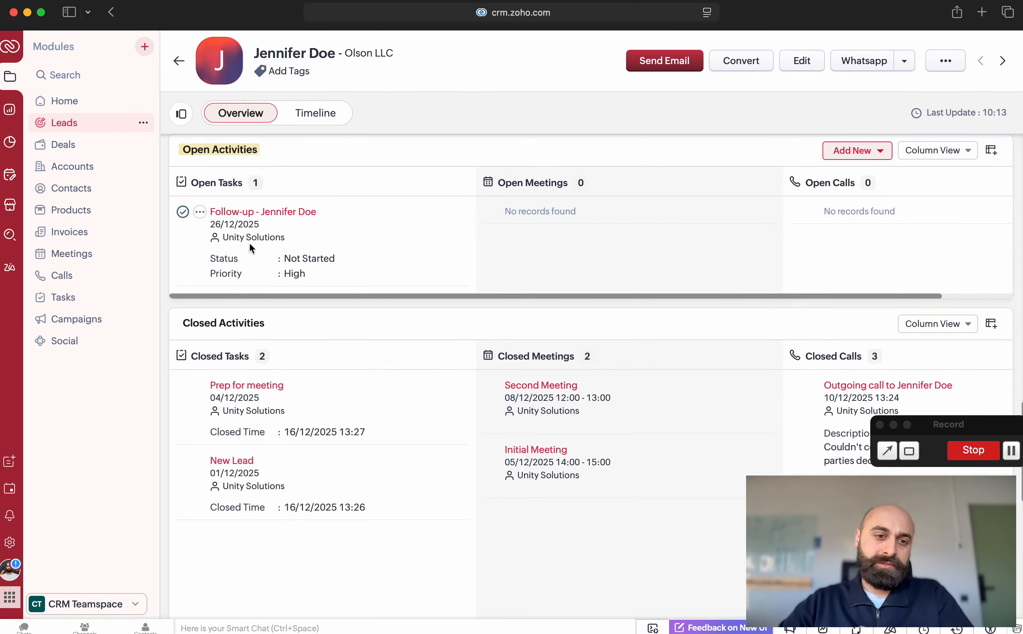
{"action": "left_click", "coordinate": [182, 213]}
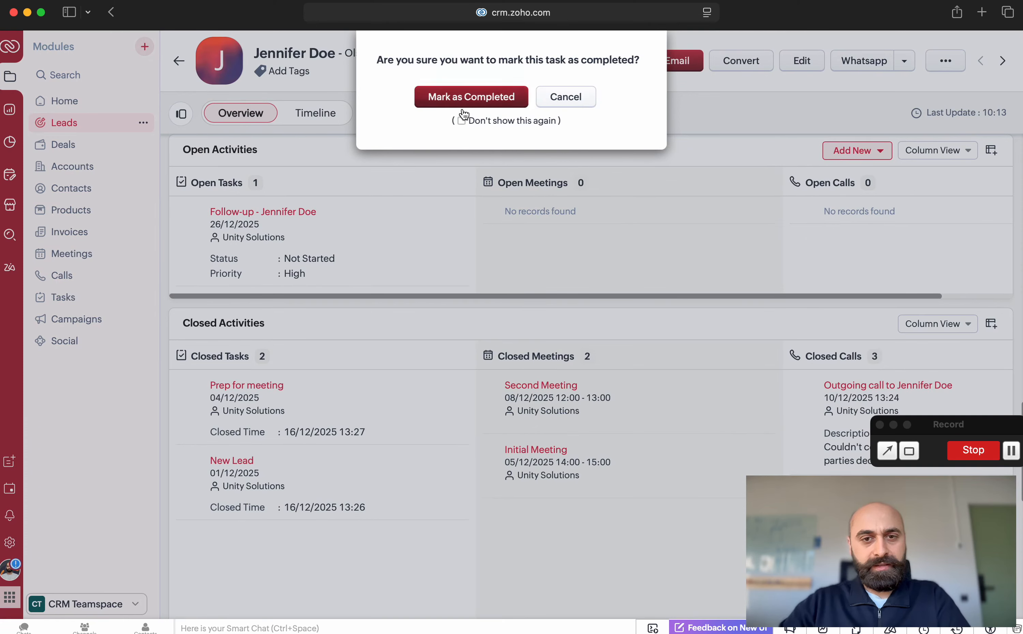
{"action": "left_click", "coordinate": [462, 121]}
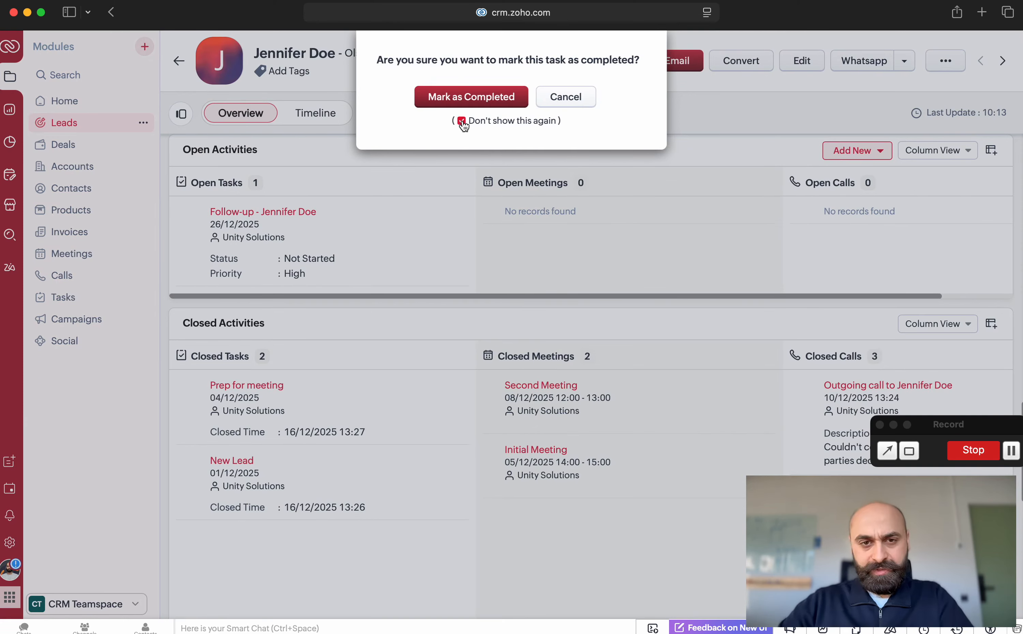
{"action": "left_click", "coordinate": [471, 97]}
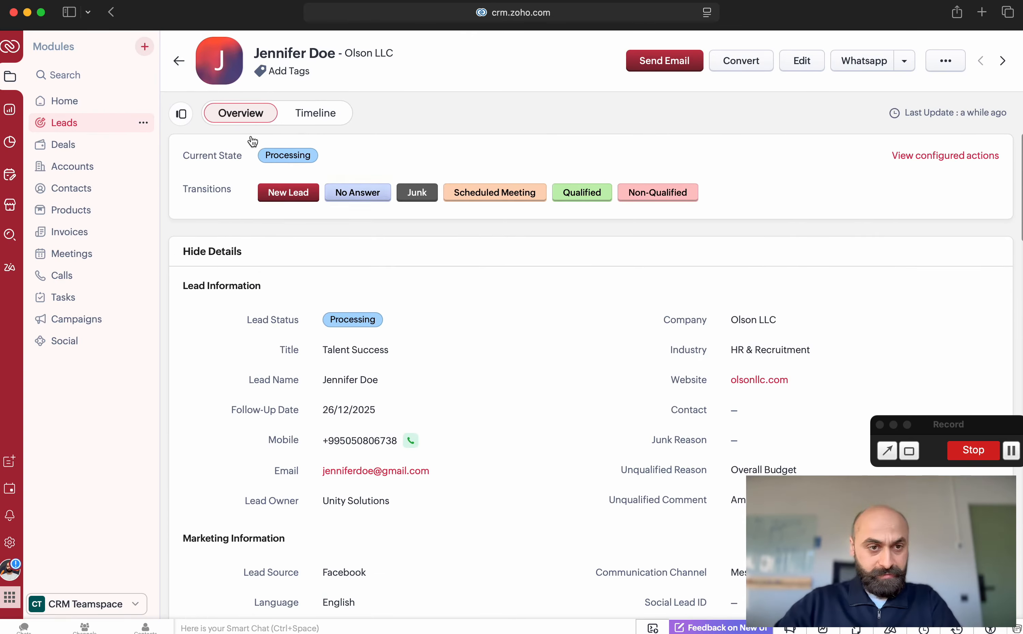
Look over the lead's details and notes, and return to the leads list.
{"action": "left_click", "coordinate": [183, 119]}
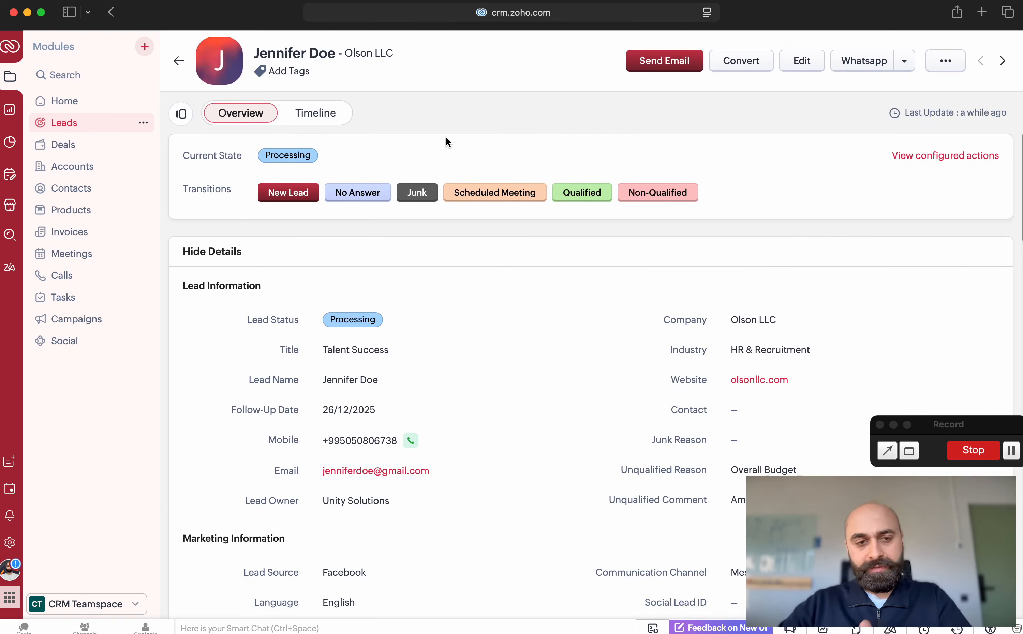
{"action": "scroll", "coordinate": [496, 414], "scroll_direction": "down", "scroll_amount": 15}
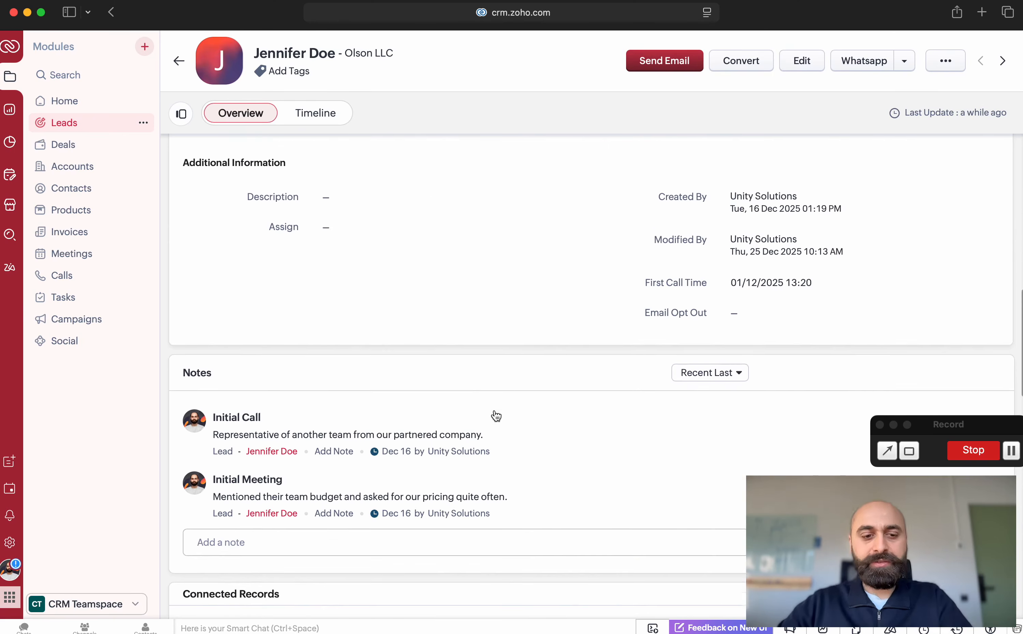
{"action": "left_click", "coordinate": [179, 62]}
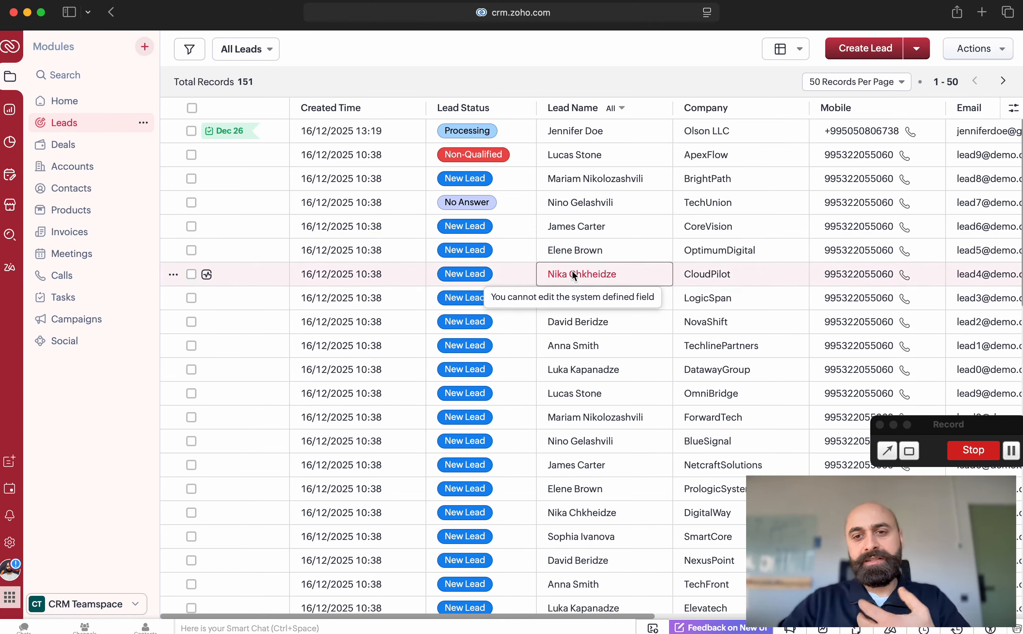
View the Home dashboard and start a new invoice in the Invoices module.
{"action": "left_click", "coordinate": [68, 103]}
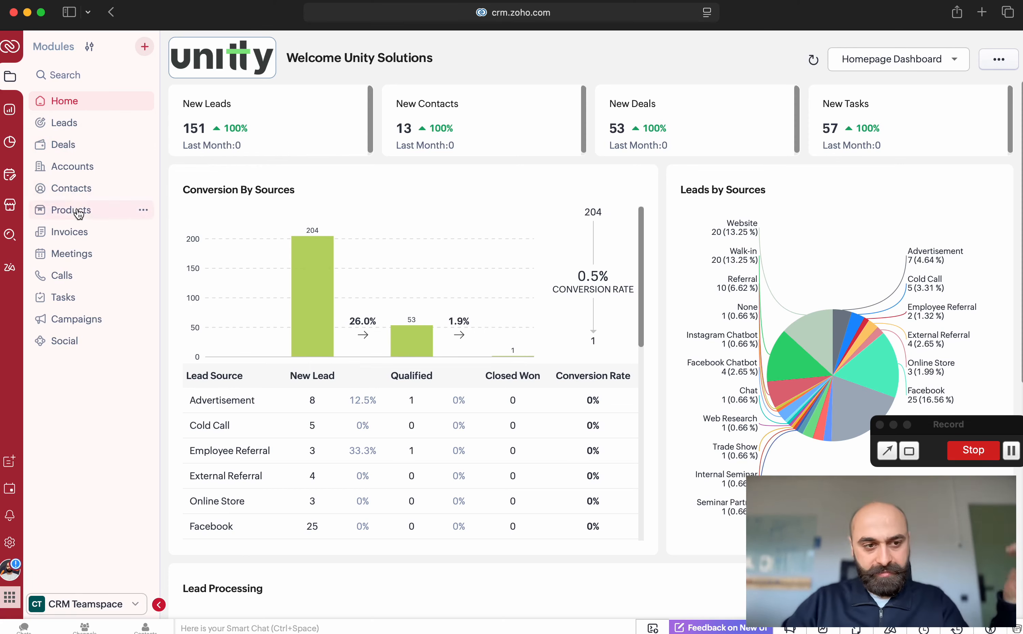
{"action": "left_click", "coordinate": [101, 235]}
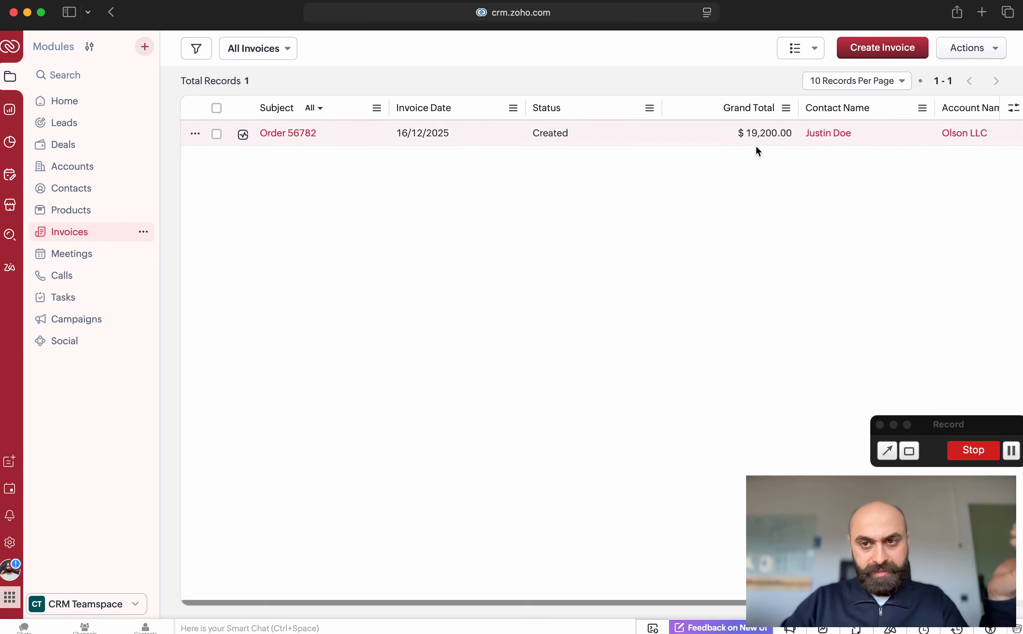
{"action": "left_click", "coordinate": [876, 50]}
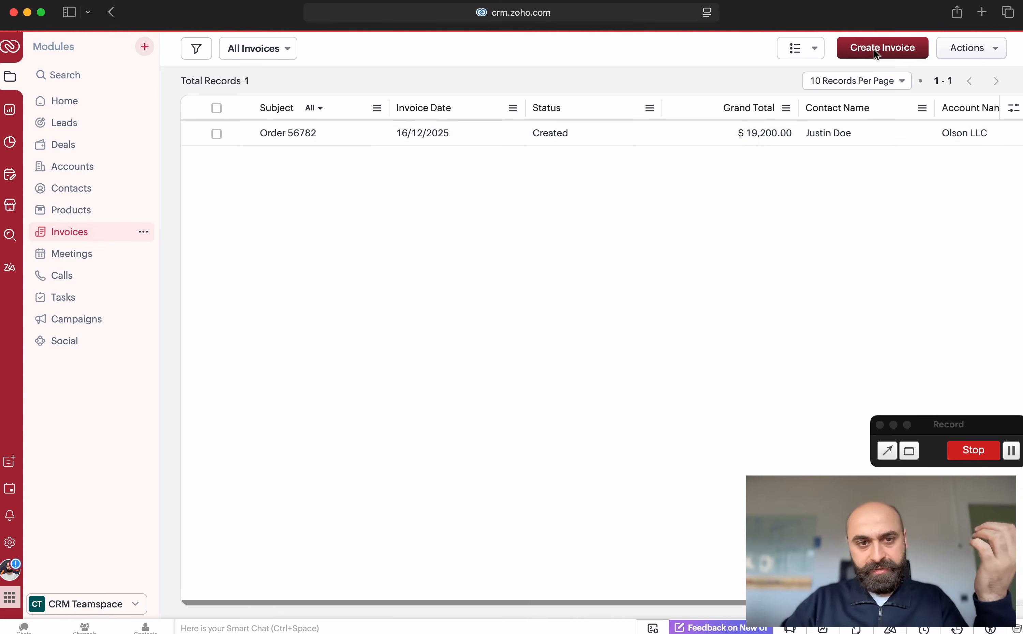
Fill in the invoice with the first Feeney LLC deal listed, account Olson LLC, the first suggested contact and due date 26/12/2025.
{"action": "left_click", "coordinate": [357, 182]}
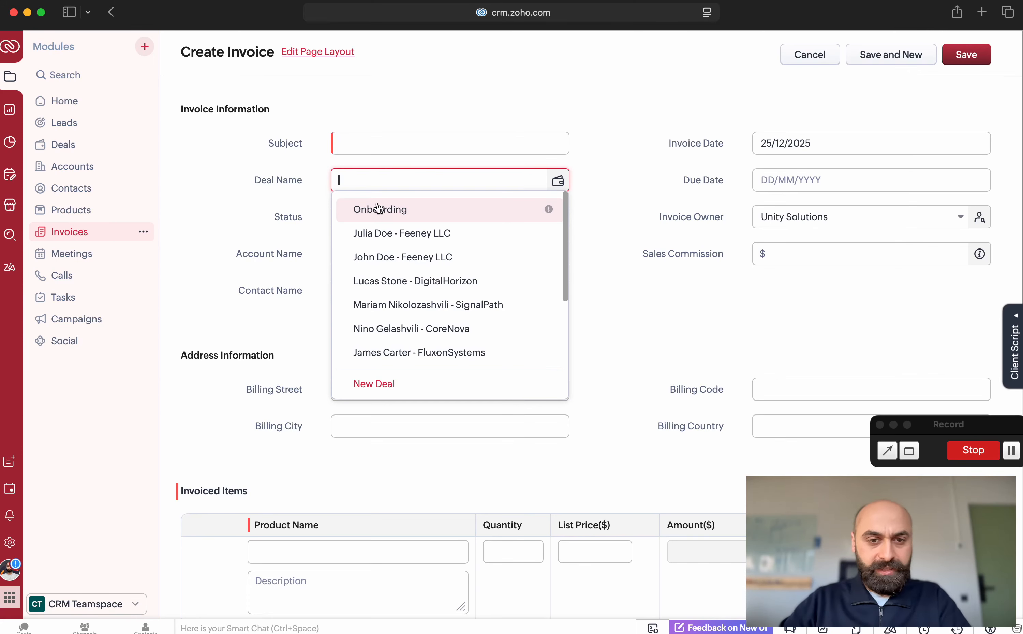
{"action": "left_click", "coordinate": [374, 233]}
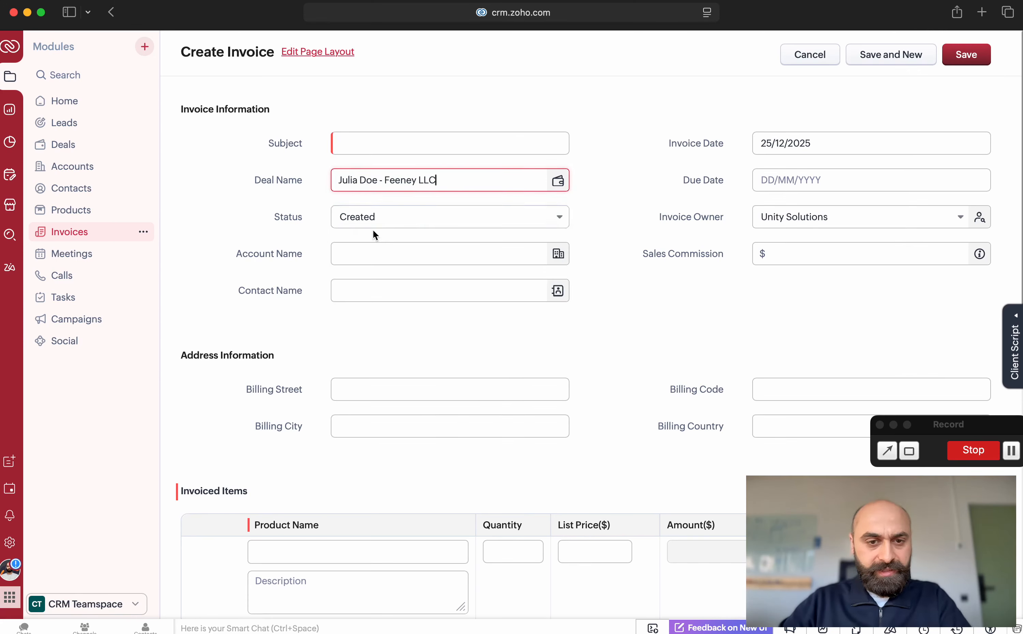
{"action": "left_click", "coordinate": [372, 260]}
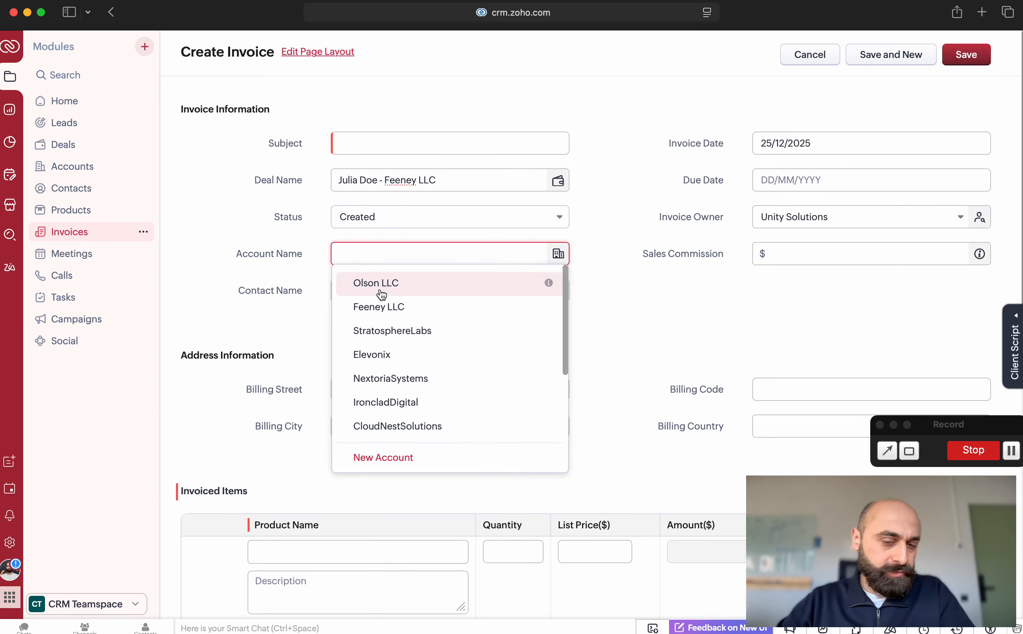
{"action": "left_click", "coordinate": [381, 284]}
{"action": "left_click", "coordinate": [360, 290]}
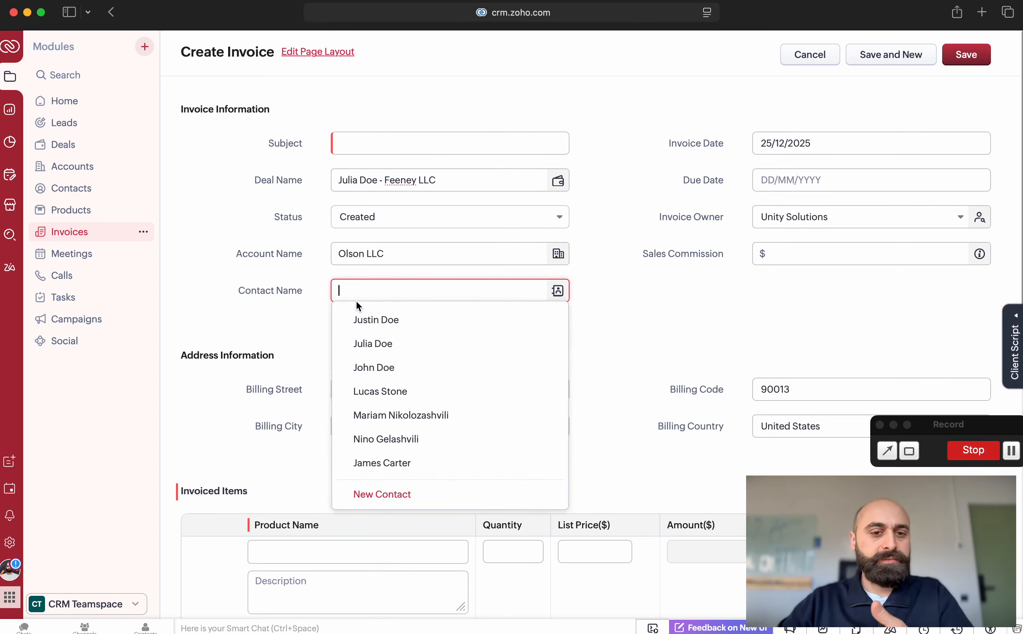
{"action": "left_click", "coordinate": [372, 320]}
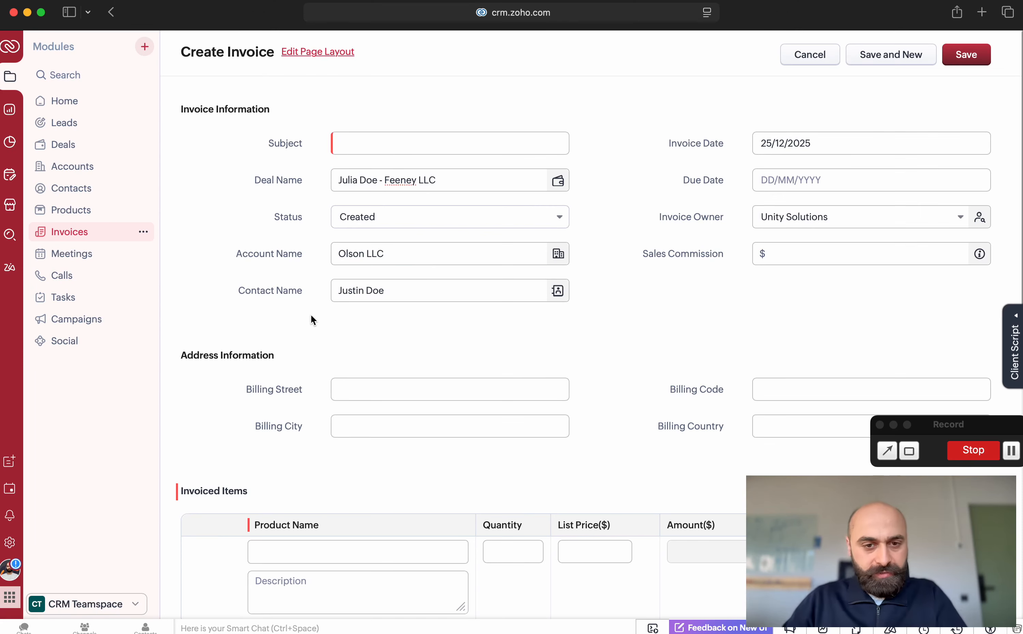
{"action": "left_click", "coordinate": [819, 180]}
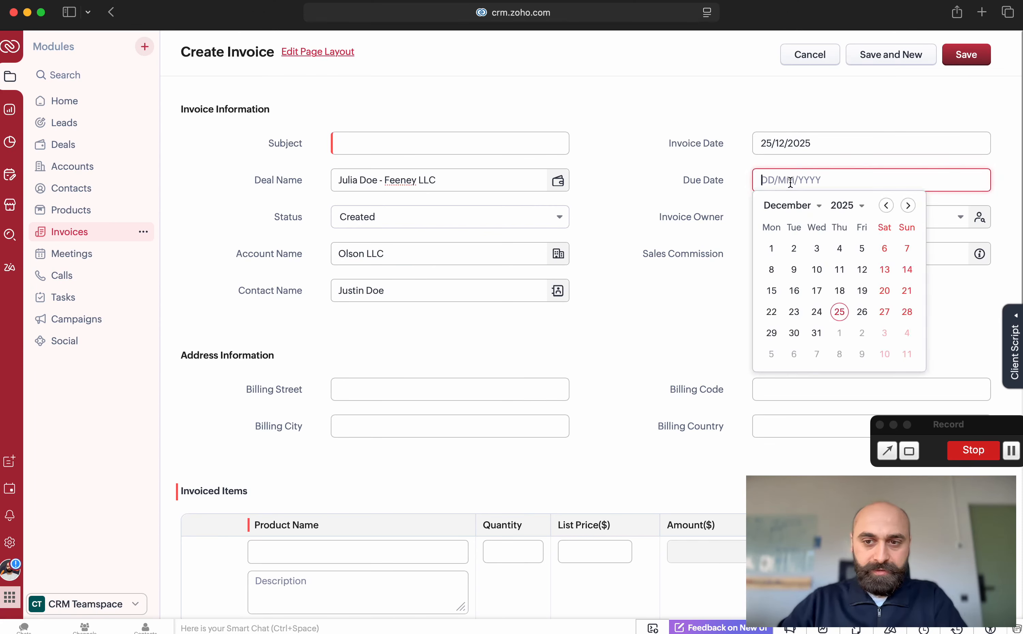
{"action": "left_click", "coordinate": [859, 315]}
Add products P0187 and P0112 as two rows under the invoiced items.
{"action": "scroll", "coordinate": [626, 299], "scroll_direction": "down", "scroll_amount": 10}
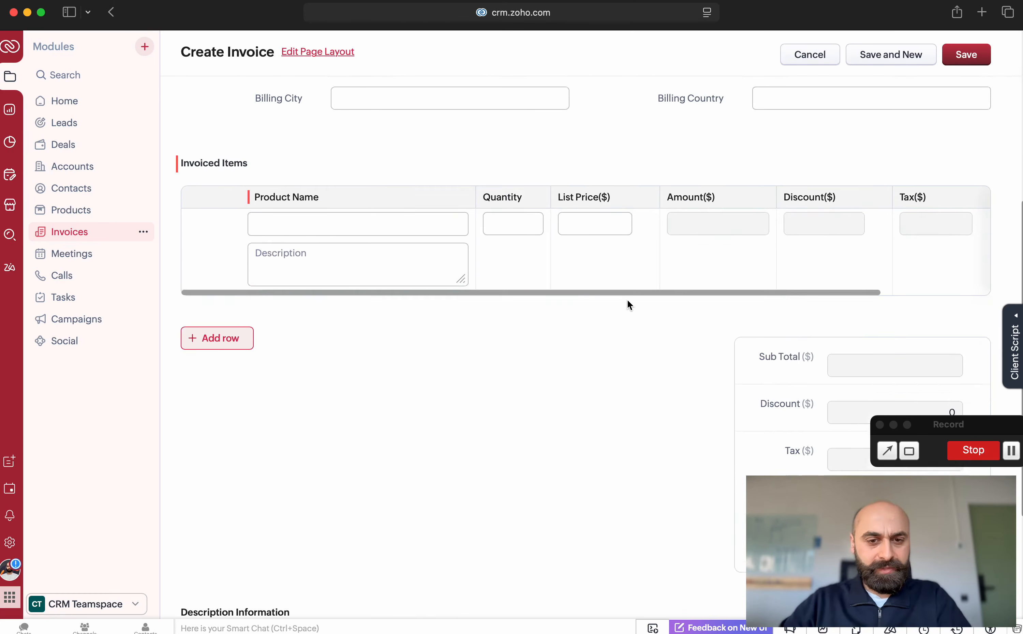
{"action": "left_click", "coordinate": [294, 184]}
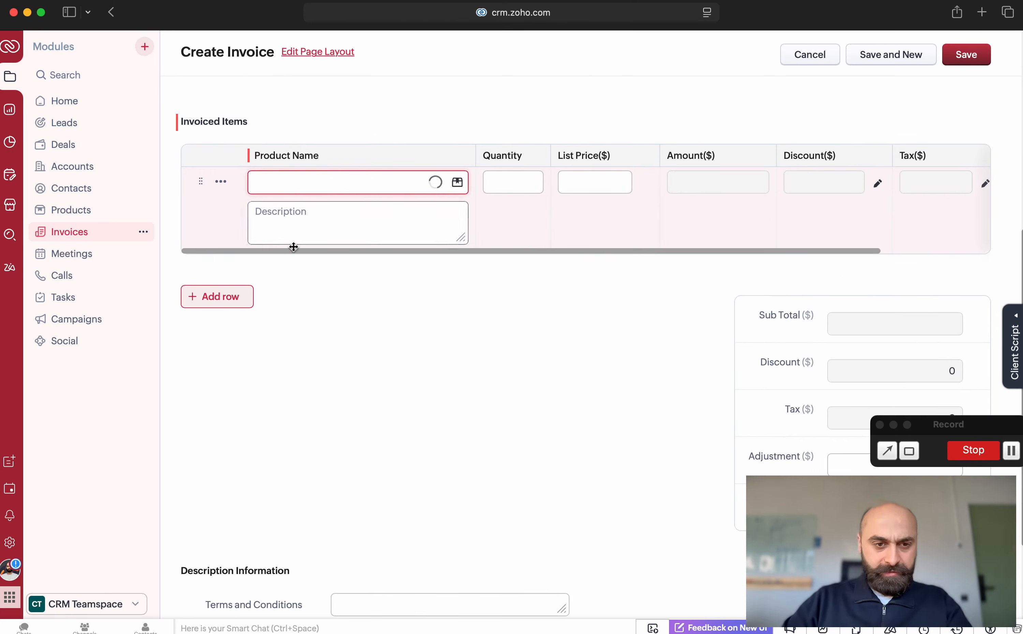
{"action": "left_click", "coordinate": [294, 237]}
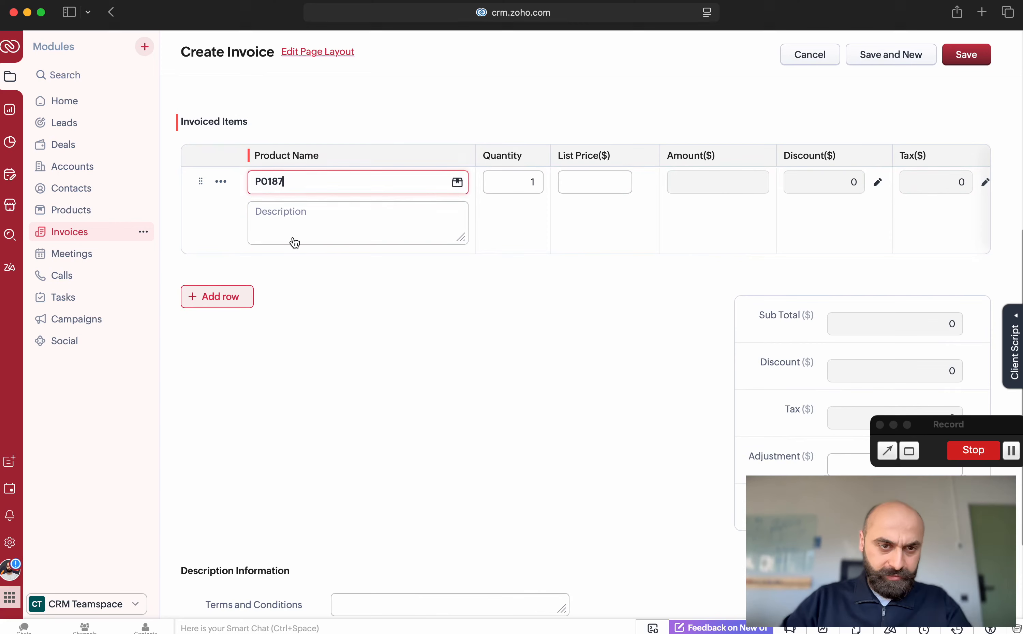
{"action": "left_click", "coordinate": [229, 298]}
{"action": "left_click", "coordinate": [298, 270]}
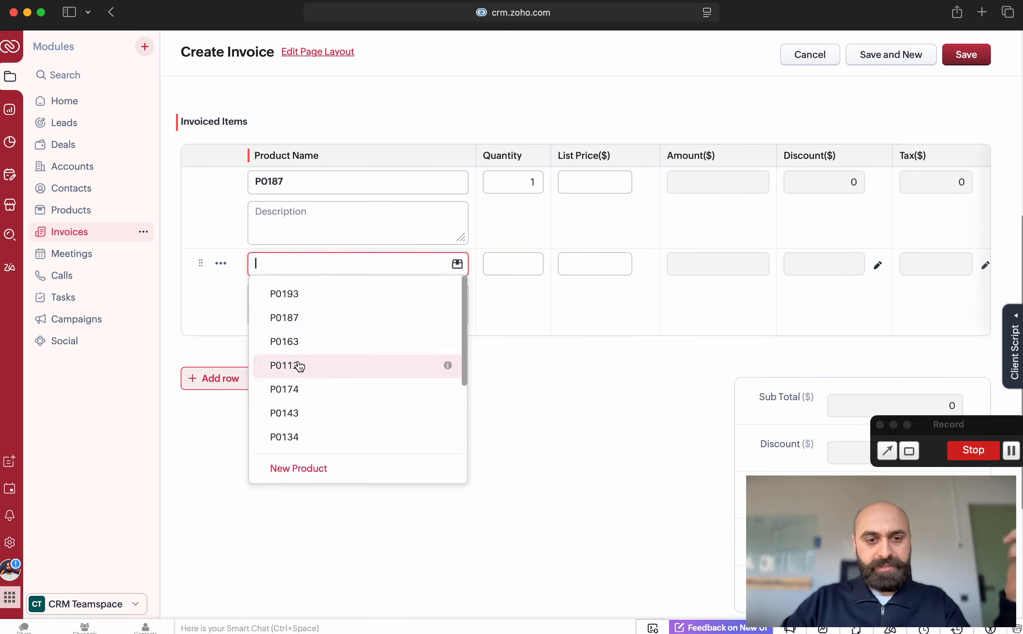
{"action": "left_click", "coordinate": [297, 365]}
Set a list price of $123 and a quantity of 2 for both invoiced items, and check the invoice totals.
{"action": "left_click", "coordinate": [606, 190]}
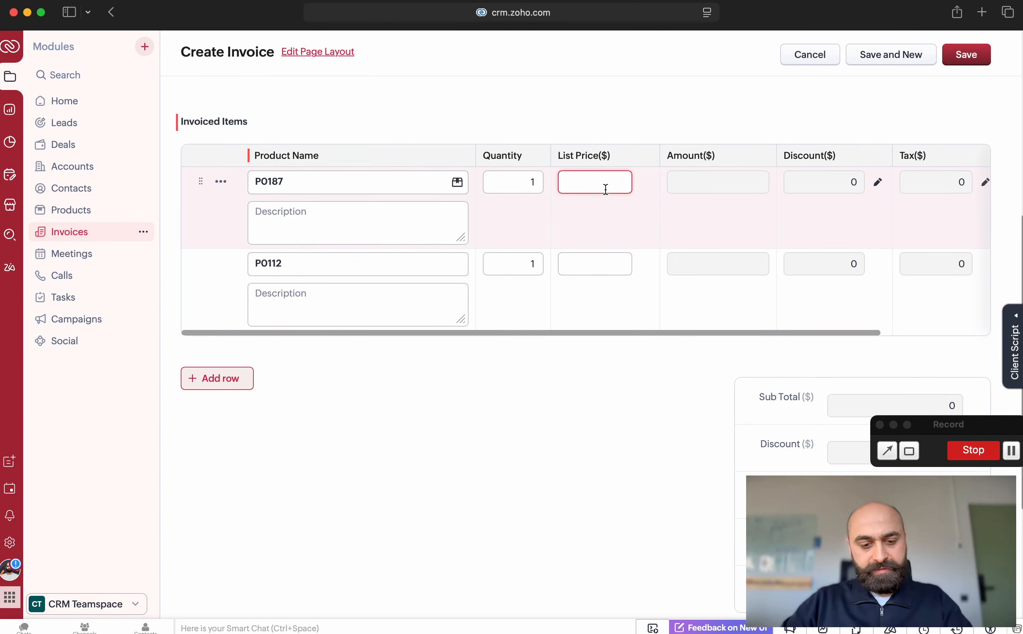
{"action": "type", "text": "123"}
{"action": "left_click", "coordinate": [592, 269]}
{"action": "type", "text": "123"}
{"action": "left_click", "coordinate": [528, 185]}
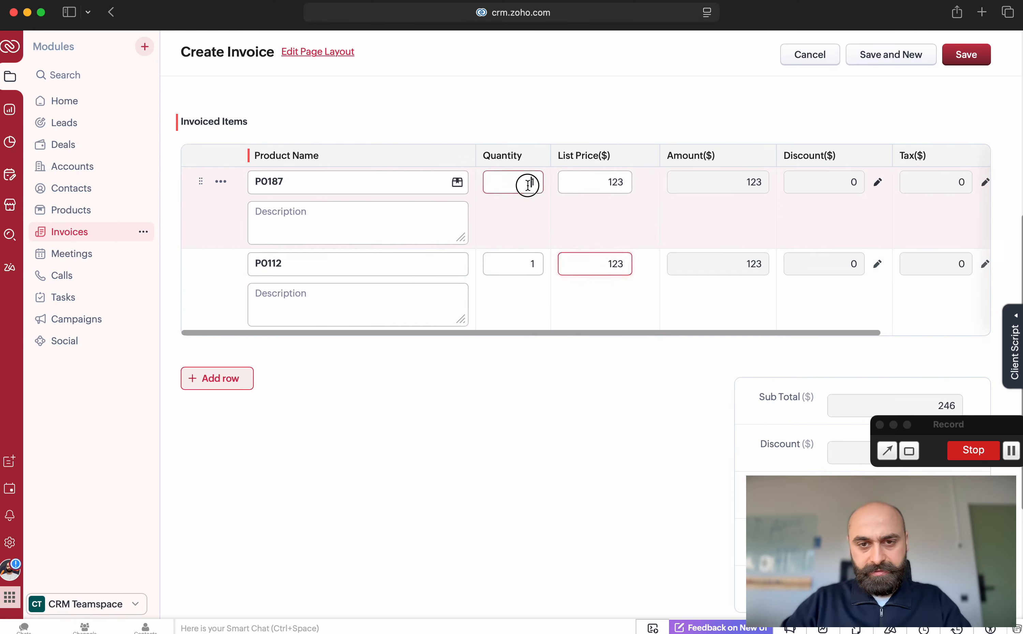
{"action": "type", "text": "2"}
{"action": "scroll", "coordinate": [588, 404], "scroll_direction": "down", "scroll_amount": 5}
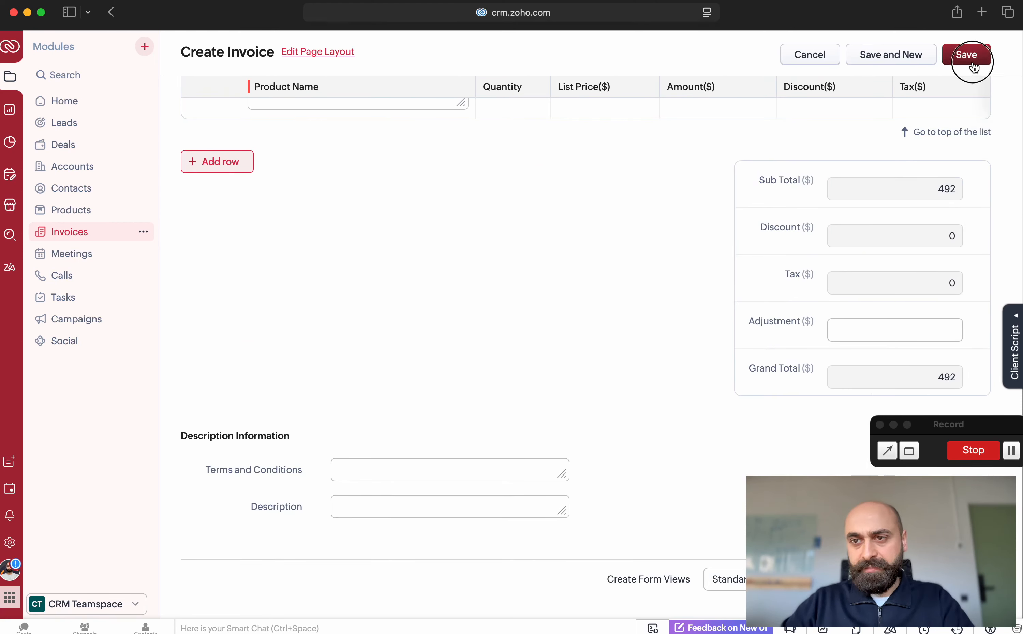
Enter "X invoice" as the required invoice subject and save the invoice.
{"action": "left_click", "coordinate": [967, 54]}
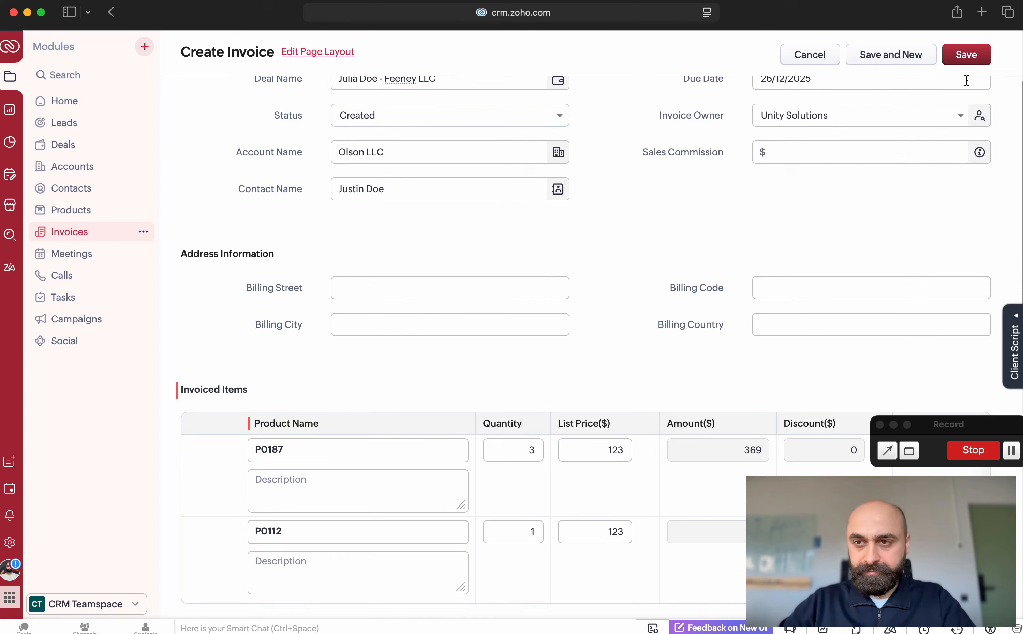
{"action": "scroll", "coordinate": [1015, 398], "scroll_direction": "up", "scroll_amount": 4}
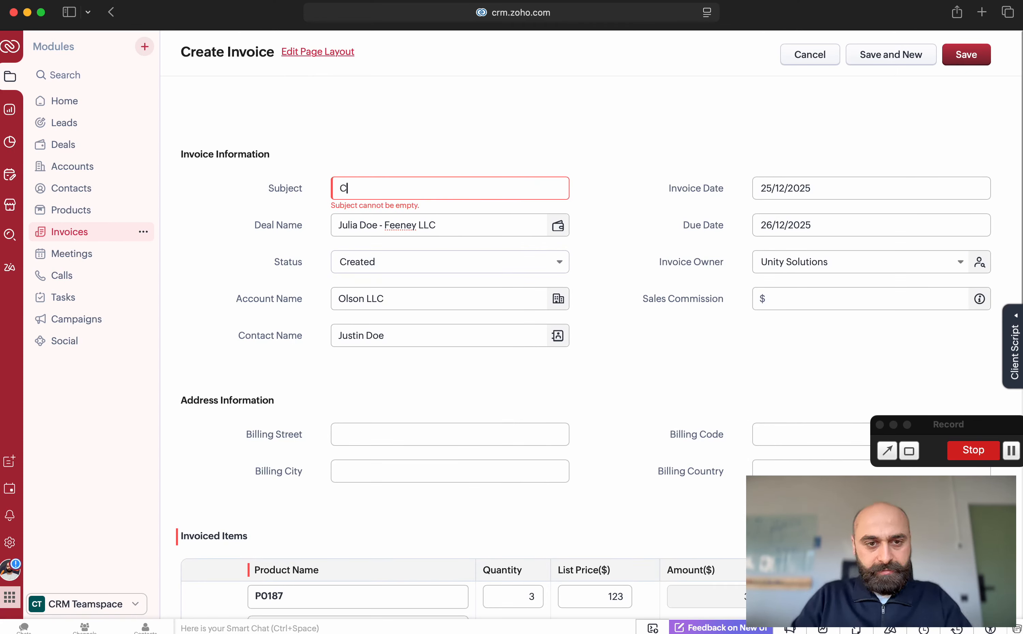
{"action": "type", "text": "X invoice"}
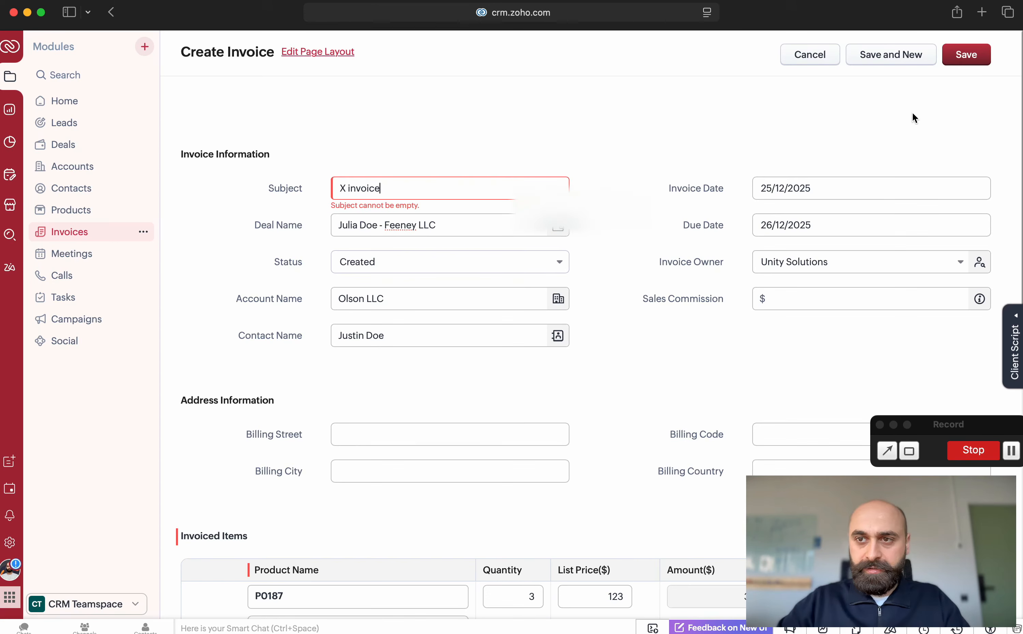
{"action": "left_click", "coordinate": [966, 55]}
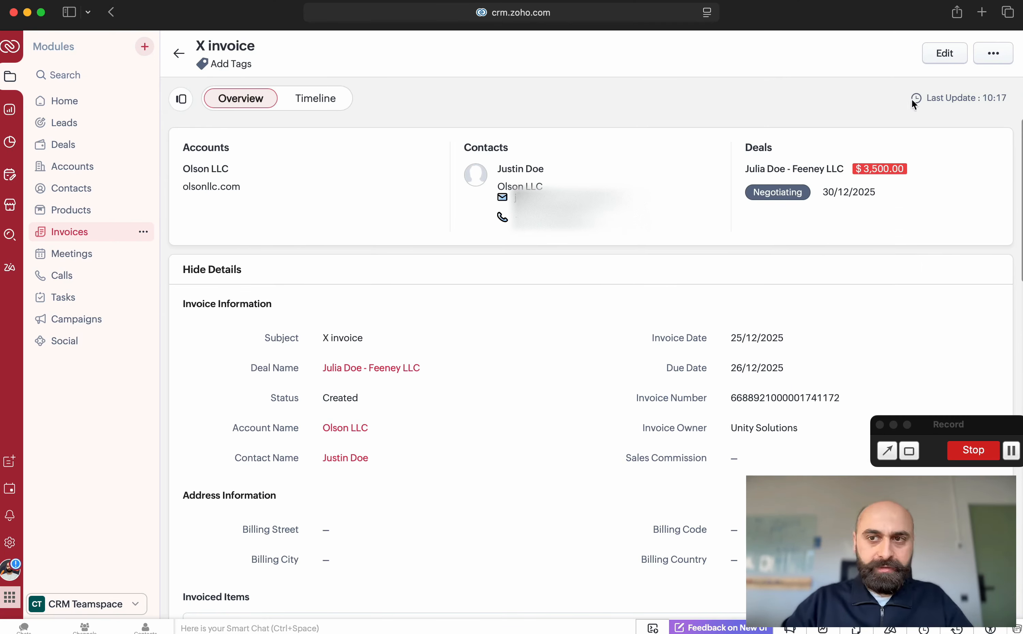
Start an email for the invoice, allow the pop-up window, and attach the invoice using the Invoice 2.0 inventory template.
{"action": "left_click", "coordinate": [993, 53]}
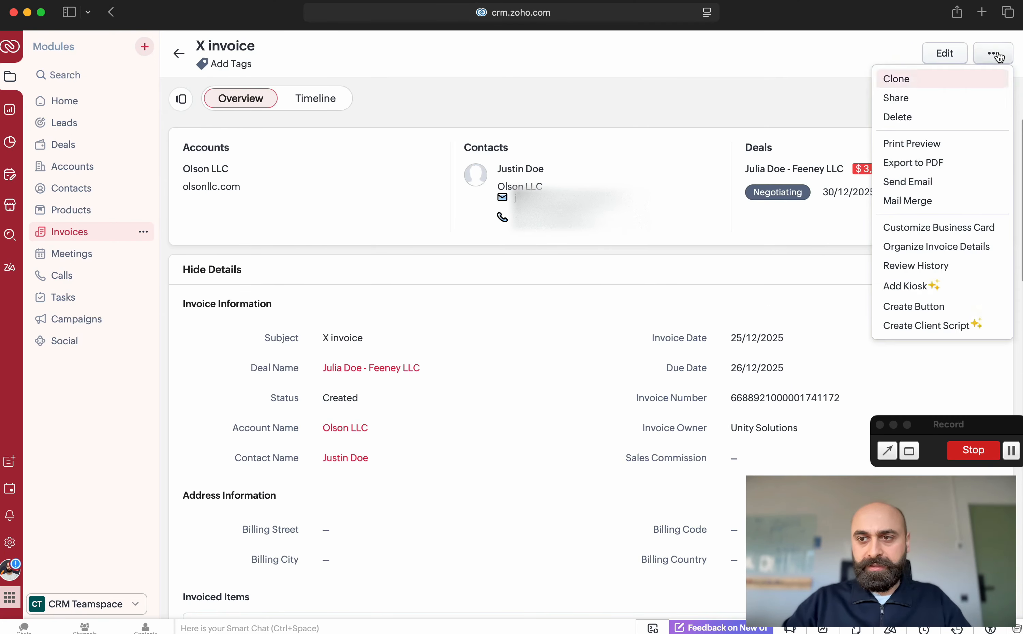
{"action": "left_click", "coordinate": [911, 185]}
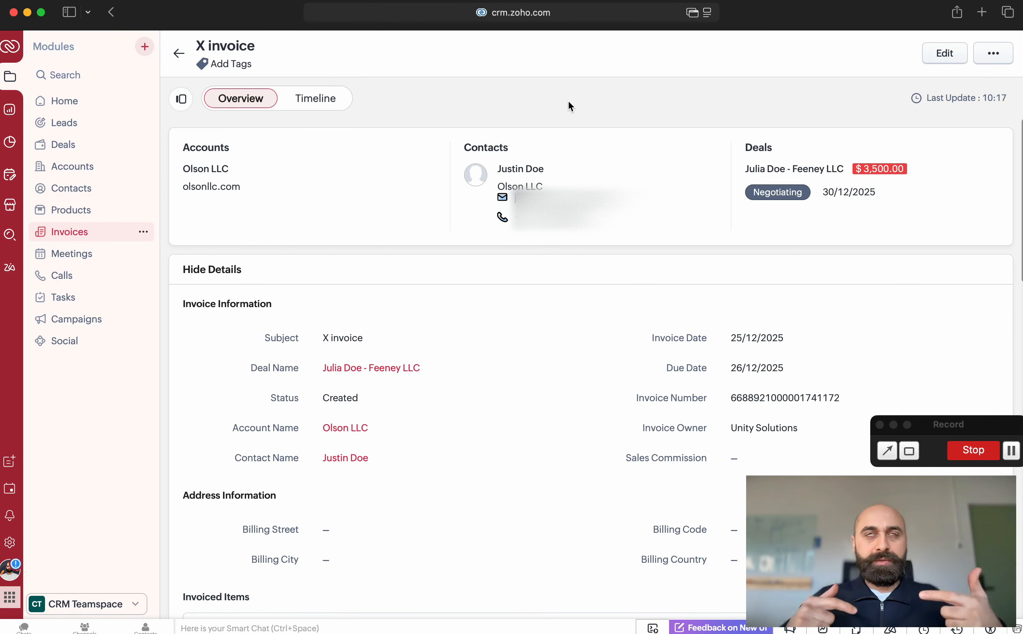
{"action": "left_click", "coordinate": [693, 14]}
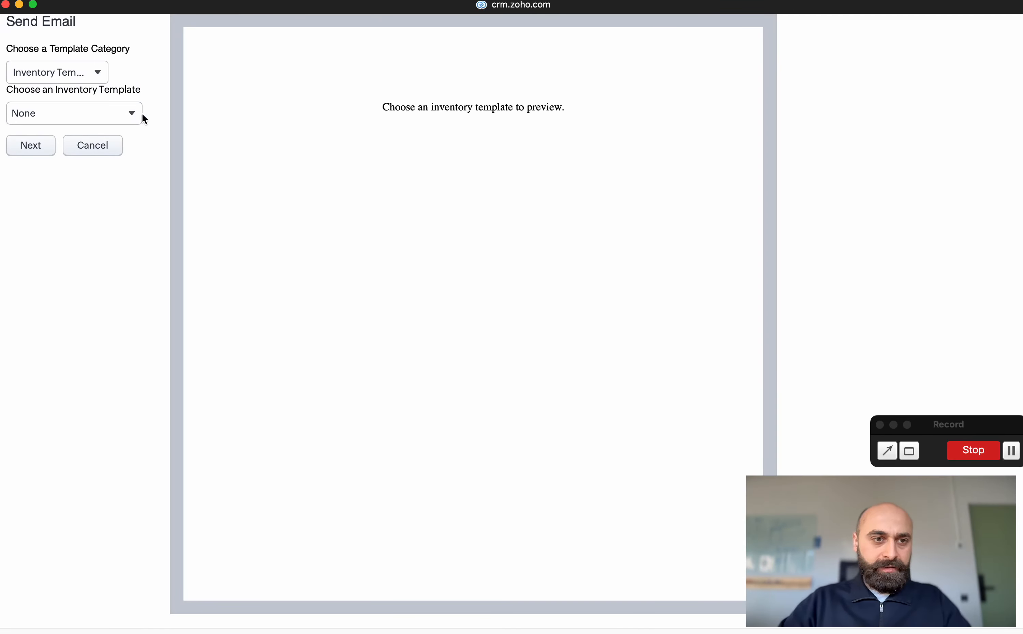
{"action": "left_click", "coordinate": [130, 116]}
{"action": "left_click", "coordinate": [80, 183]}
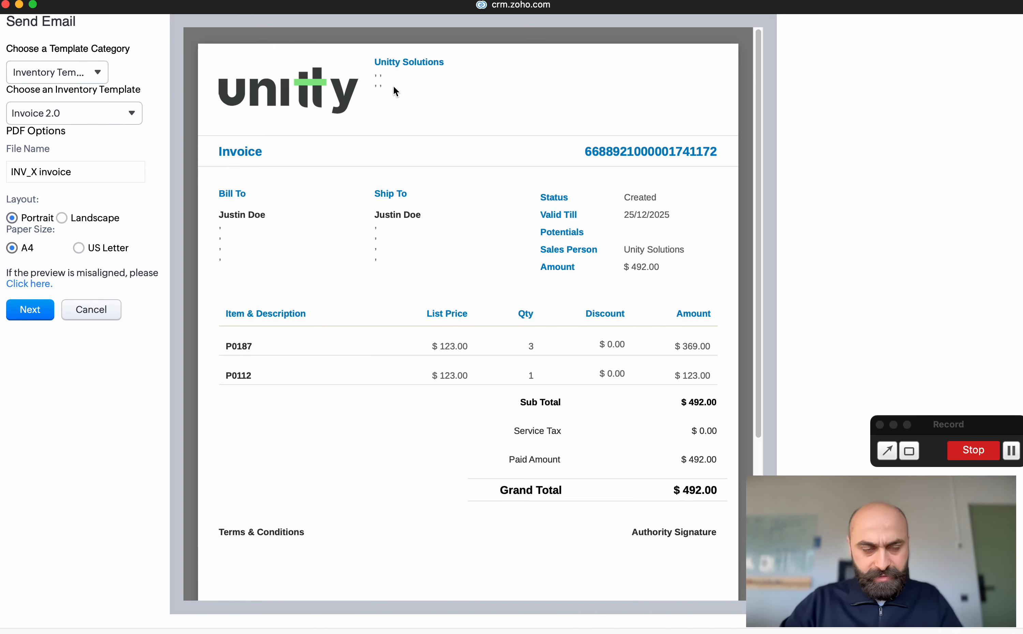
{"action": "scroll", "coordinate": [388, 299], "scroll_direction": "down", "scroll_amount": 5}
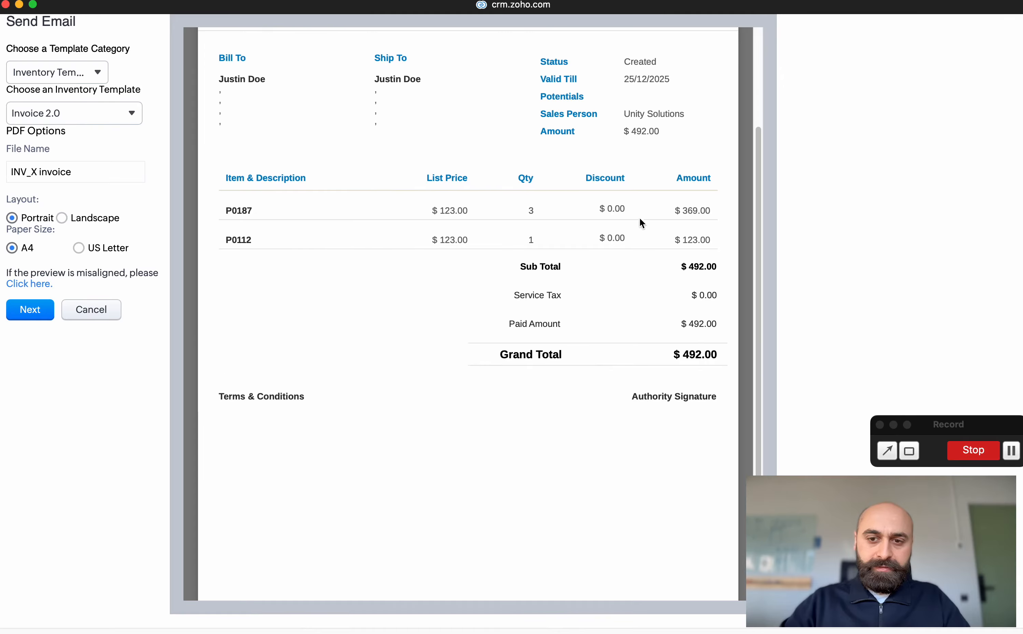
{"action": "left_click", "coordinate": [31, 310]}
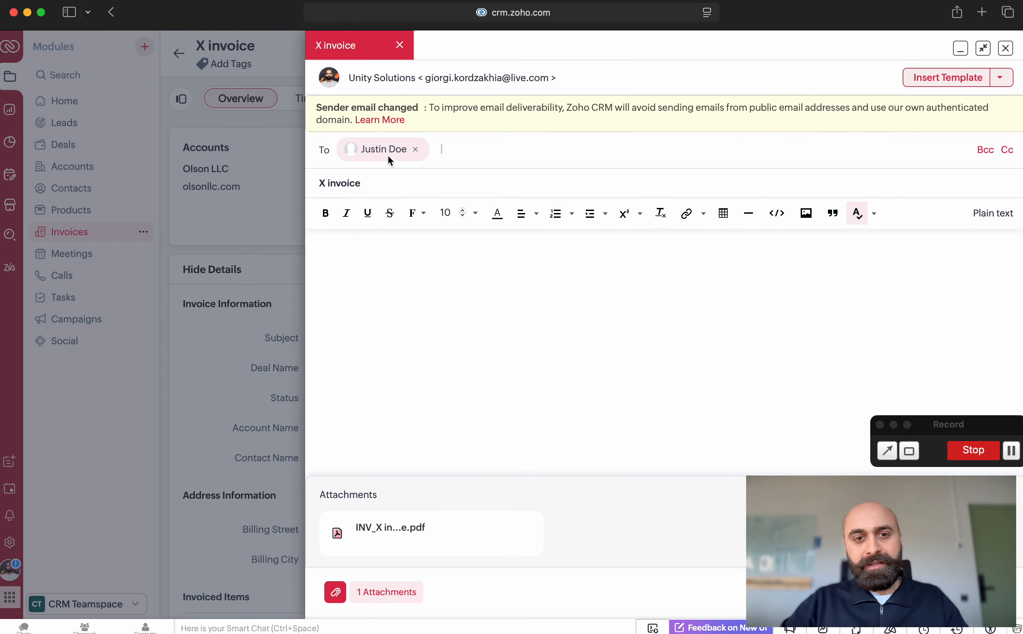
Check the email draft's recipient, PDF attachment and email template selection, and close the draft without sending it.
{"action": "mouse_move", "coordinate": [387, 150]}
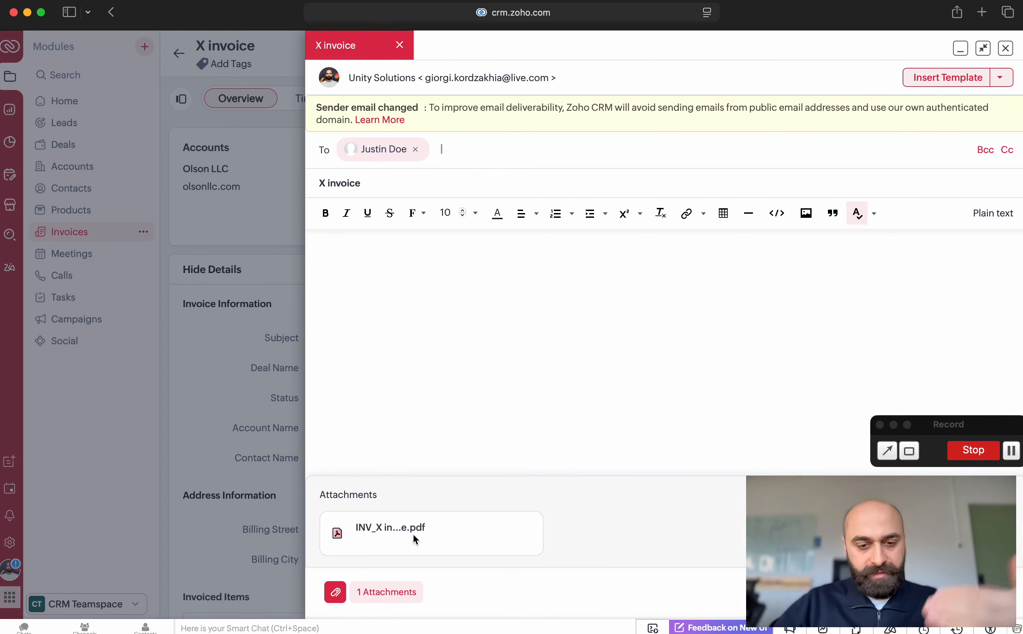
{"action": "left_click", "coordinate": [484, 301]}
{"action": "left_click", "coordinate": [926, 82]}
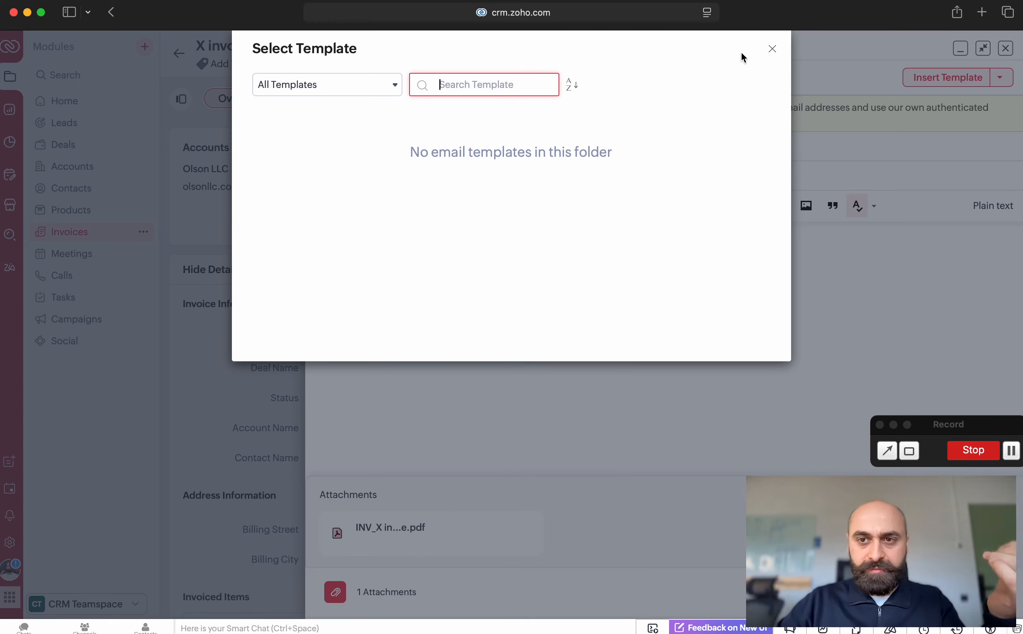
{"action": "left_click", "coordinate": [772, 52]}
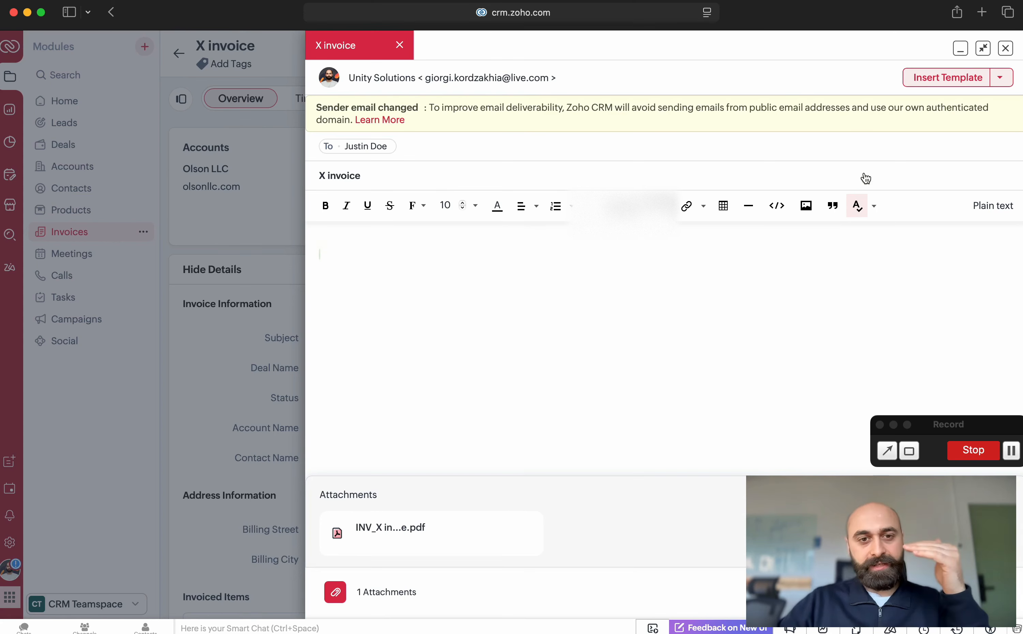
{"action": "left_click", "coordinate": [1006, 48]}
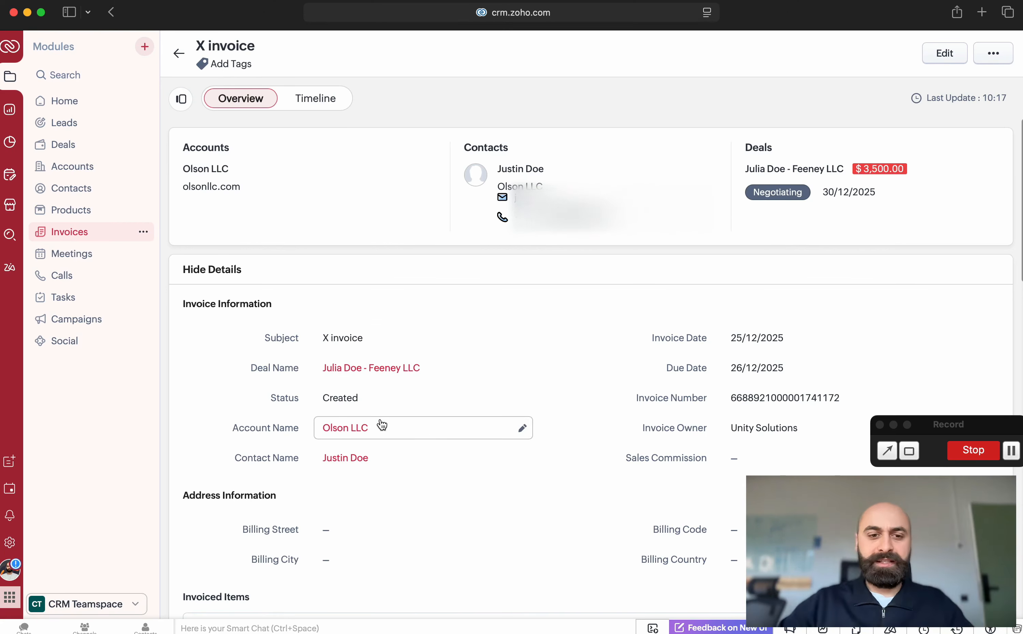
Open the Olson LLC account from the invoice, show its related list, and view its deals and invoices.
{"action": "left_click", "coordinate": [346, 432]}
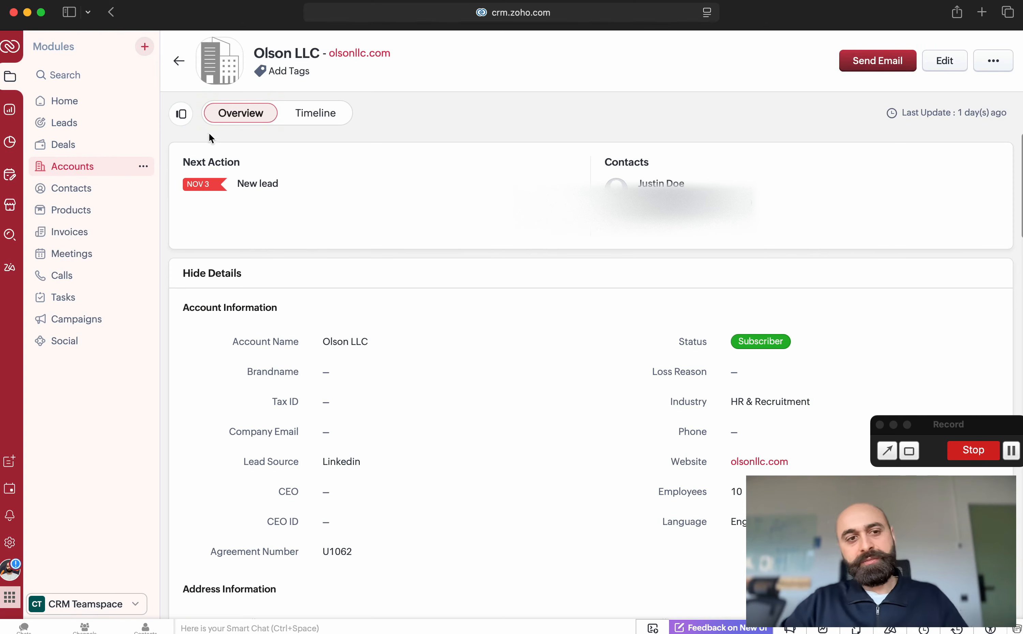
{"action": "left_click", "coordinate": [181, 114]}
{"action": "left_click", "coordinate": [194, 206]}
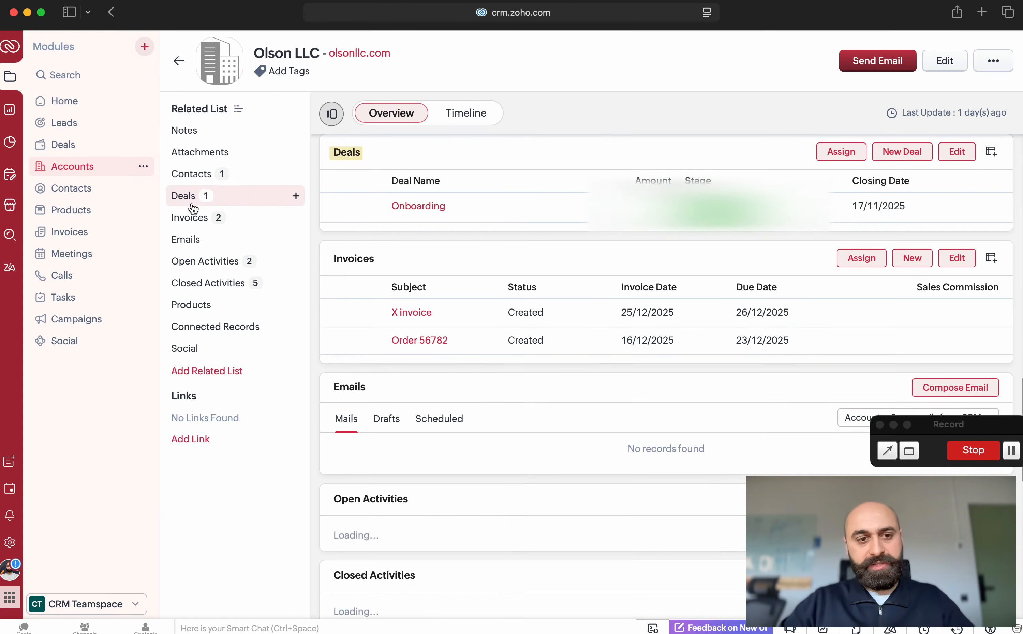
{"action": "left_click", "coordinate": [193, 217]}
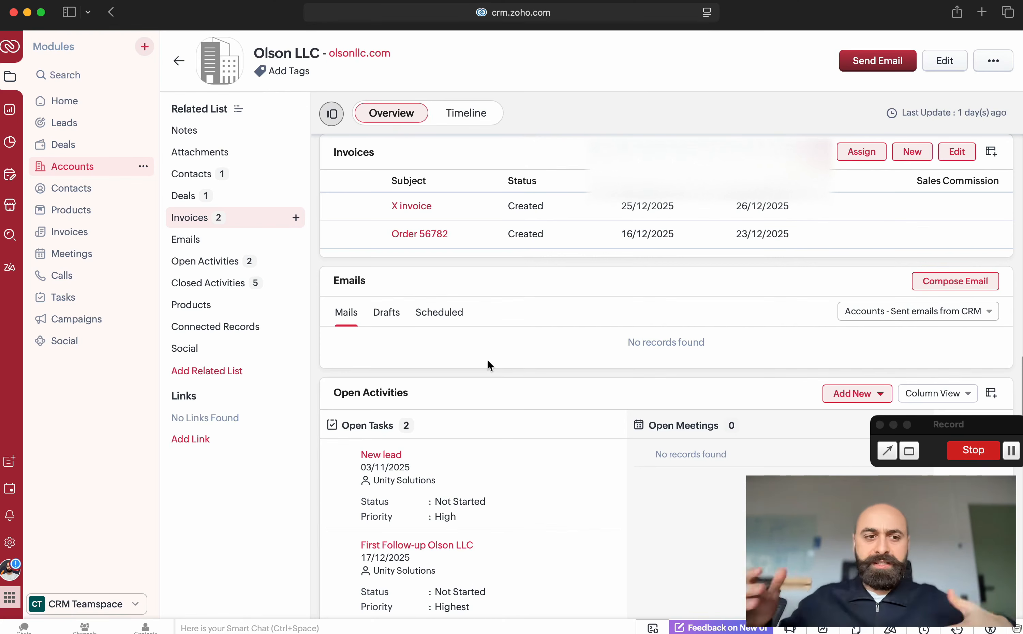
Review the Olson LLC account's information, address, notes and attachments.
{"action": "scroll", "coordinate": [456, 355], "scroll_direction": "up", "scroll_amount": 15}
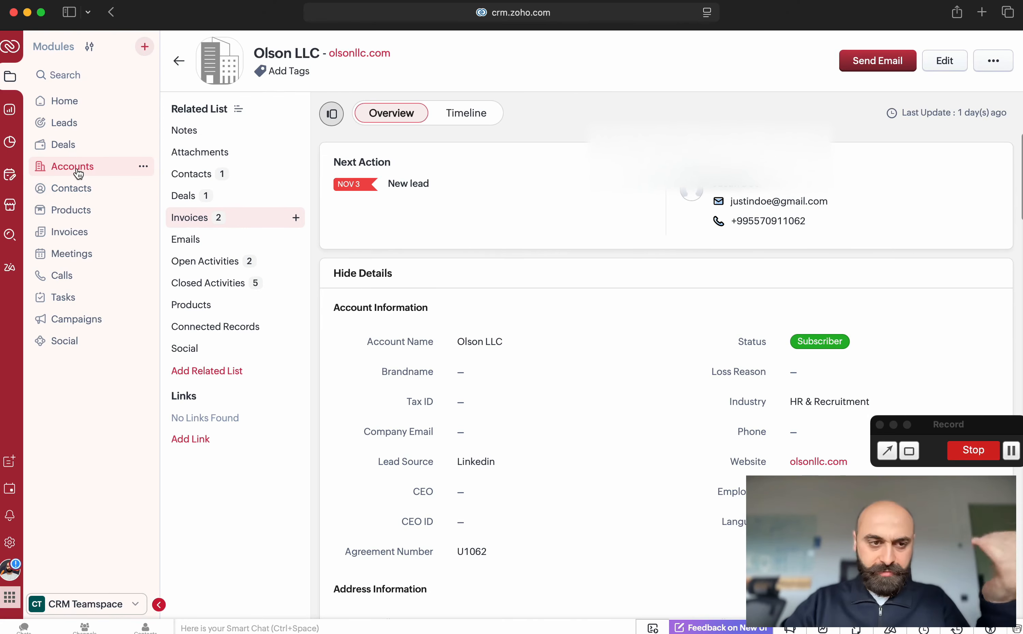
{"action": "scroll", "coordinate": [493, 330], "scroll_direction": "down", "scroll_amount": 10}
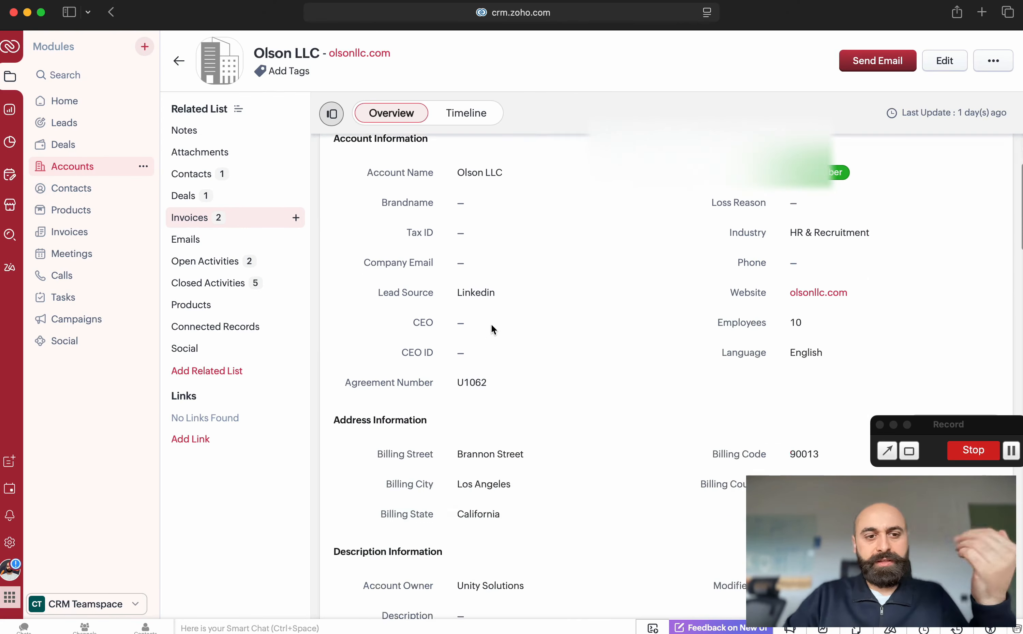
{"action": "scroll", "coordinate": [493, 330], "scroll_direction": "up", "scroll_amount": 10}
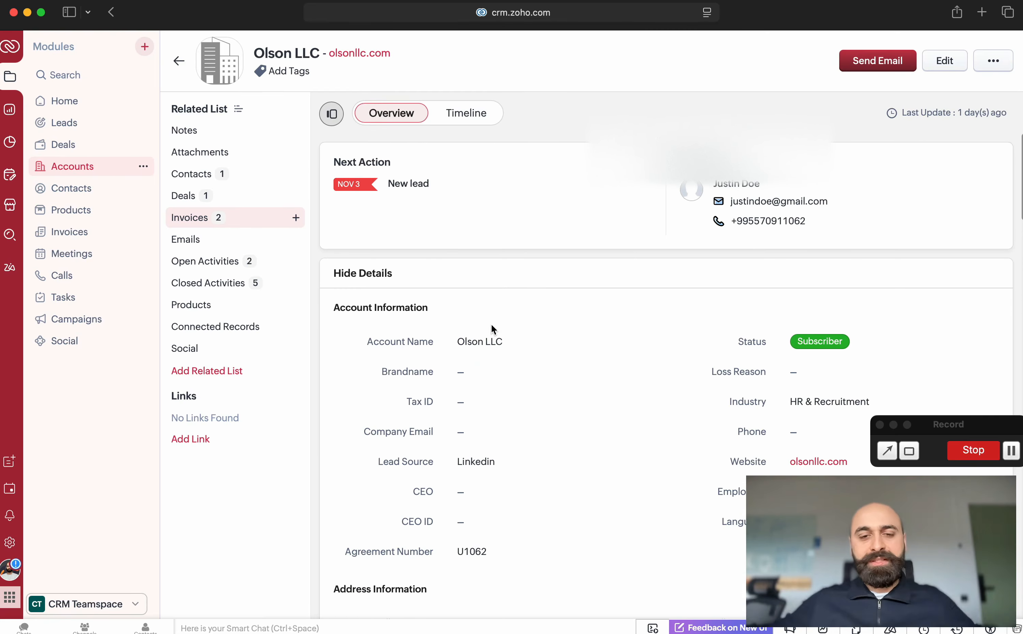
{"action": "scroll", "coordinate": [494, 329], "scroll_direction": "down", "scroll_amount": 15}
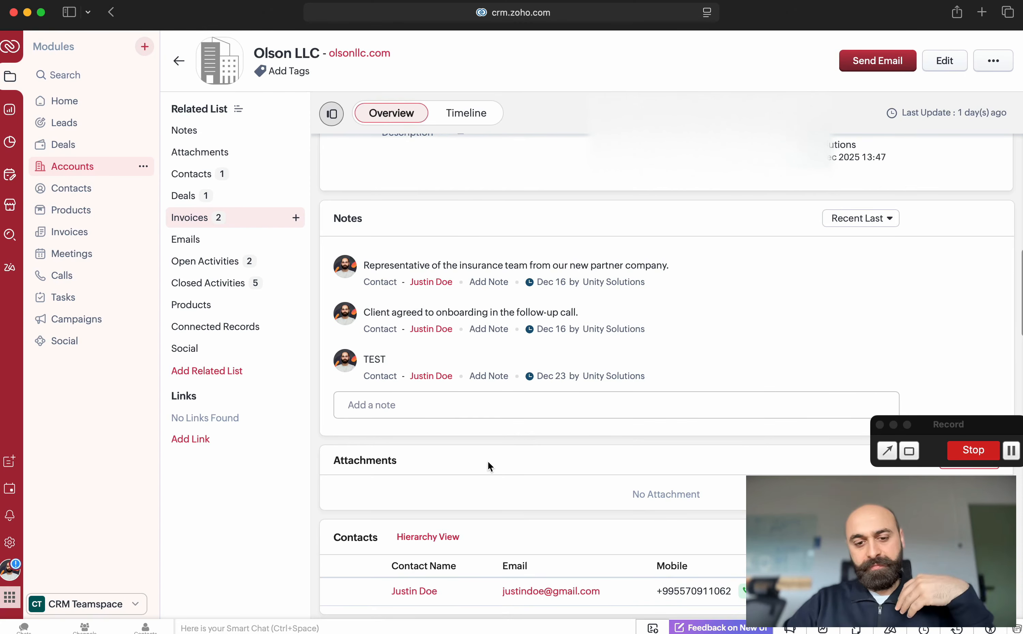
{"action": "scroll", "coordinate": [489, 466], "scroll_direction": "down", "scroll_amount": 8}
{"action": "scroll", "coordinate": [487, 435], "scroll_direction": "up", "scroll_amount": 15}
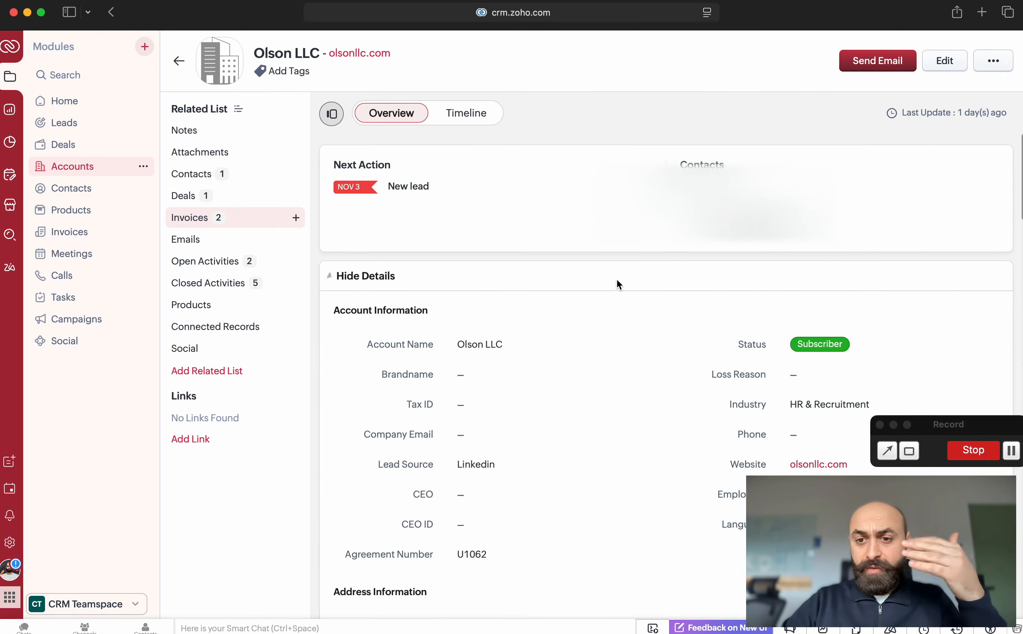
Examine the account's related contacts, emails and open activities, including the source options for the email list.
{"action": "left_click", "coordinate": [201, 178]}
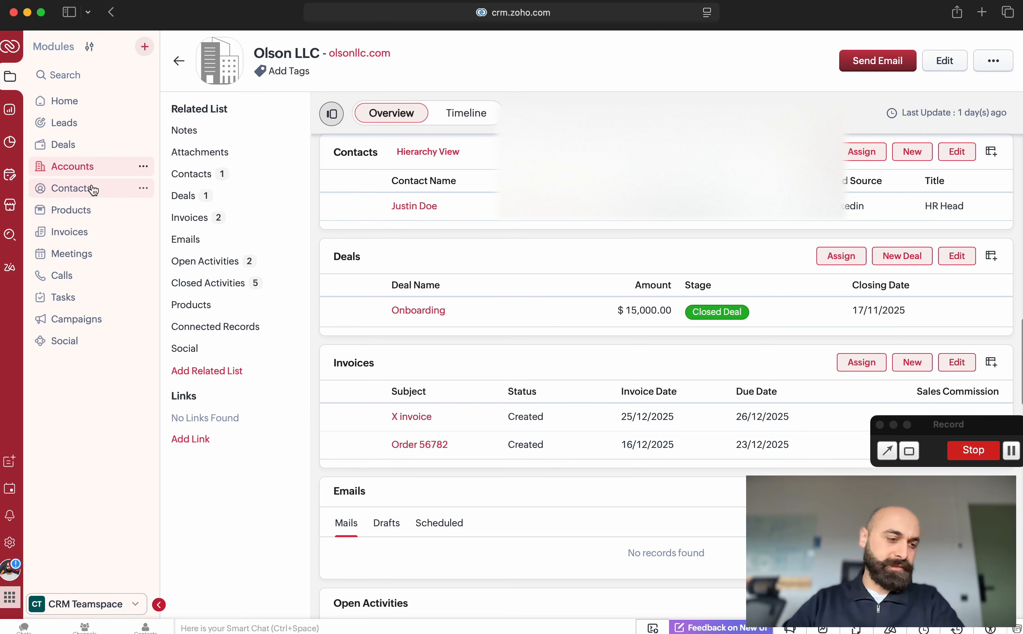
{"action": "scroll", "coordinate": [549, 377], "scroll_direction": "down", "scroll_amount": 10}
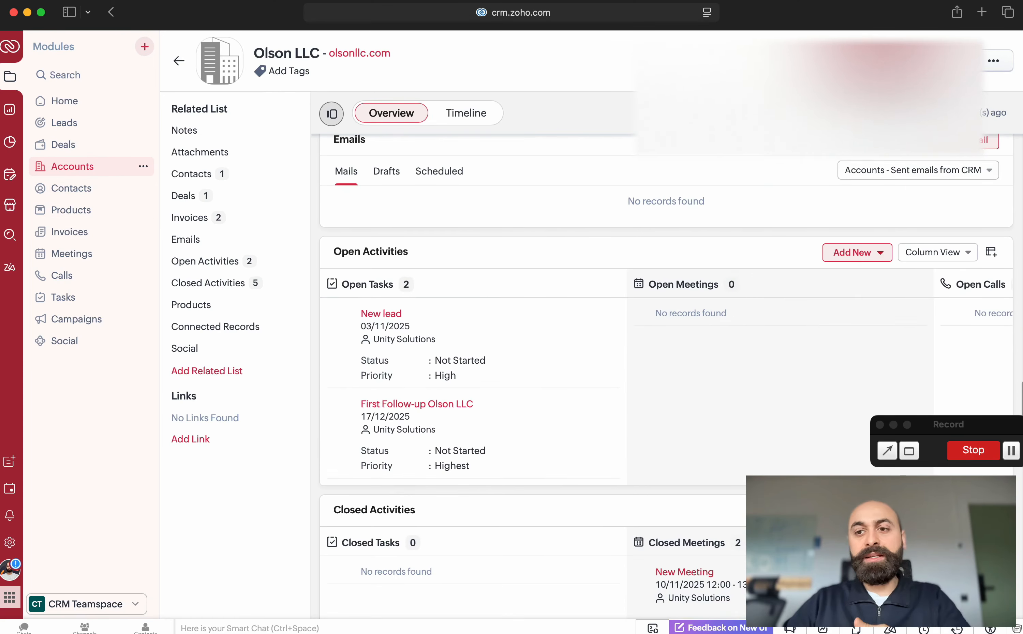
{"action": "left_click", "coordinate": [941, 173]}
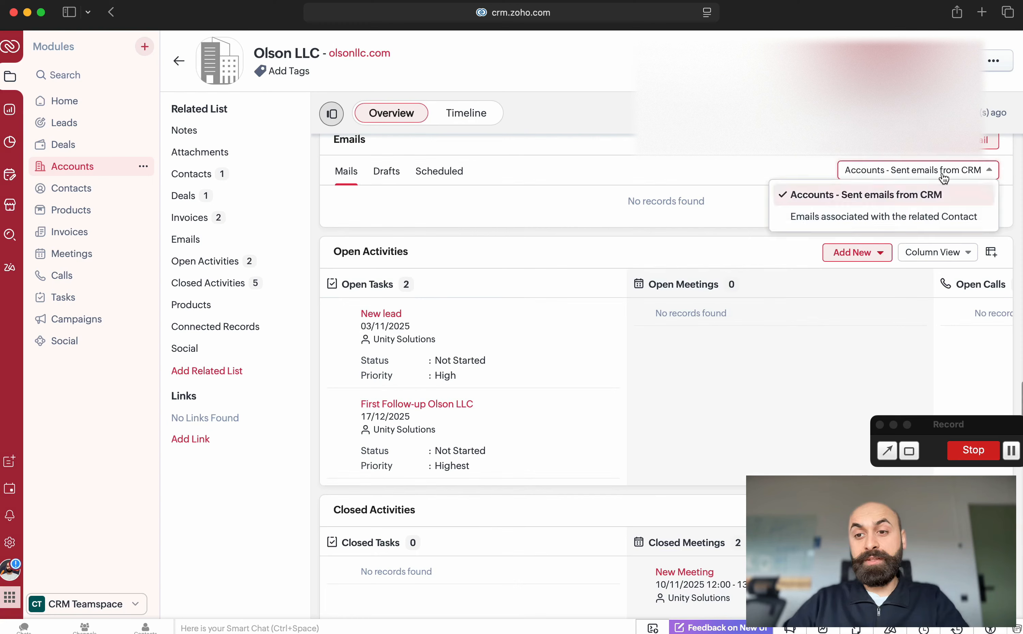
{"action": "left_click", "coordinate": [657, 214]}
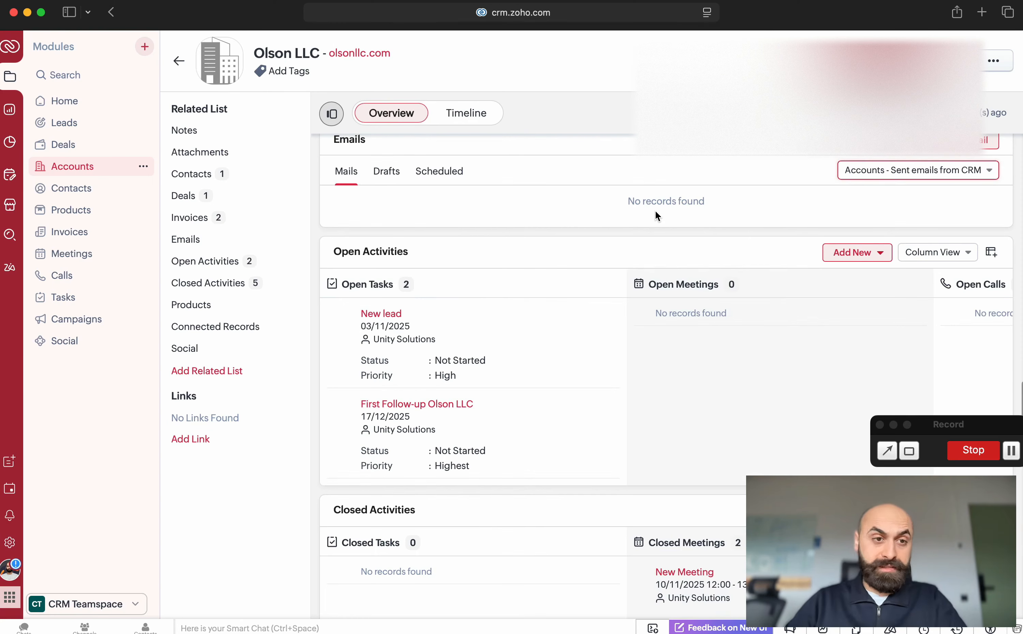
{"action": "scroll", "coordinate": [655, 210], "scroll_direction": "up", "scroll_amount": 10}
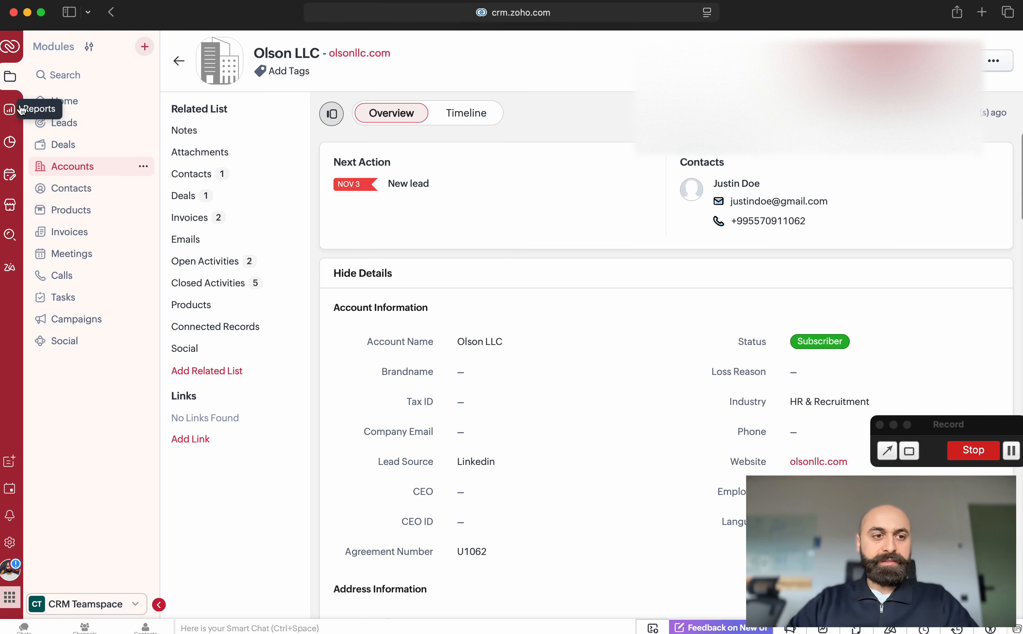
View the Social module's conversations and messages, and open the direct message's reply window without replying.
{"action": "left_click", "coordinate": [66, 342]}
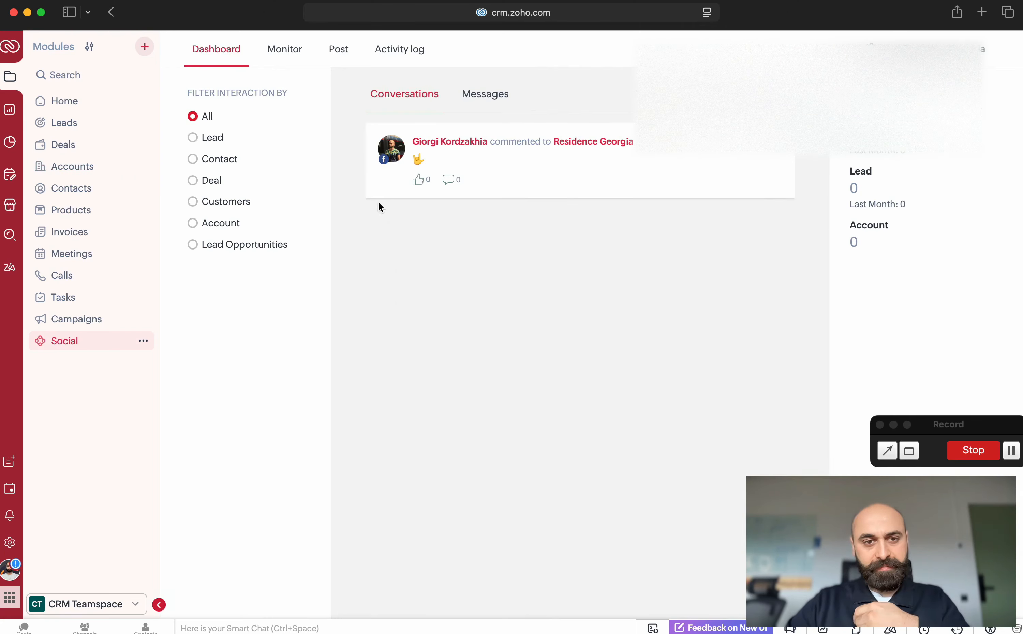
{"action": "left_click", "coordinate": [483, 95]}
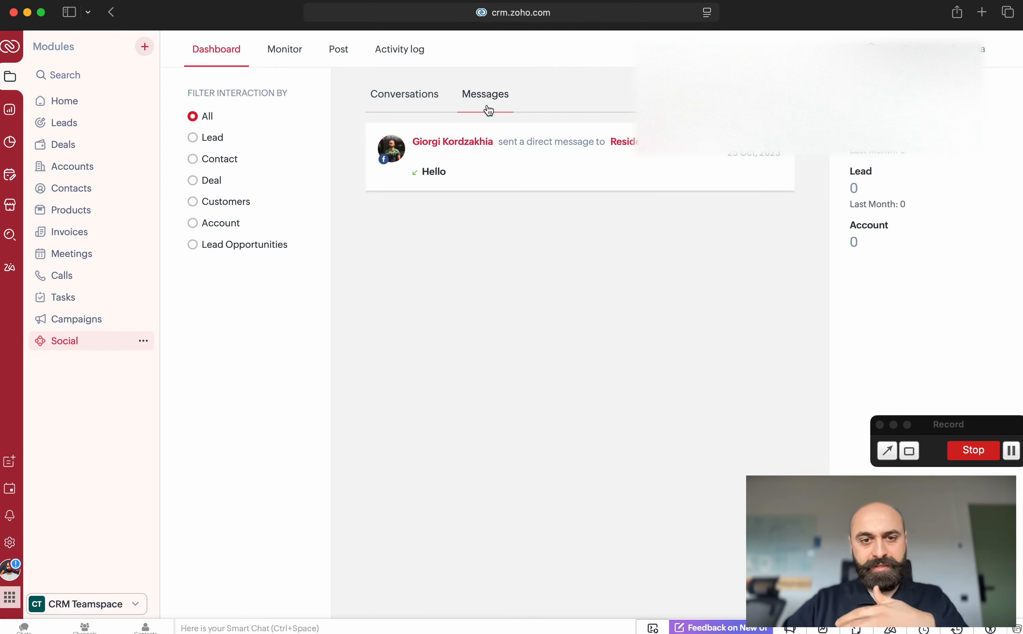
{"action": "left_click", "coordinate": [503, 165]}
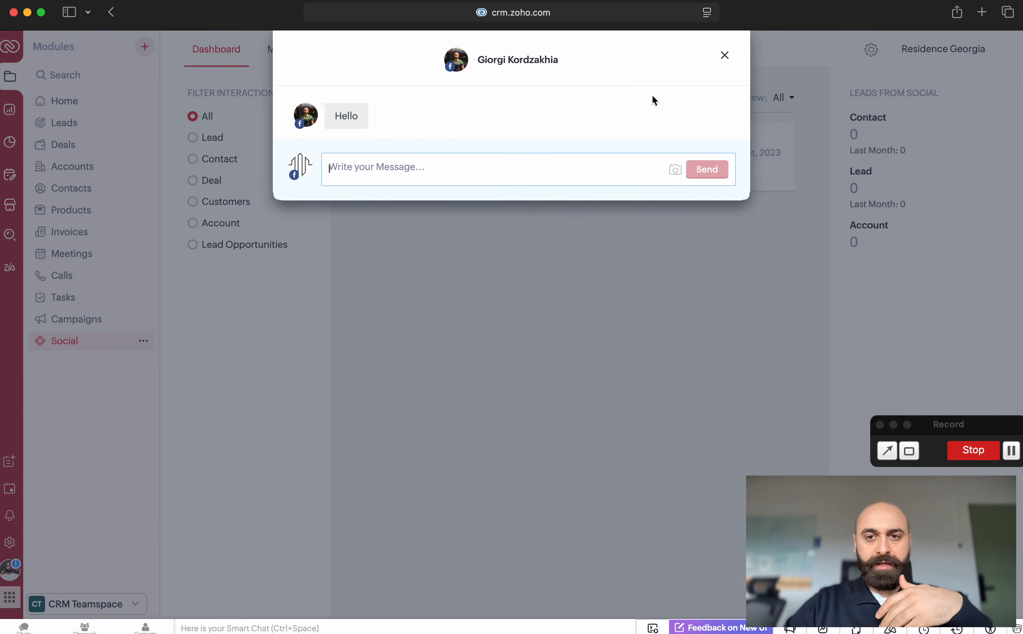
{"action": "left_click", "coordinate": [725, 56]}
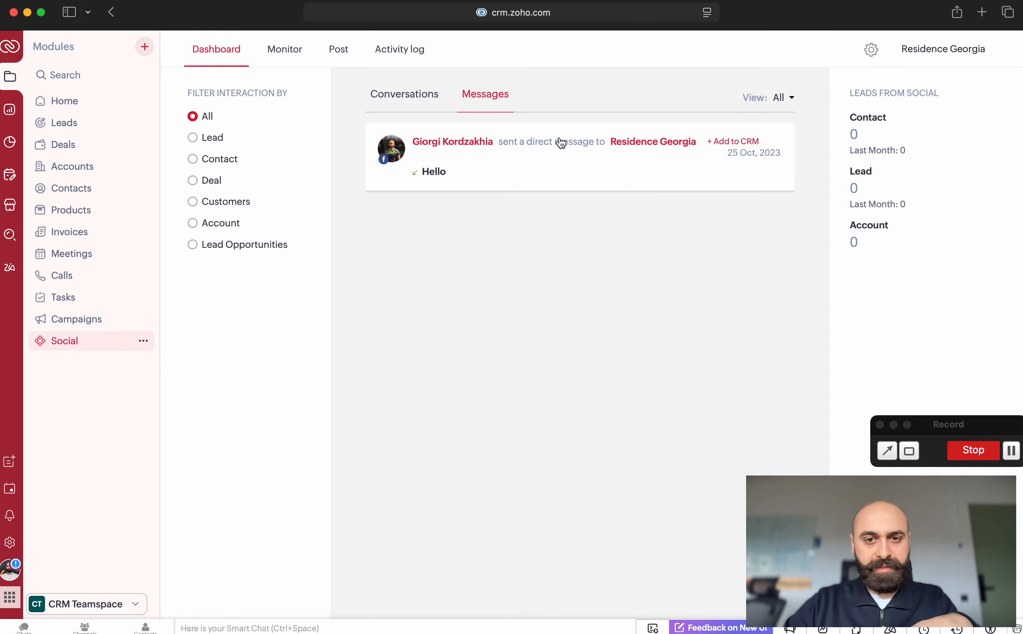
{"action": "left_click", "coordinate": [561, 141]}
{"action": "left_click", "coordinate": [725, 55]}
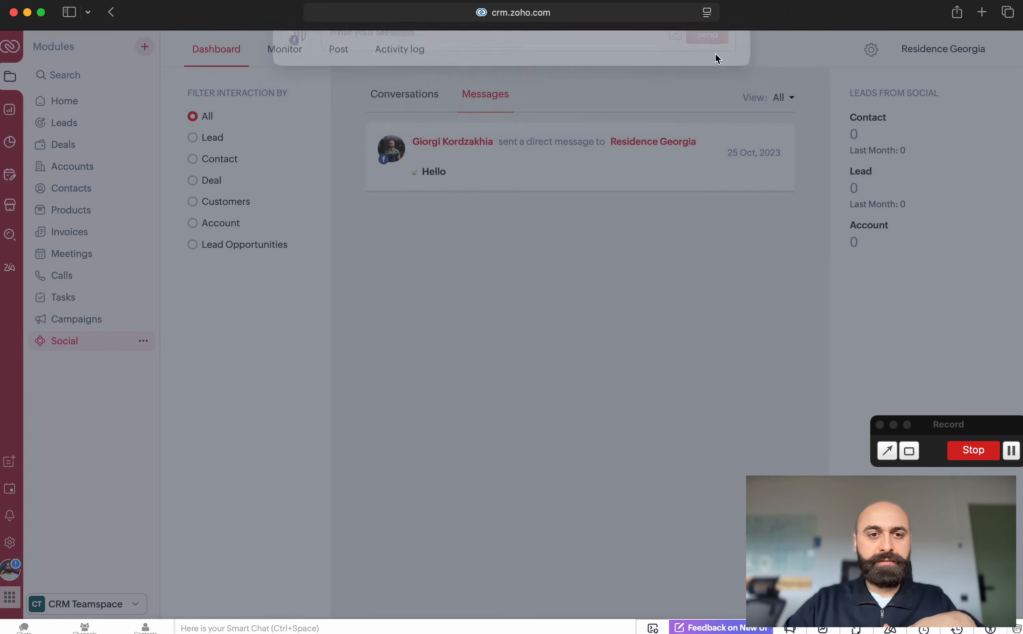
Look at the Social module's Monitor page and return to its Dashboard messages.
{"action": "left_click", "coordinate": [279, 49]}
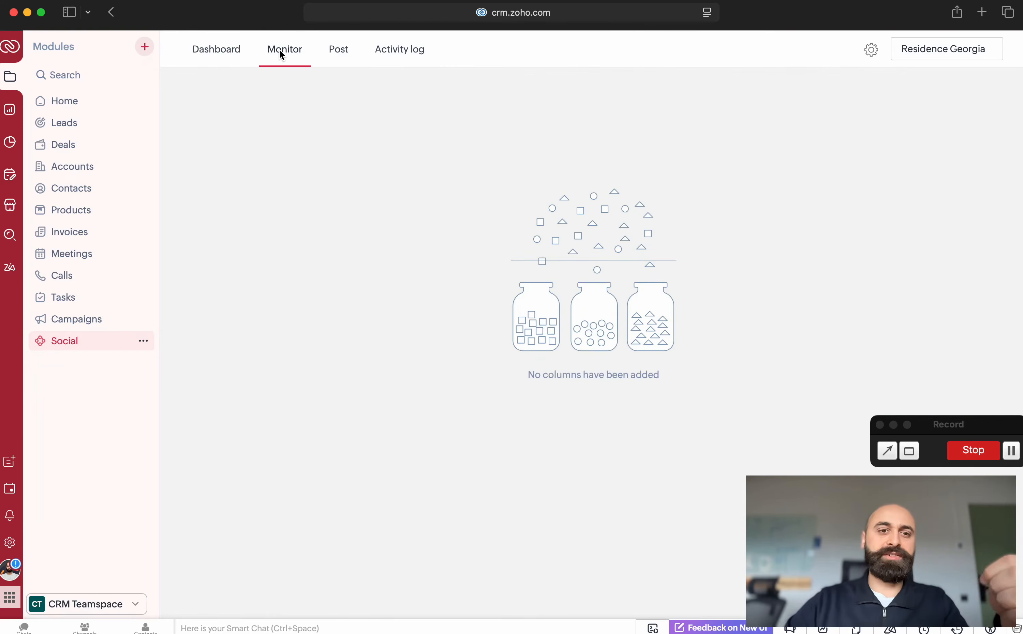
{"action": "left_click", "coordinate": [210, 63]}
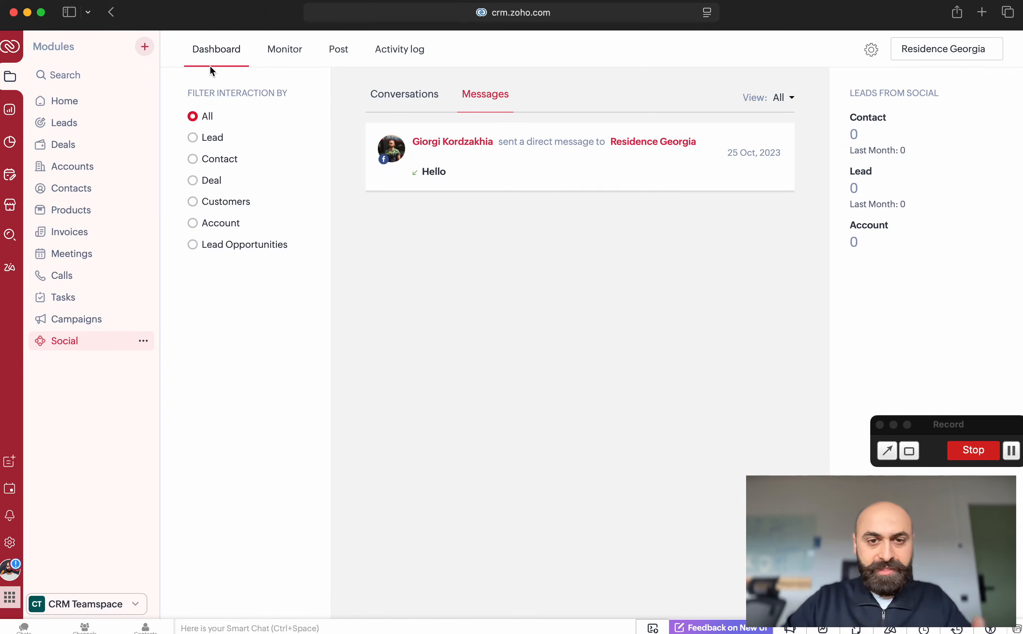
{"action": "mouse_move", "coordinate": [451, 164]}
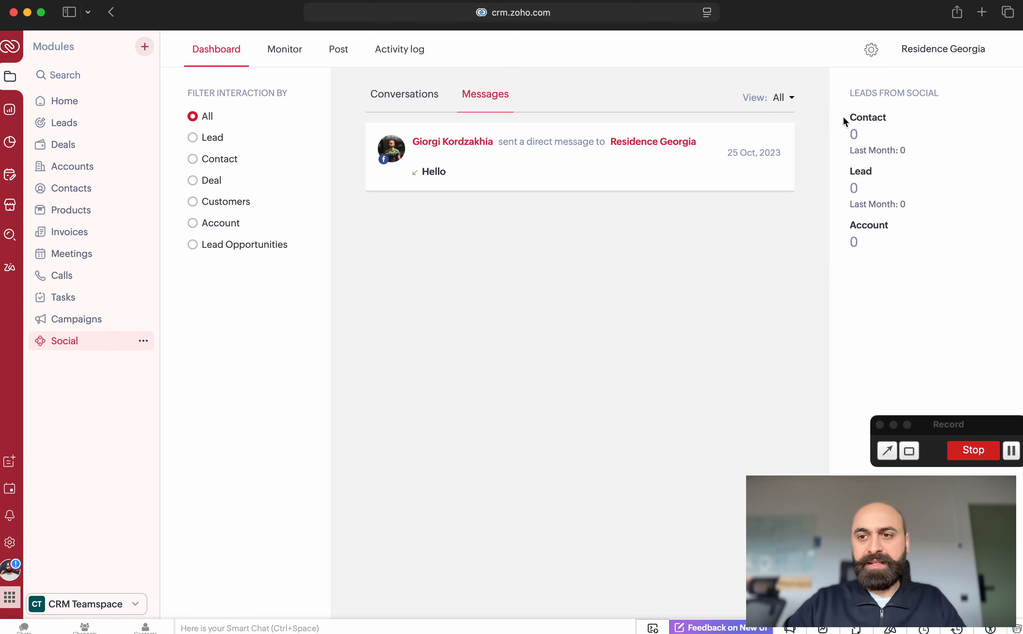
Open the Social settings and inspect the Facebook messages rule under Automate Lead Generation without changing it.
{"action": "left_click", "coordinate": [872, 51]}
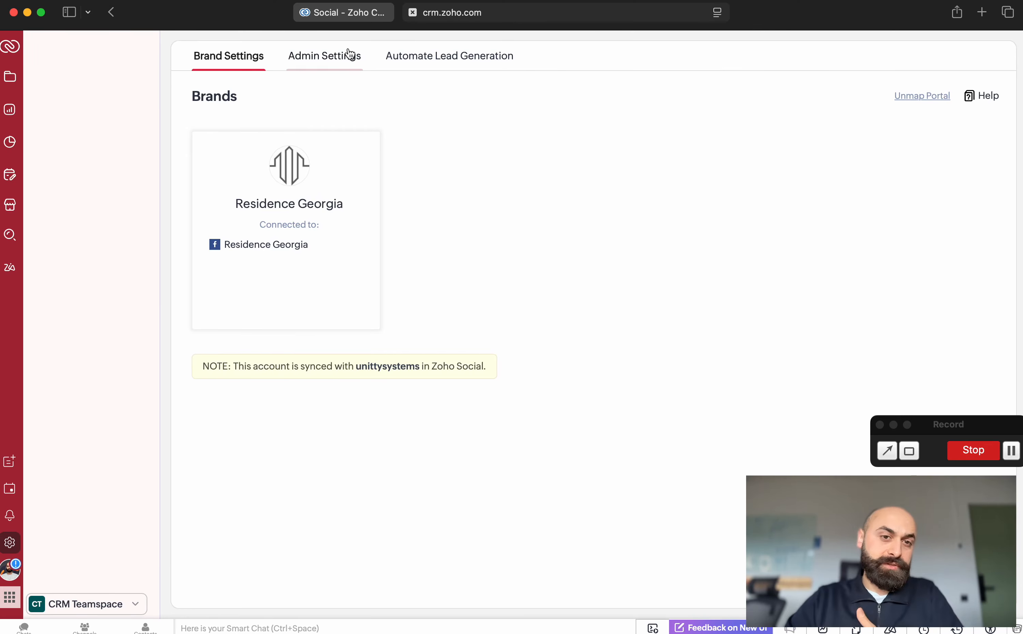
{"action": "left_click", "coordinate": [421, 56]}
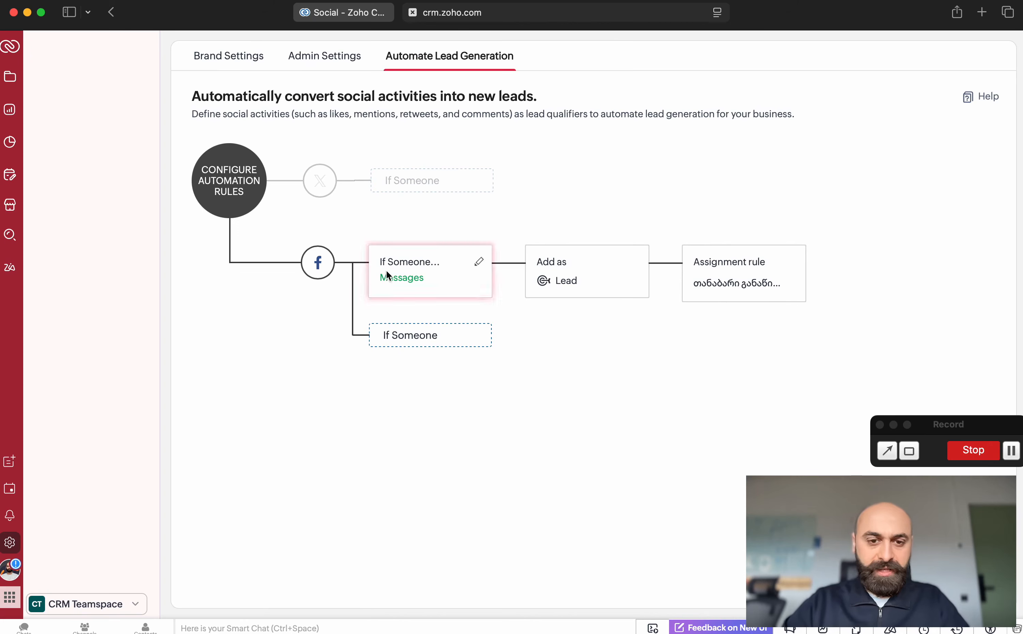
{"action": "left_click", "coordinate": [477, 265]}
{"action": "left_click", "coordinate": [466, 375]}
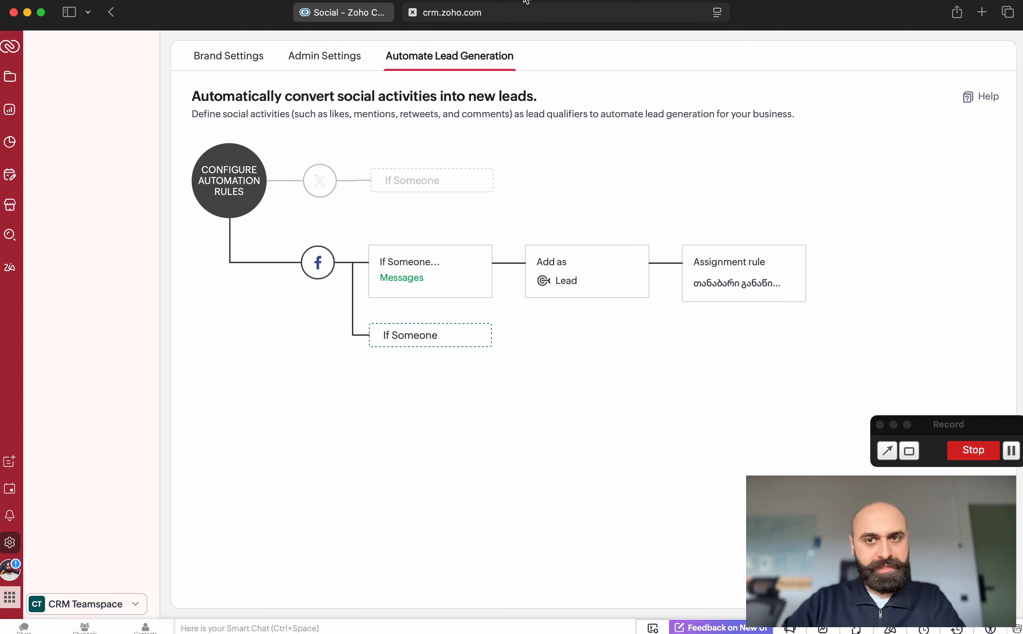
Open social.zoho.com in a new browser tab.
{"action": "left_click", "coordinate": [983, 18]}
{"action": "type", "text": "socia"}
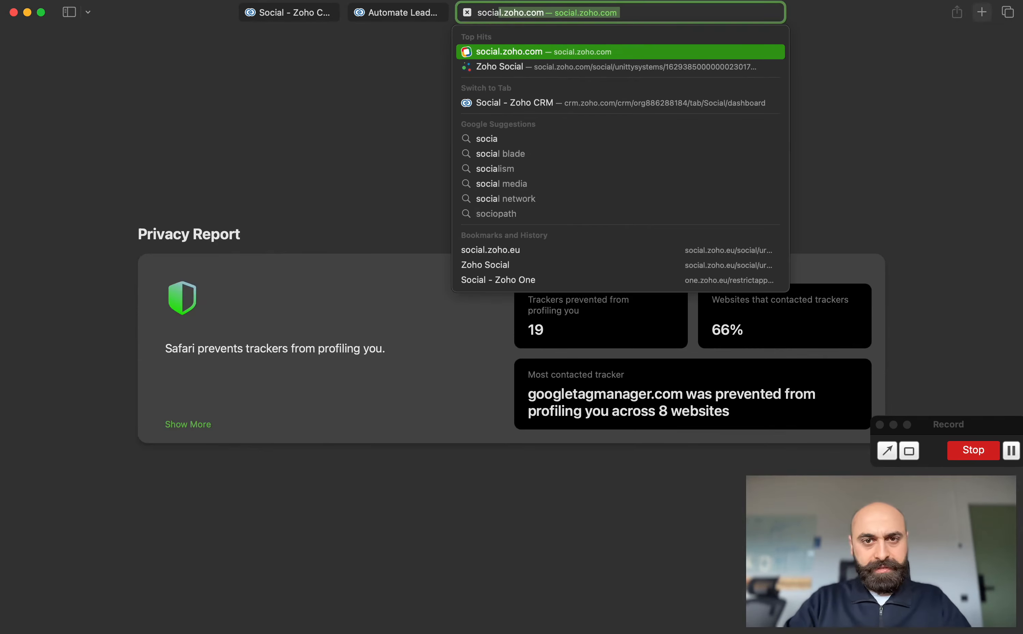
{"action": "type", "text": "l"}
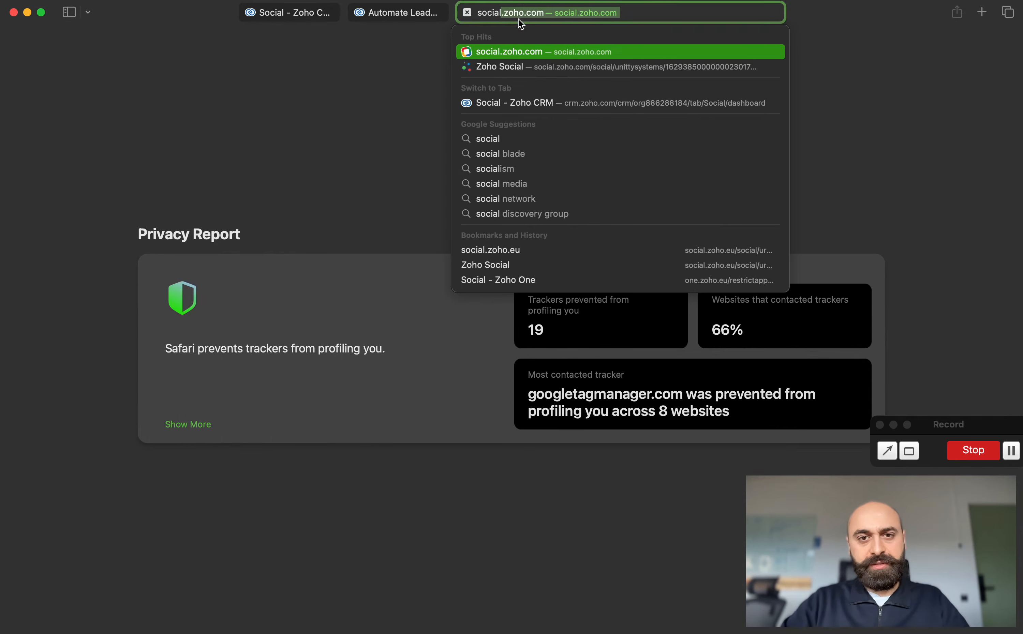
{"action": "type", "text": "\\"}
{"action": "key", "text": "BackSpace"}
{"action": "type", "text": ".z"}
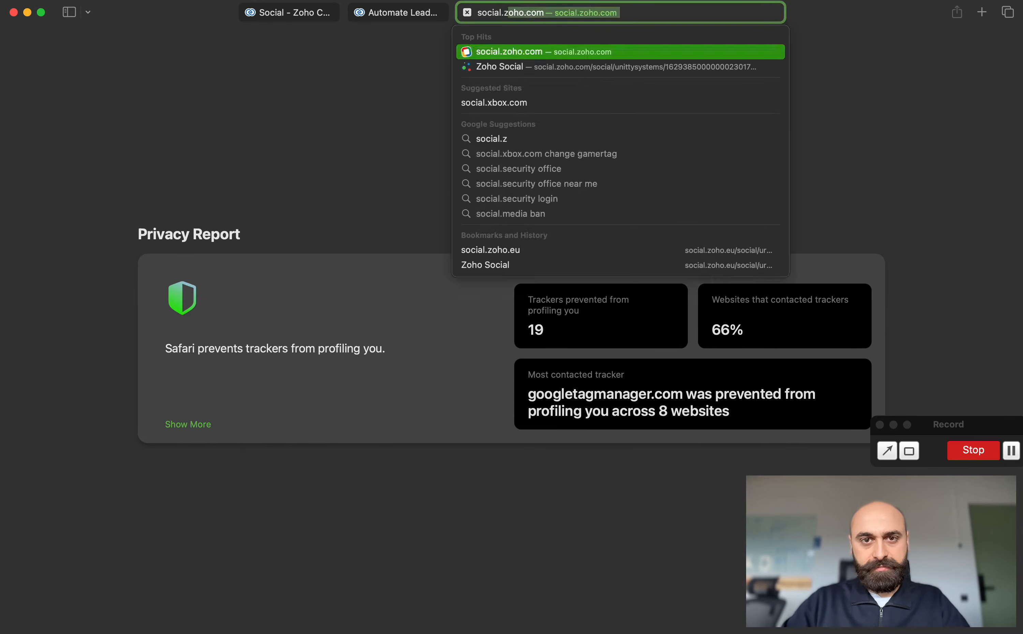
{"action": "key", "text": "Return"}
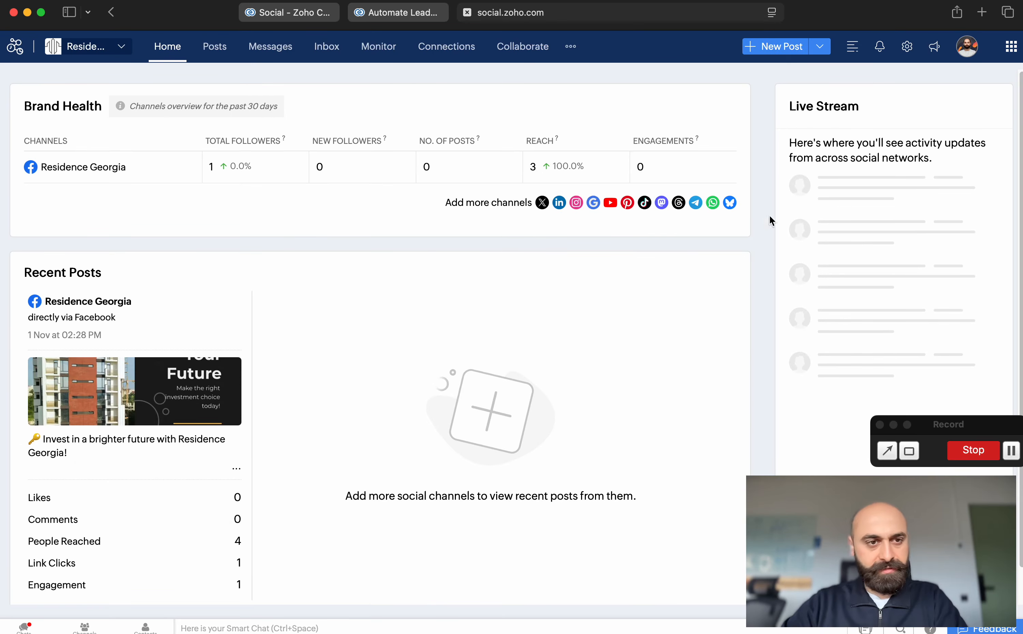
Look through Zoho Social's Inbox, Messages and Home pages, and view a new post's publishing options without creating it.
{"action": "left_click", "coordinate": [325, 49]}
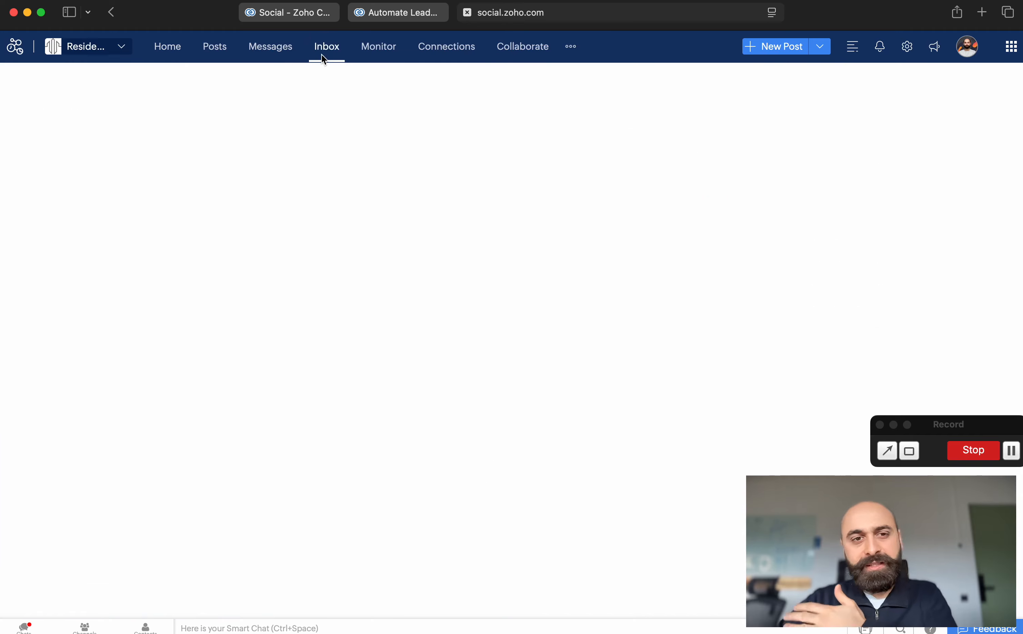
{"action": "left_click", "coordinate": [274, 47]}
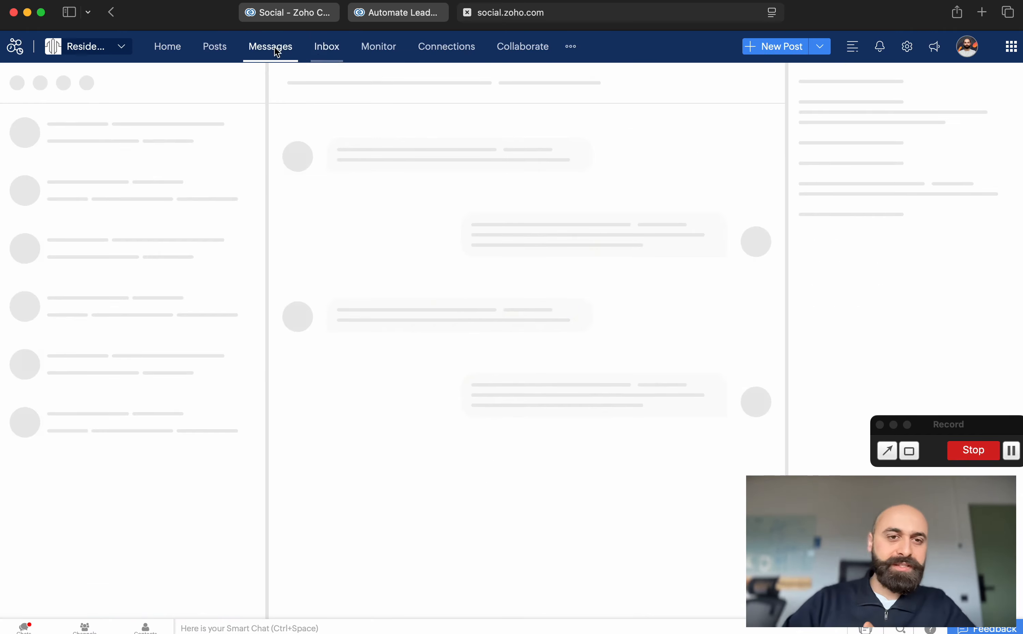
{"action": "left_click", "coordinate": [163, 50]}
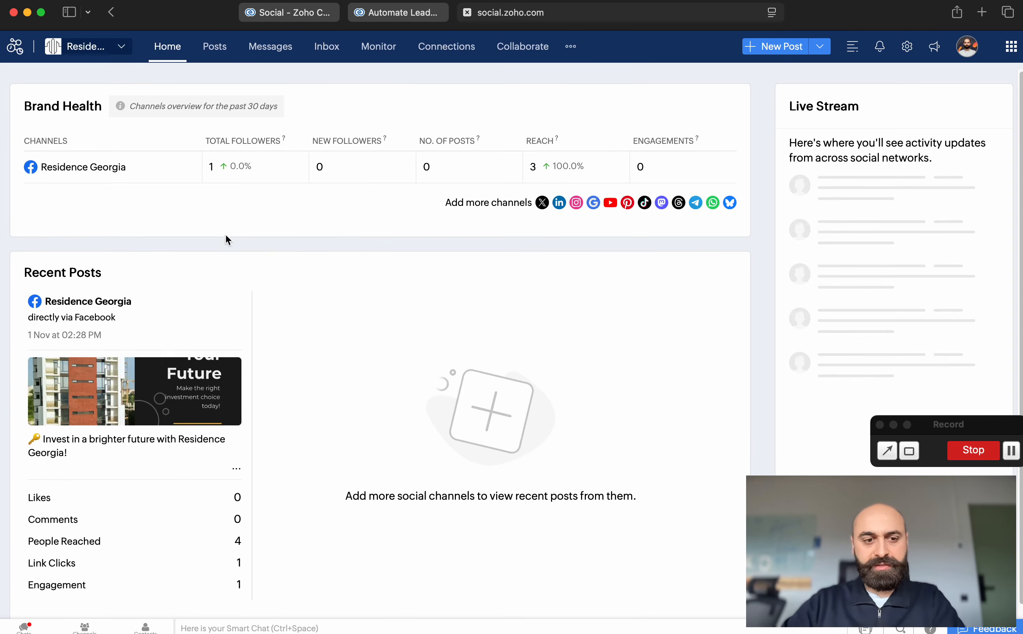
{"action": "left_click", "coordinate": [772, 48]}
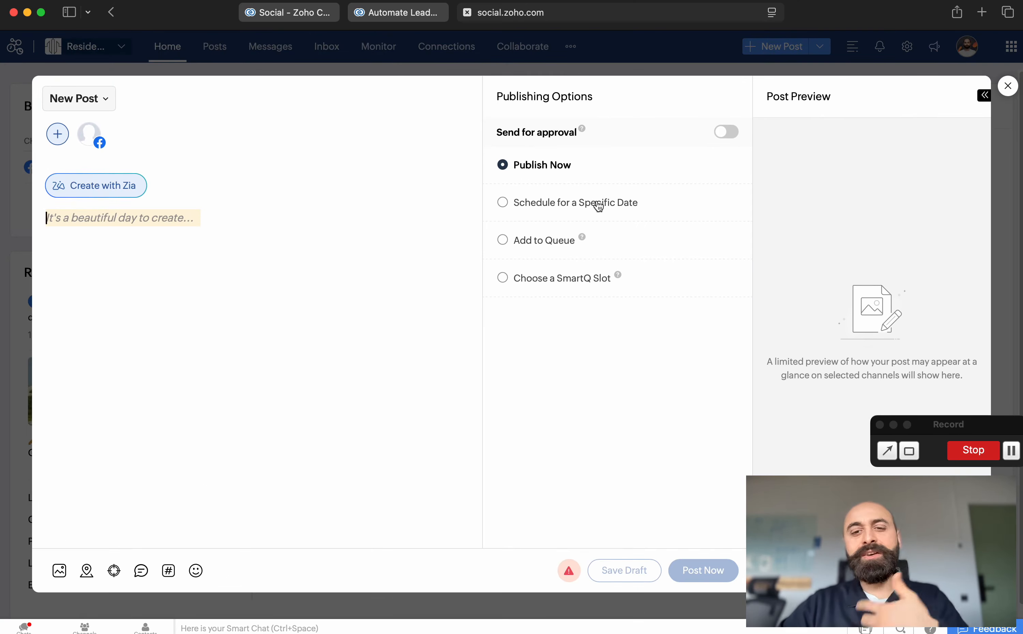
{"action": "left_click", "coordinate": [1009, 86]}
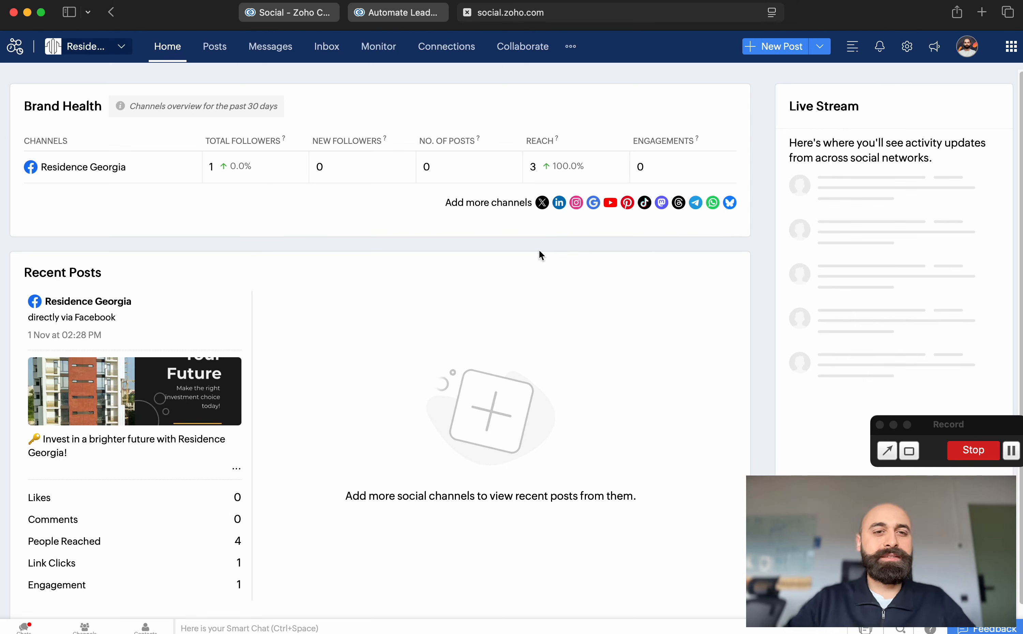
Switch back to Zoho CRM in the browser and open the Home dashboard.
{"action": "left_click", "coordinate": [294, 13]}
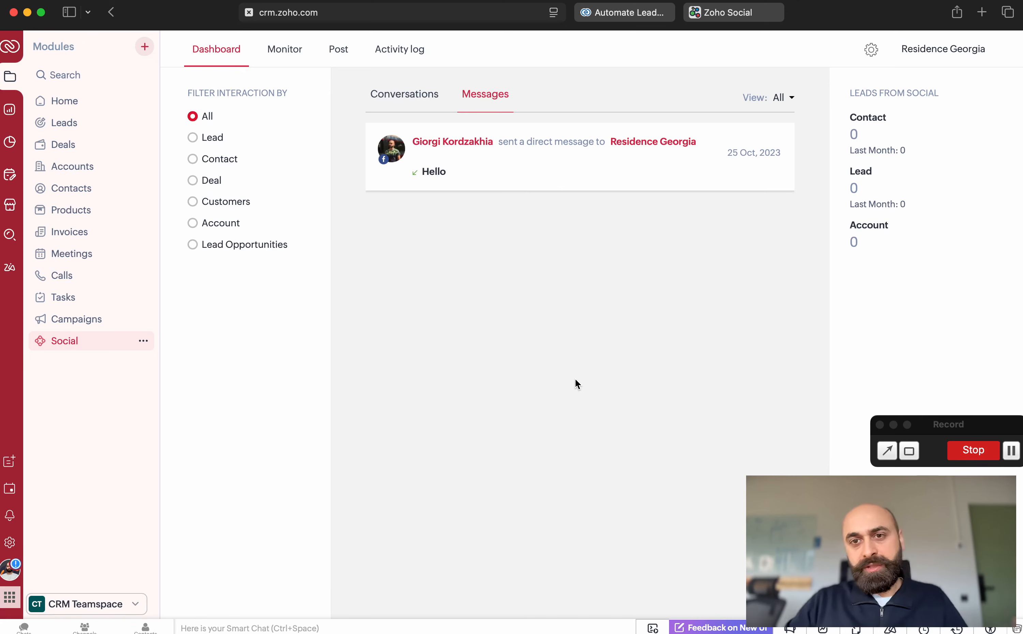
{"action": "left_click", "coordinate": [70, 101]}
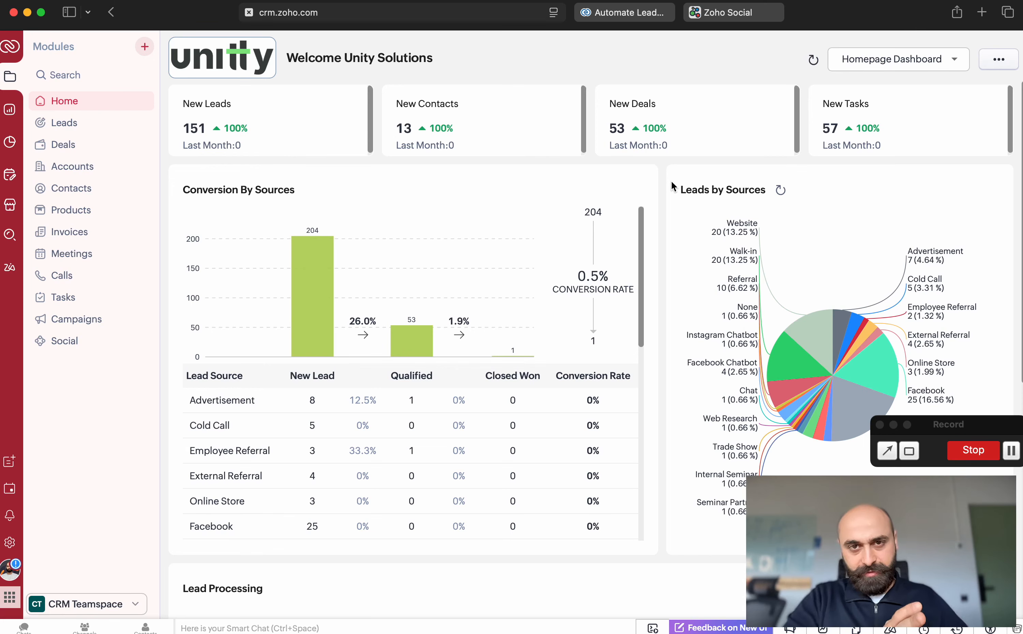
{"action": "left_click", "coordinate": [1012, 452]}
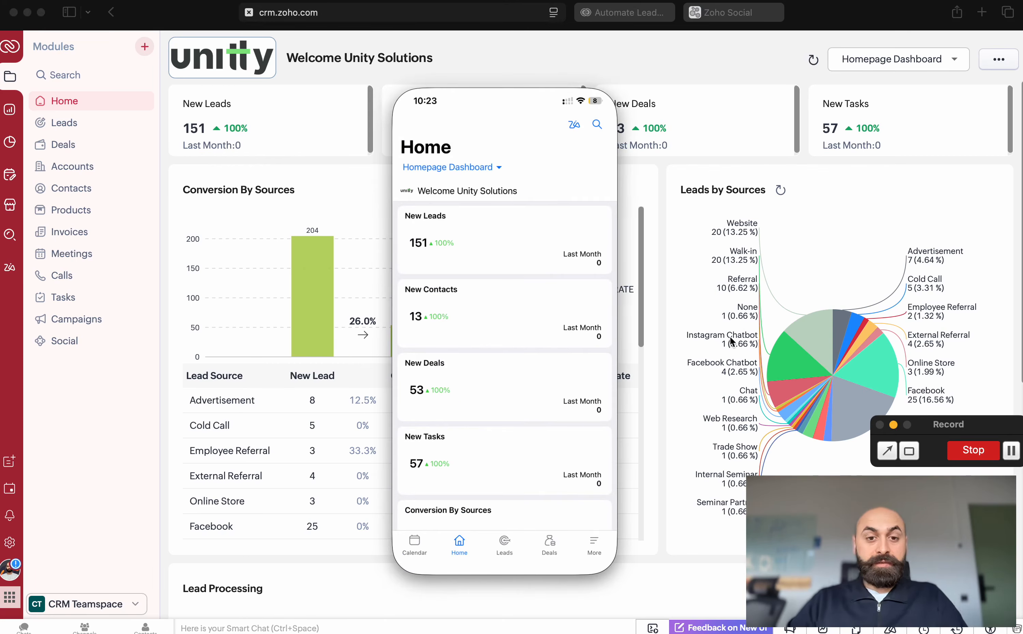
Review the mobile CRM app's Homepage Dashboard down to Deals By Stages, including the New Tasks component's detail.
{"action": "left_click_drag", "start_coordinate": [437, 67], "coordinate": [533, 59]}
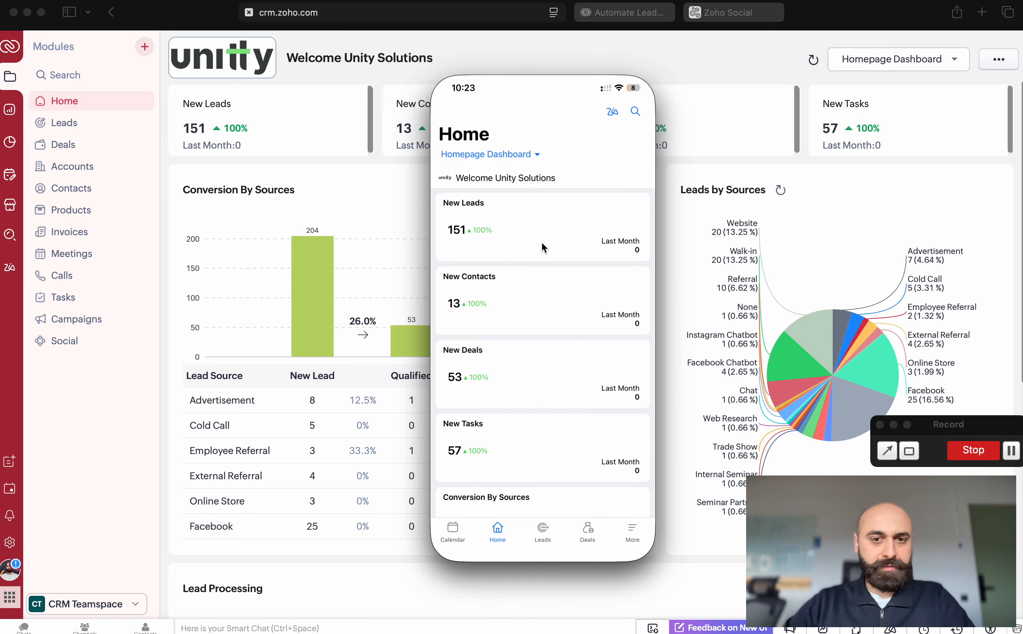
{"action": "scroll", "coordinate": [548, 270], "scroll_direction": "down", "scroll_amount": 10}
{"action": "scroll", "coordinate": [549, 272], "scroll_direction": "down", "scroll_amount": 10}
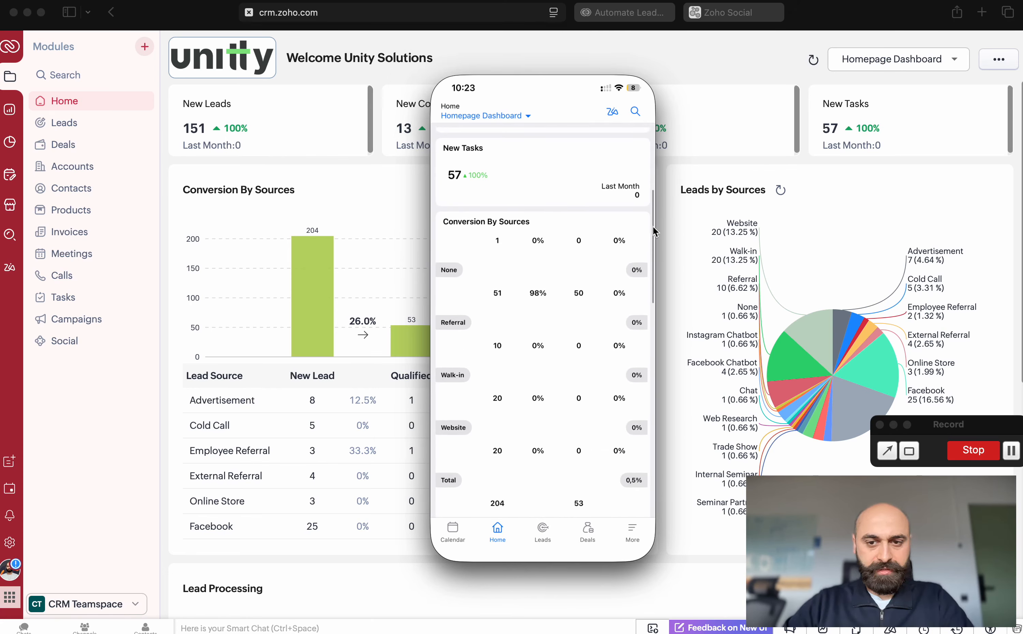
{"action": "left_click", "coordinate": [644, 202]}
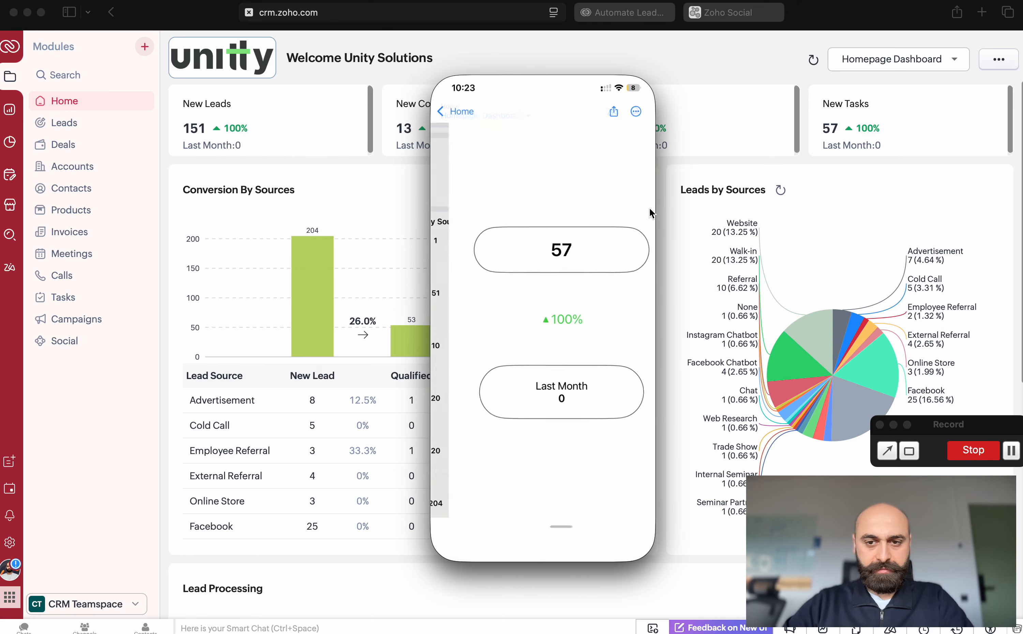
{"action": "left_click", "coordinate": [445, 111]}
{"action": "scroll", "coordinate": [458, 208], "scroll_direction": "down", "scroll_amount": 15}
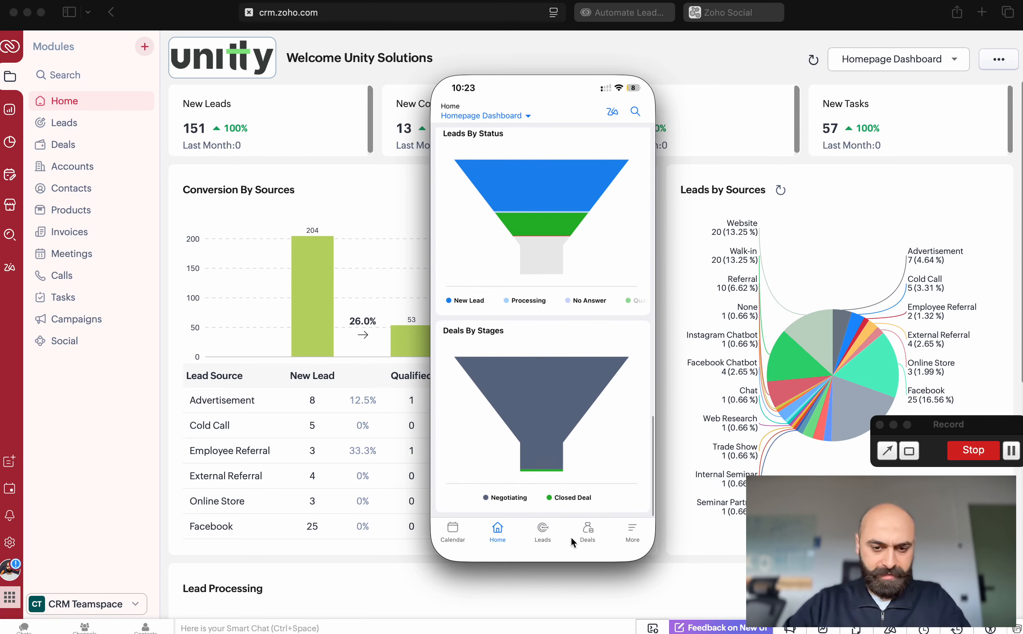
Open the Leads module in both the mobile app and the web CRM, and bring the mobile app to the front.
{"action": "left_click", "coordinate": [542, 535]}
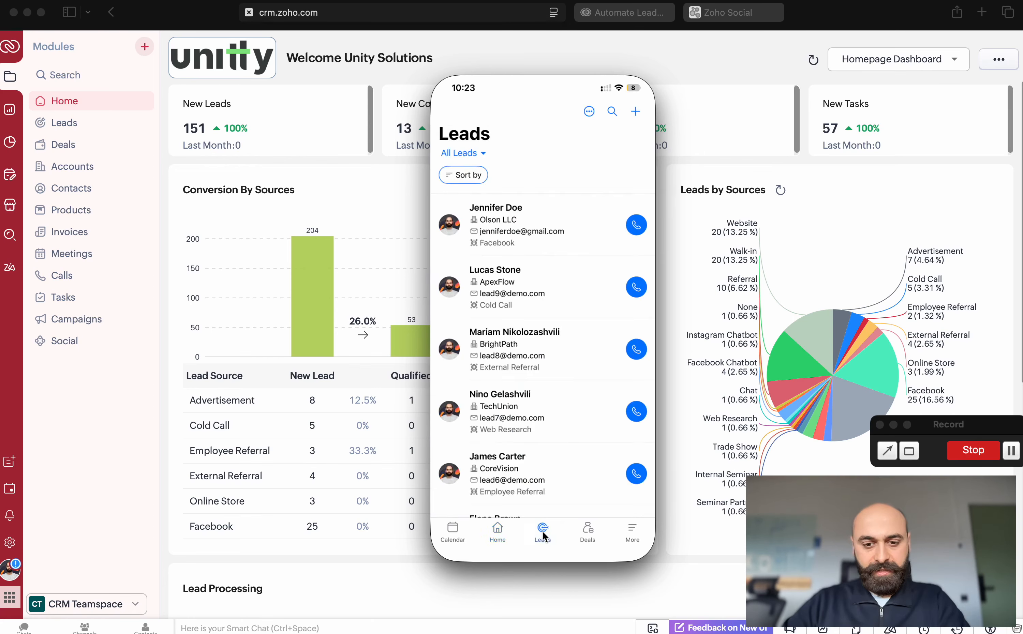
{"action": "left_click", "coordinate": [69, 124]}
{"action": "left_click", "coordinate": [69, 124]}
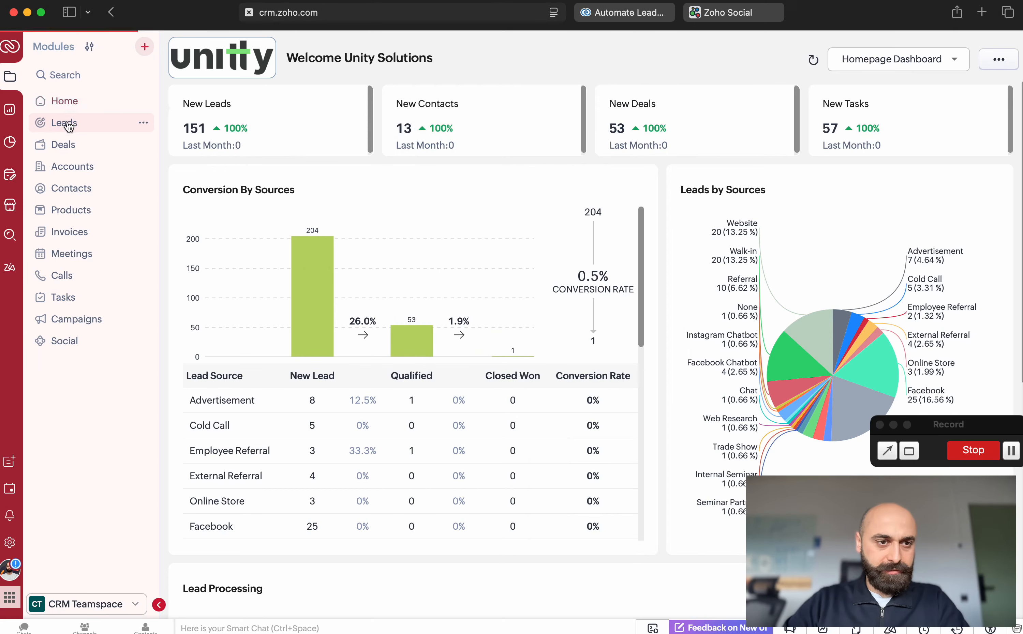
{"action": "mouse_move", "coordinate": [704, 608]}
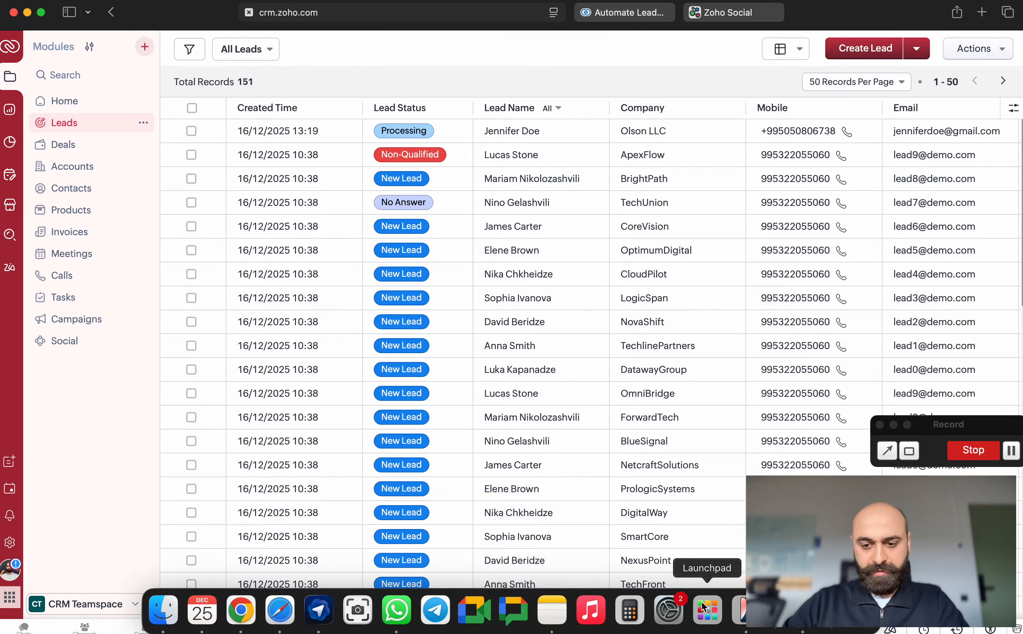
{"action": "left_click", "coordinate": [743, 609]}
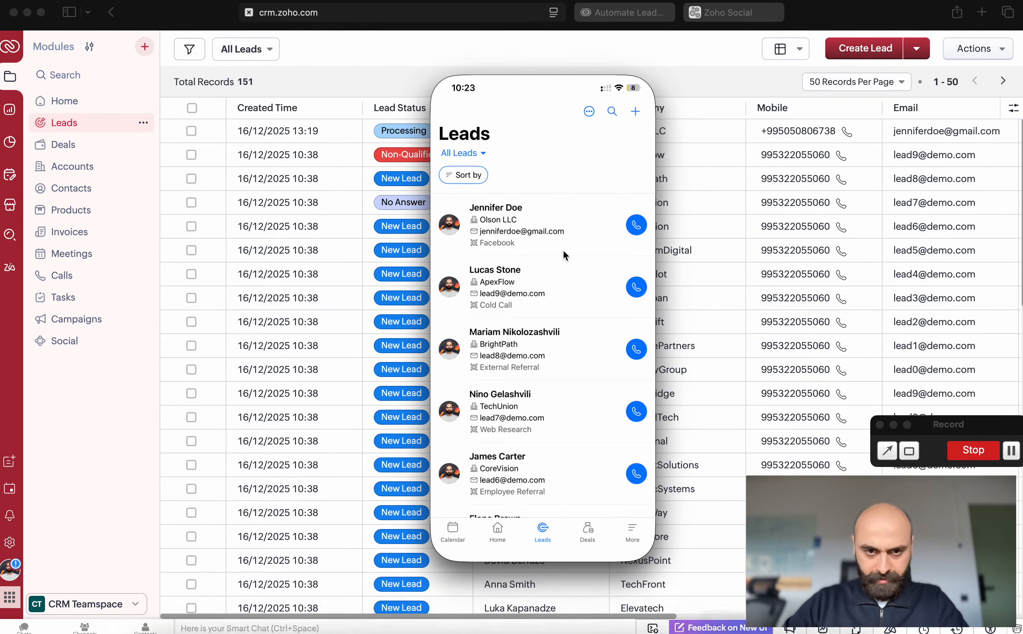
Open the Olson LLC lead in the mobile app and review its notes, calls, other related records and emails.
{"action": "left_click", "coordinate": [516, 216]}
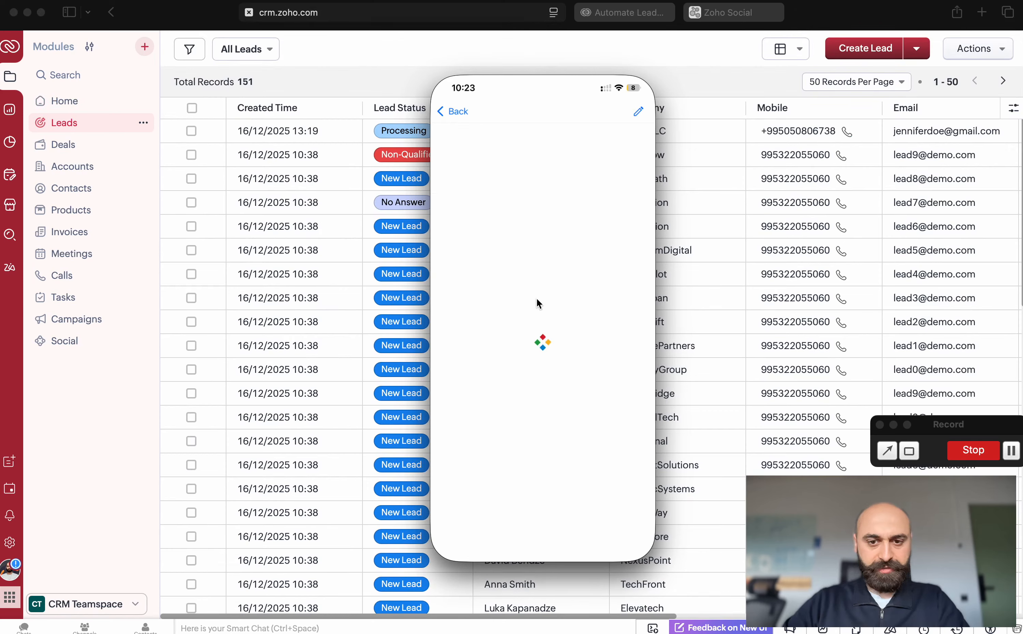
{"action": "scroll", "coordinate": [544, 345], "scroll_direction": "down", "scroll_amount": 10}
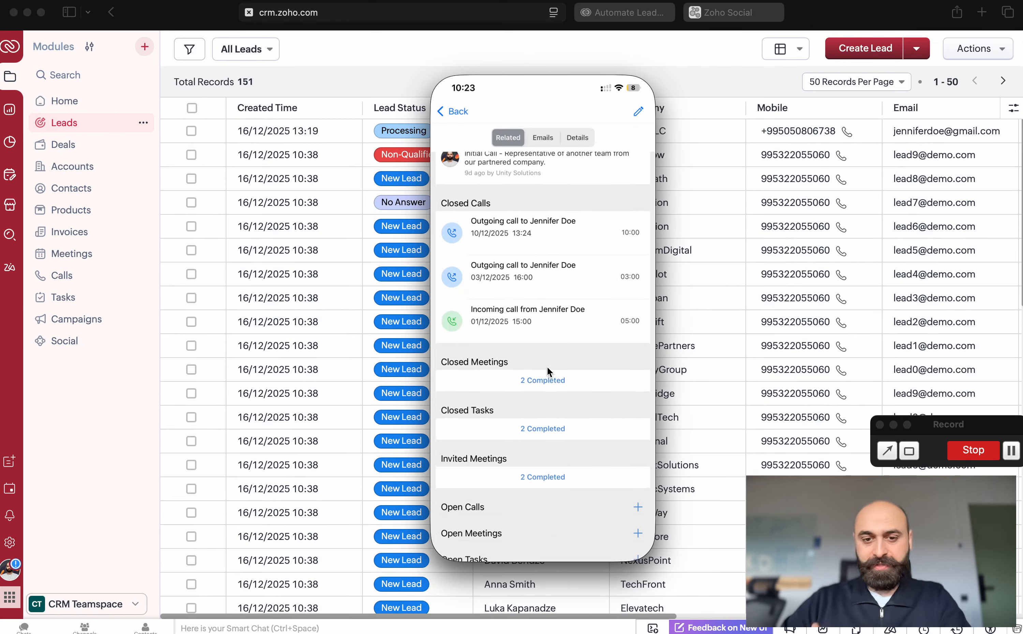
{"action": "scroll", "coordinate": [547, 371], "scroll_direction": "up", "scroll_amount": 10}
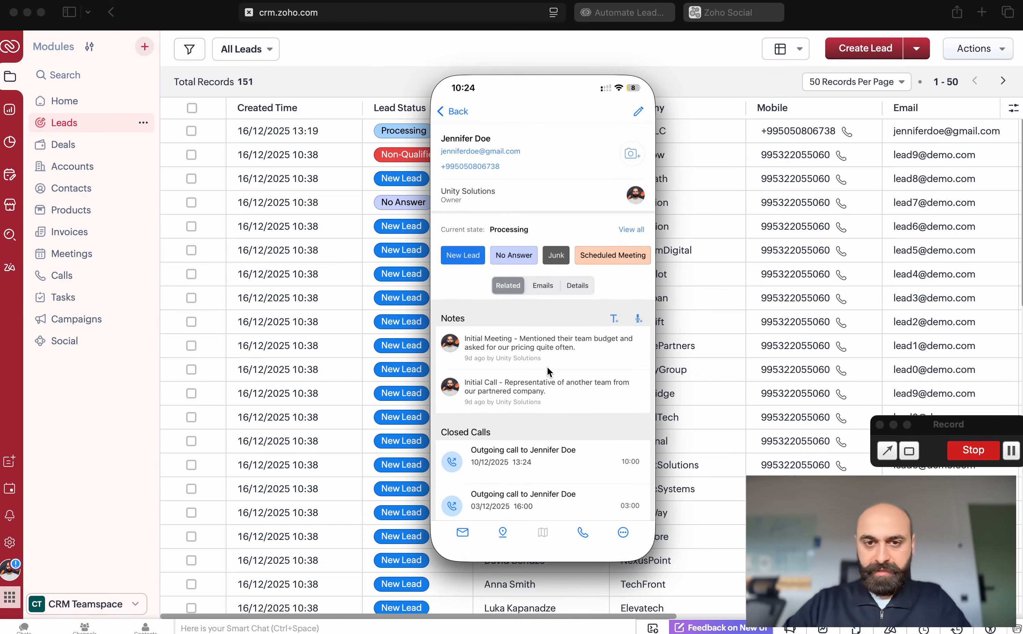
{"action": "left_click", "coordinate": [541, 286]}
Review the lead's details, including its lead information, marketing information, KPIs and additional information.
{"action": "left_click", "coordinate": [580, 285]}
{"action": "scroll", "coordinate": [539, 375], "scroll_direction": "down", "scroll_amount": 5}
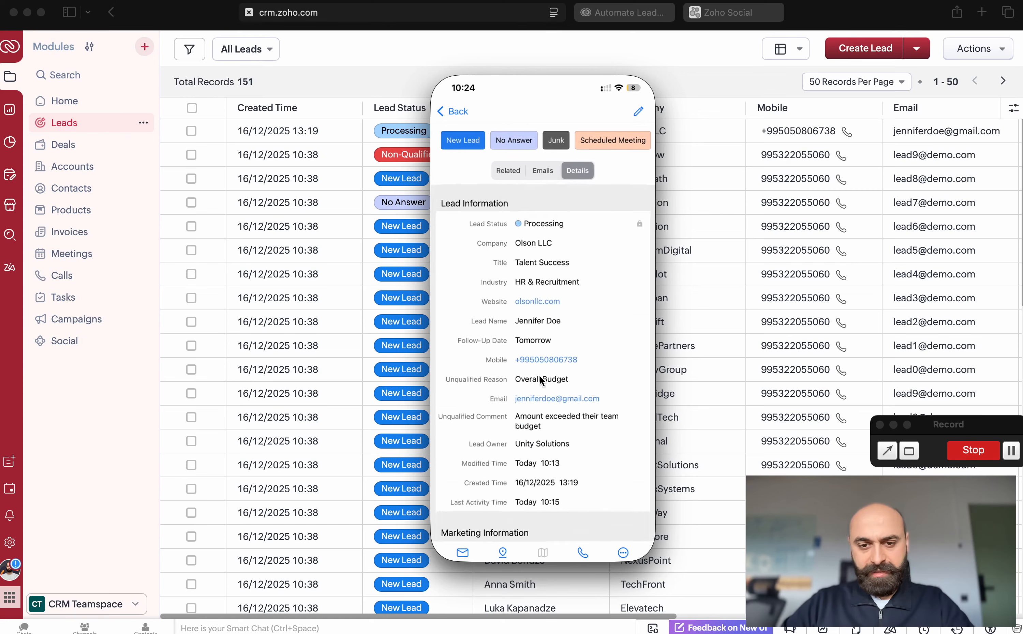
{"action": "scroll", "coordinate": [540, 375], "scroll_direction": "down", "scroll_amount": 5}
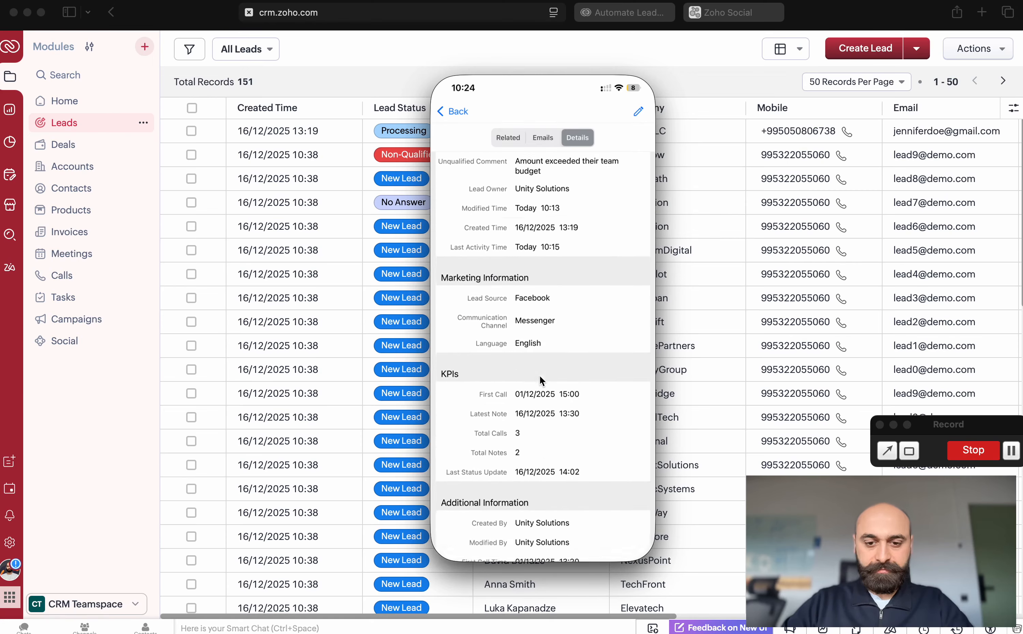
{"action": "scroll", "coordinate": [540, 375], "scroll_direction": "up", "scroll_amount": 15}
{"action": "scroll", "coordinate": [543, 328], "scroll_direction": "down", "scroll_amount": 10}
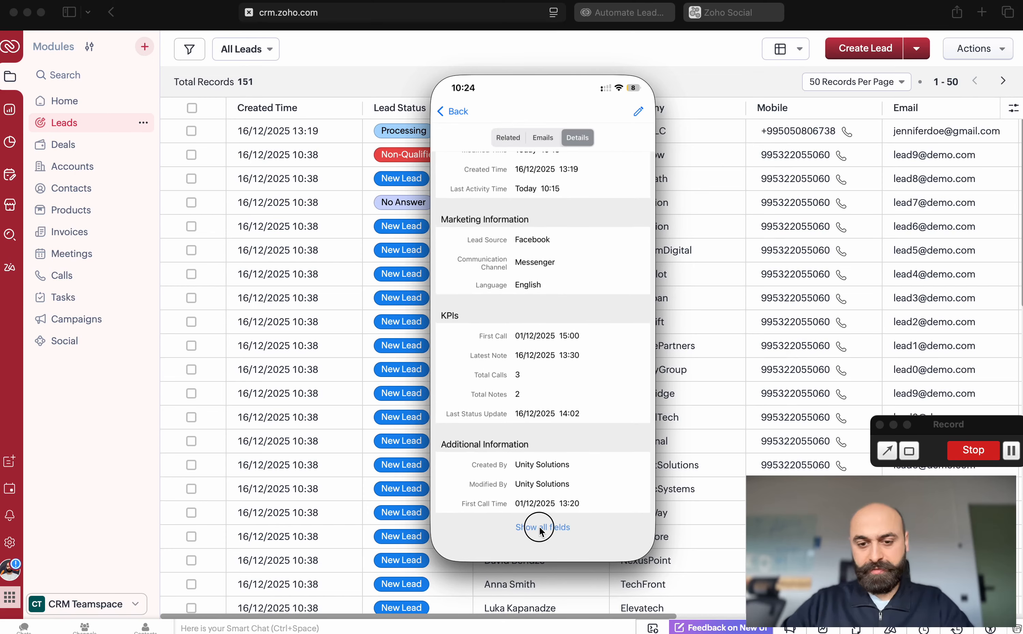
Show all of the lead's fields, read through the expanded details, and return to the Leads list.
{"action": "left_click", "coordinate": [542, 528]}
{"action": "scroll", "coordinate": [529, 466], "scroll_direction": "down", "scroll_amount": 5}
{"action": "scroll", "coordinate": [528, 460], "scroll_direction": "up", "scroll_amount": 15}
{"action": "scroll", "coordinate": [528, 460], "scroll_direction": "up", "scroll_amount": 3}
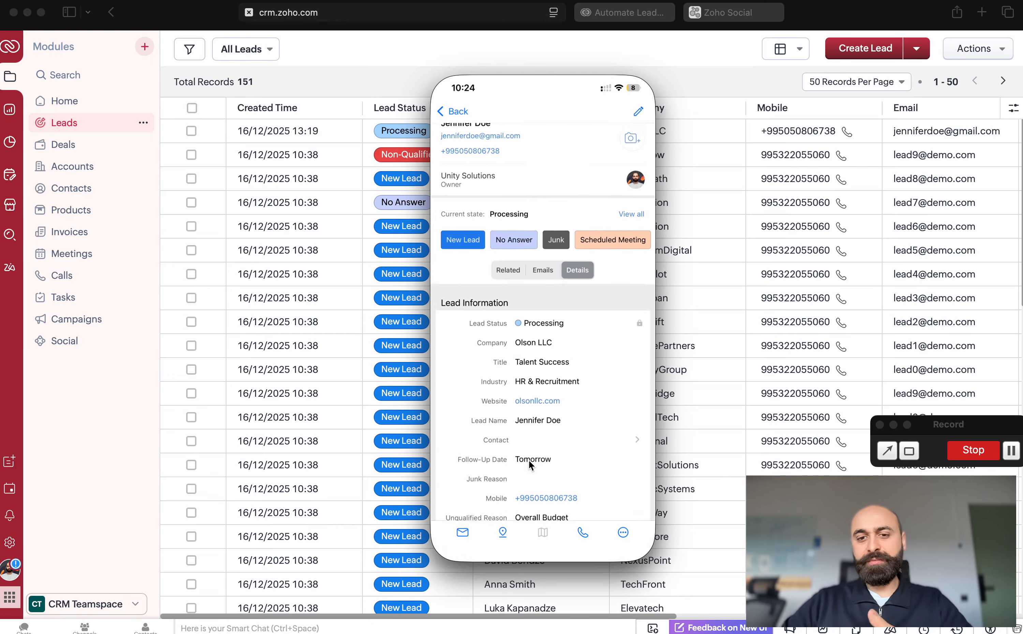
{"action": "scroll", "coordinate": [528, 460], "scroll_direction": "down", "scroll_amount": 6}
{"action": "scroll", "coordinate": [529, 460], "scroll_direction": "down", "scroll_amount": 2}
{"action": "scroll", "coordinate": [528, 460], "scroll_direction": "up", "scroll_amount": 8}
{"action": "scroll", "coordinate": [528, 459], "scroll_direction": "down", "scroll_amount": 10}
{"action": "scroll", "coordinate": [529, 461], "scroll_direction": "down", "scroll_amount": 5}
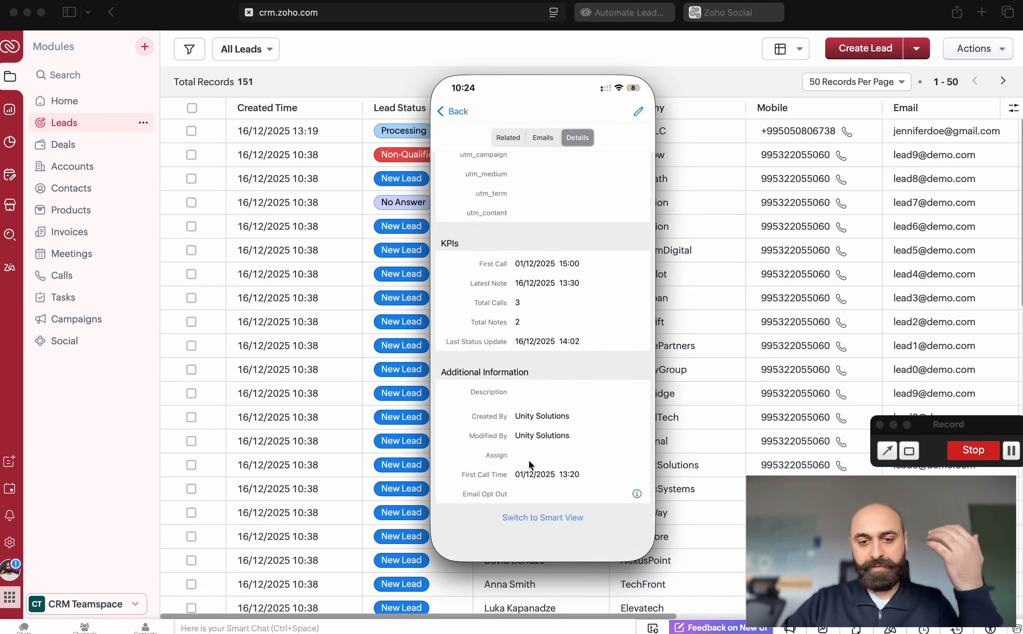
{"action": "left_click", "coordinate": [444, 110]}
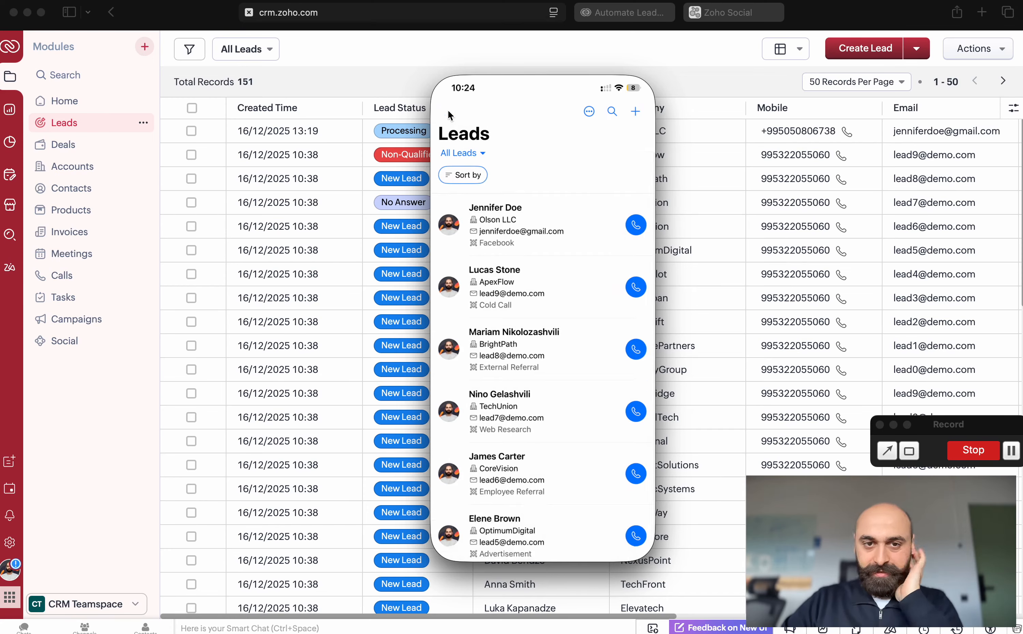
Review the available custom views for leads and the Leads module's options in the mobile app, leaving both unchanged.
{"action": "left_click", "coordinate": [477, 159]}
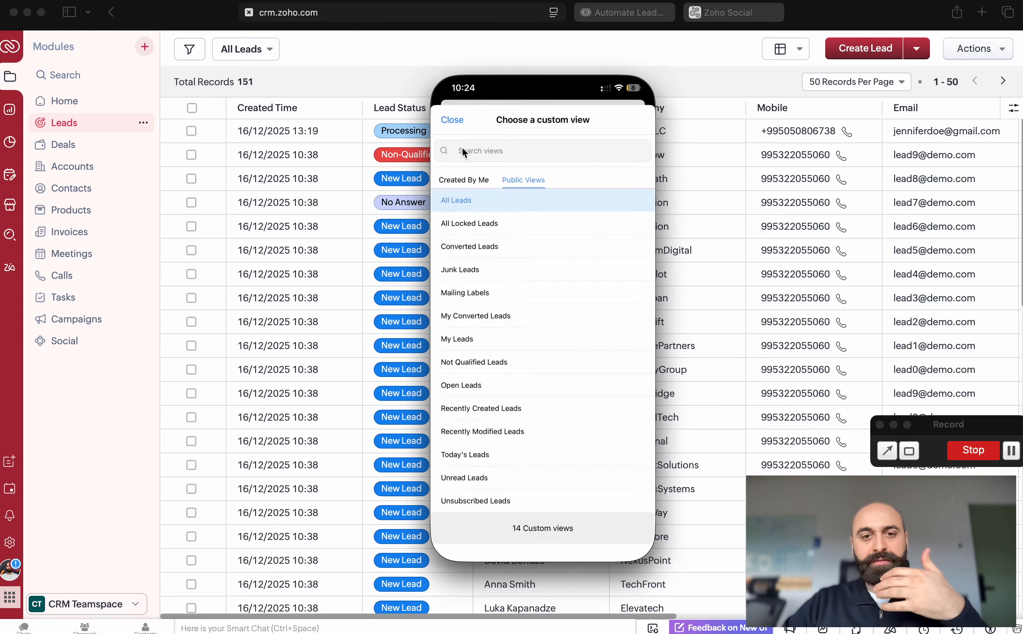
{"action": "left_click", "coordinate": [453, 122]}
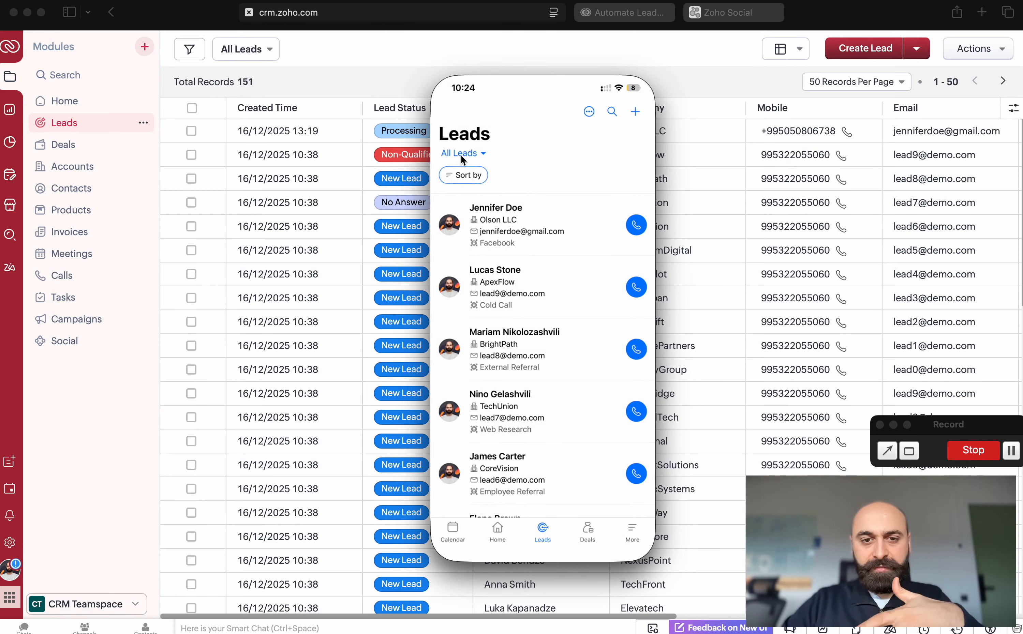
{"action": "left_click", "coordinate": [591, 112]}
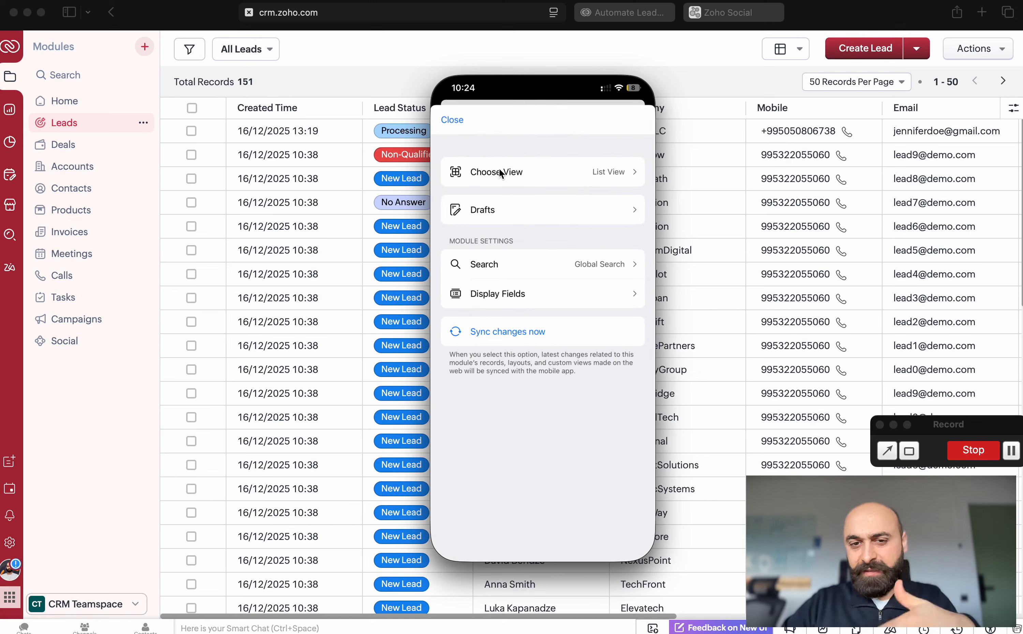
{"action": "left_click", "coordinate": [456, 119]}
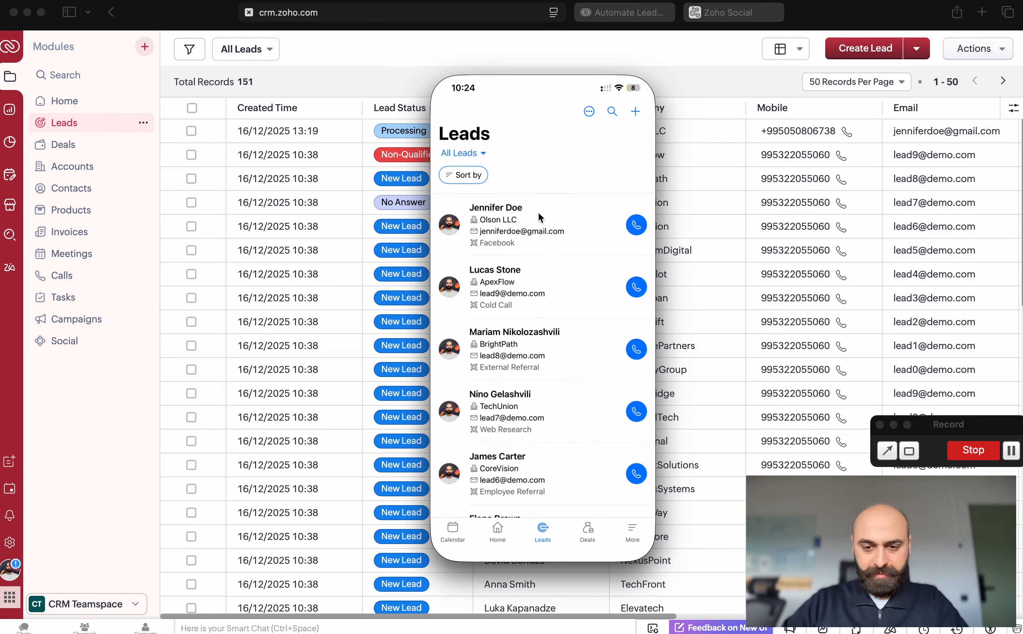
Open the Olson LLC lead, review its additional actions and custom buttons, and return to the Leads list.
{"action": "left_click", "coordinate": [502, 211]}
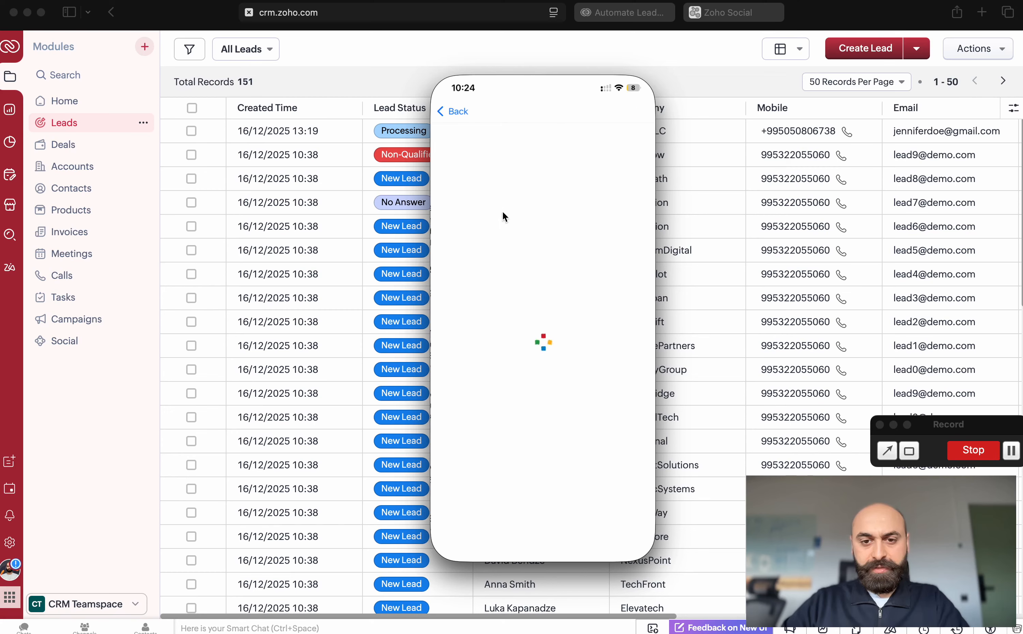
{"action": "left_click", "coordinate": [622, 531]}
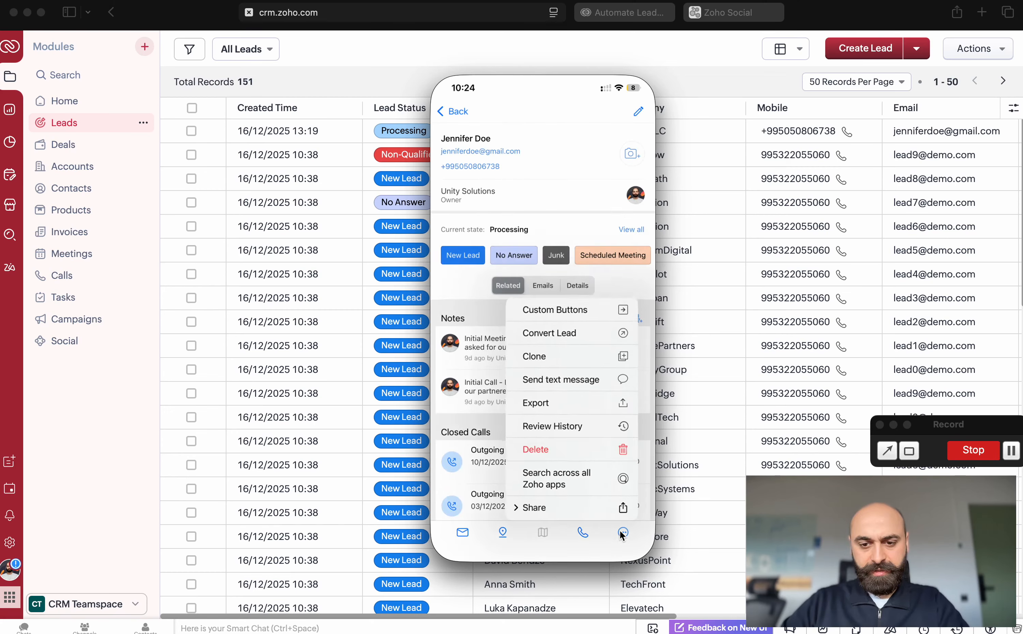
{"action": "left_click", "coordinate": [572, 311]}
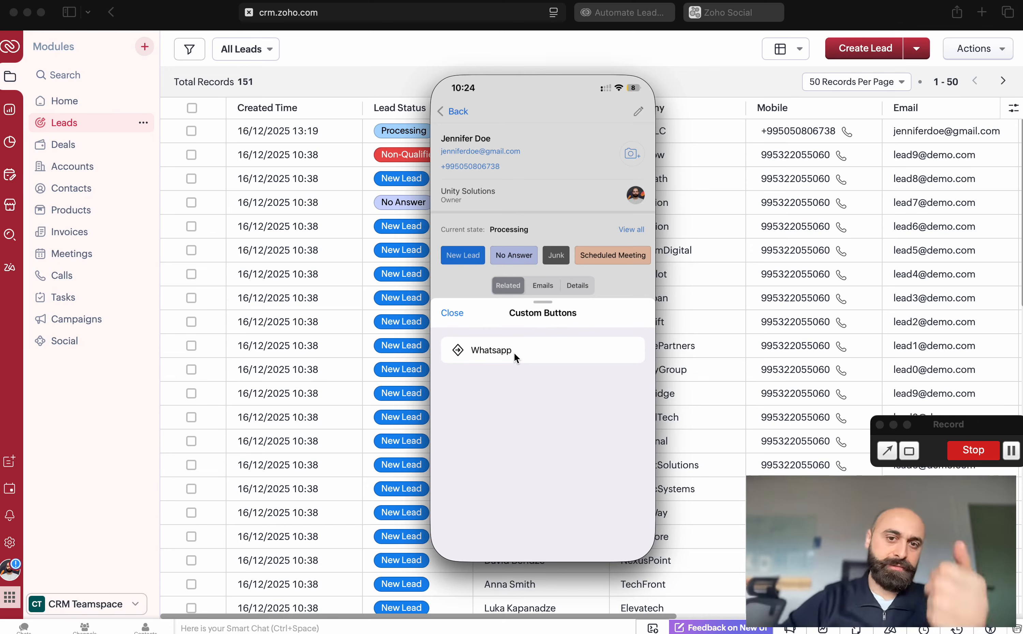
{"action": "left_click", "coordinate": [488, 268]}
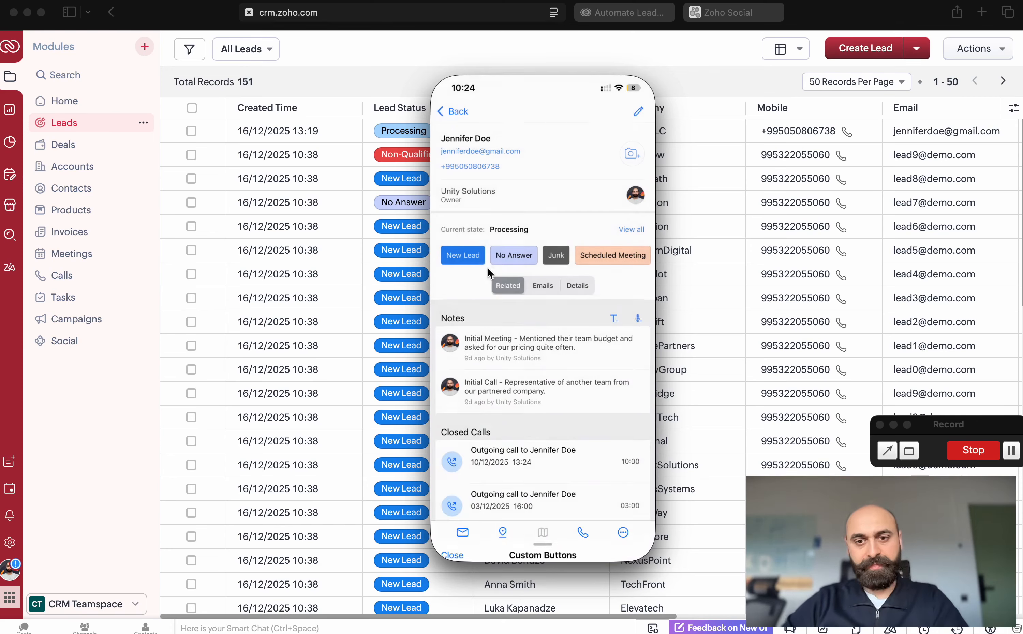
{"action": "left_click", "coordinate": [448, 116]}
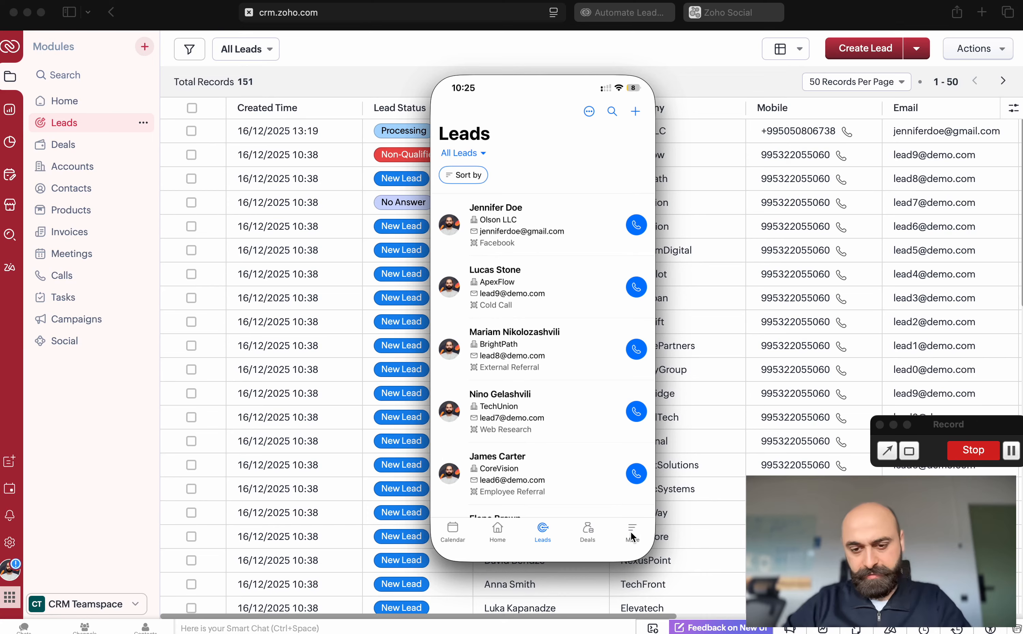
Open the Deals module, review the new deal form with all fields shown, and leave it without saving.
{"action": "left_click", "coordinate": [631, 531]}
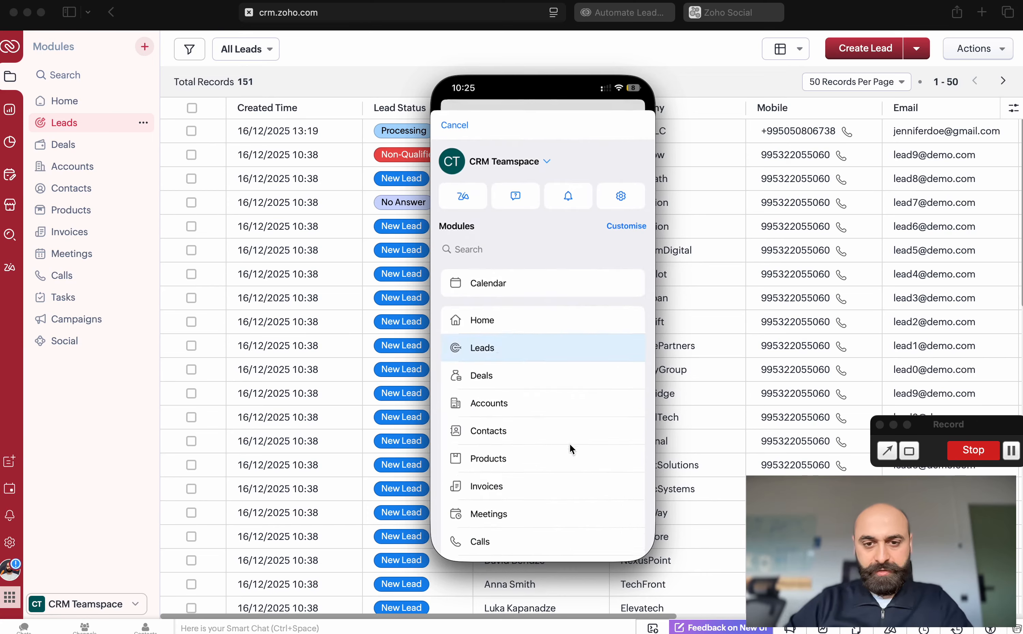
{"action": "left_click", "coordinate": [491, 370]}
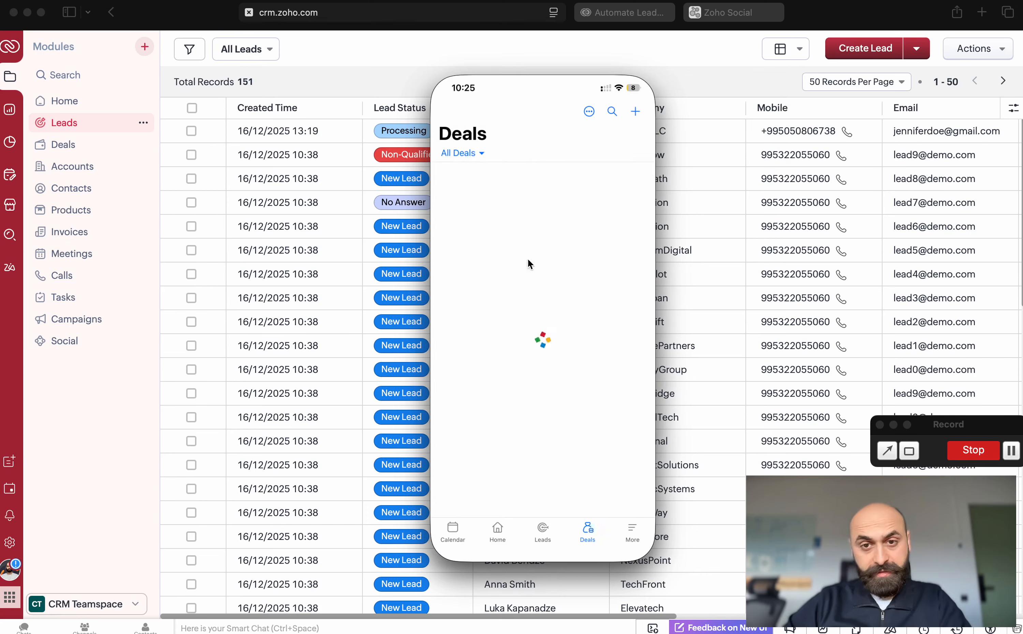
{"action": "left_click", "coordinate": [635, 111]}
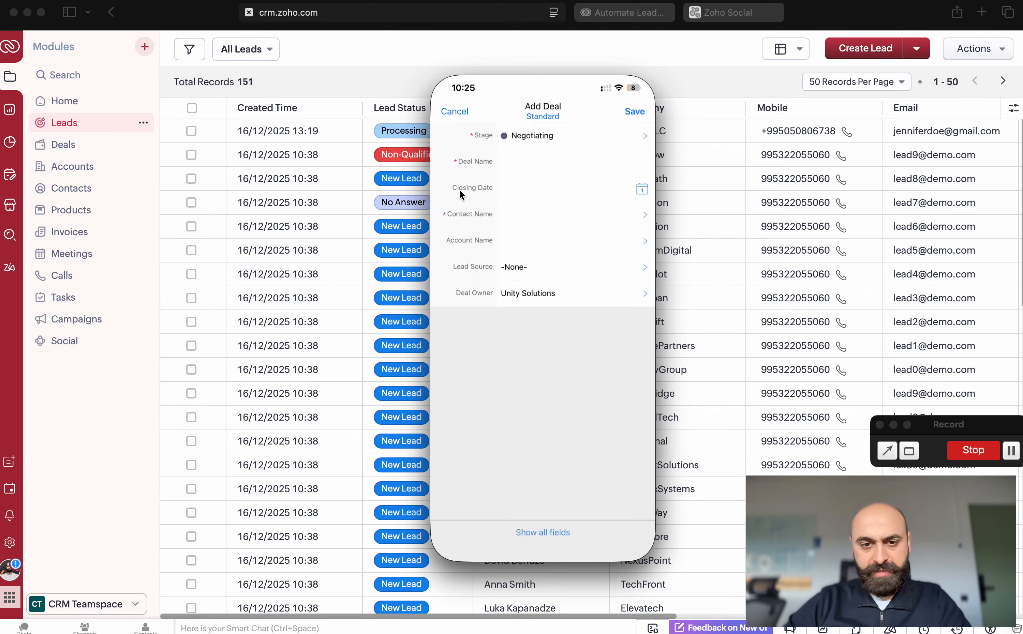
{"action": "left_click", "coordinate": [542, 532]}
{"action": "left_click", "coordinate": [453, 112]}
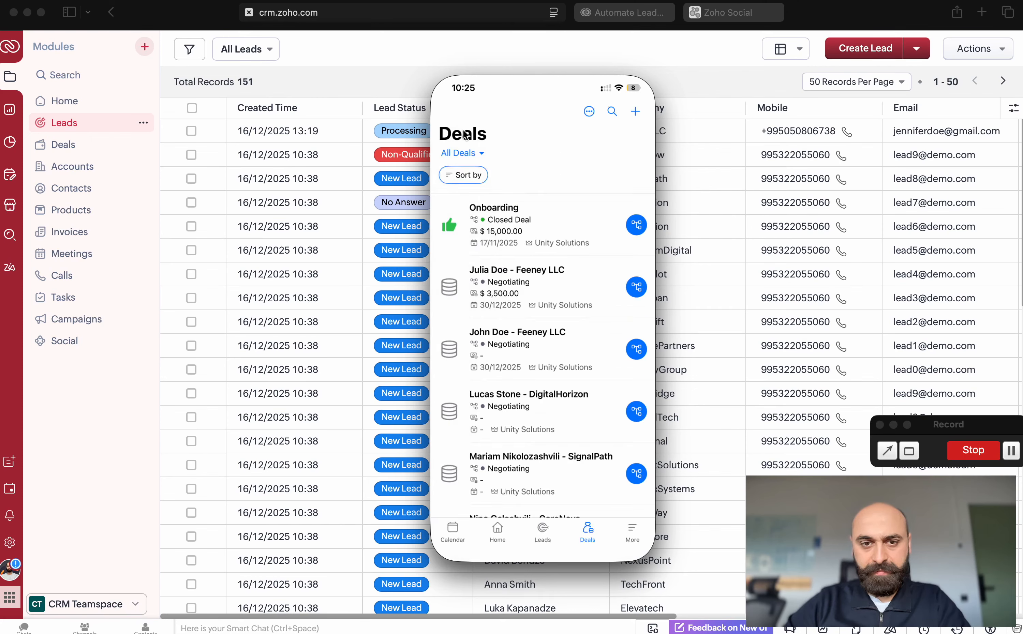
Open the Invoices module and view the X invoice record.
{"action": "left_click", "coordinate": [636, 538]}
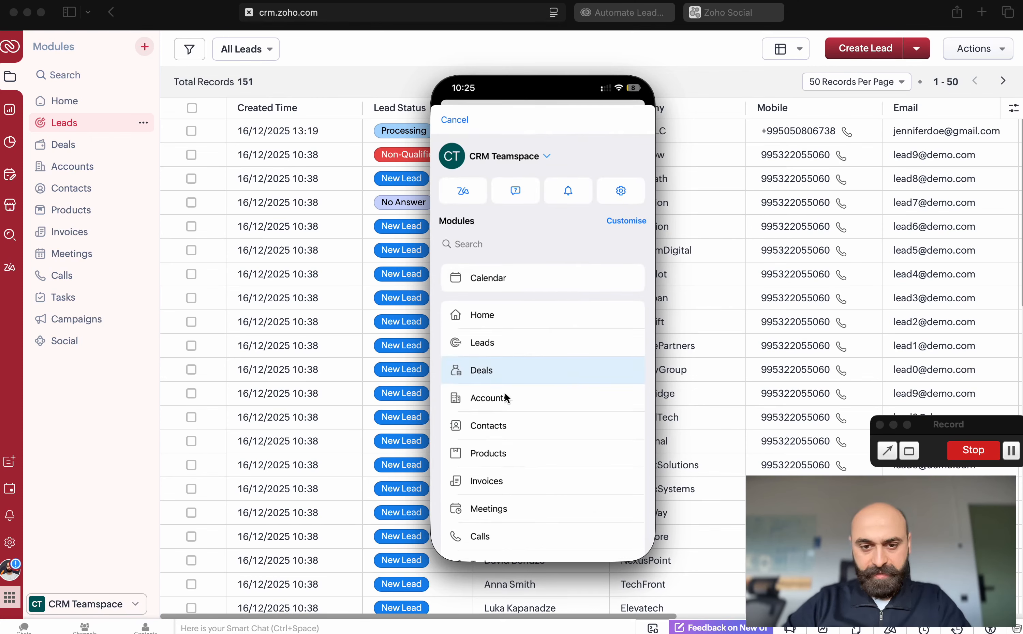
{"action": "left_click", "coordinate": [488, 481]}
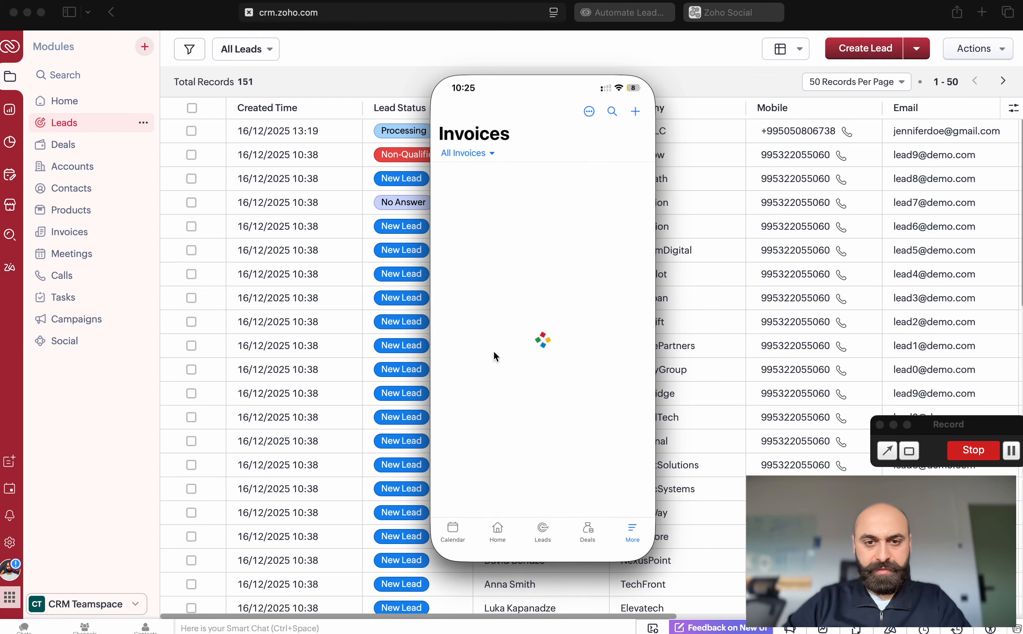
{"action": "left_click", "coordinate": [488, 210]}
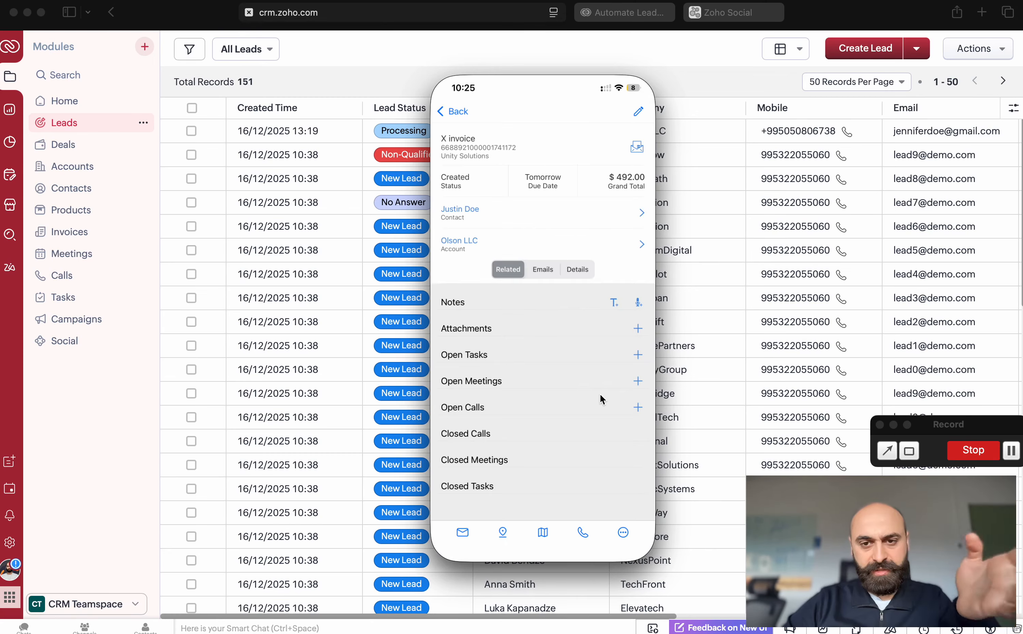
Start sending the invoice with the public template Invoice 2.0 and look through the document preview.
{"action": "left_click", "coordinate": [638, 147]}
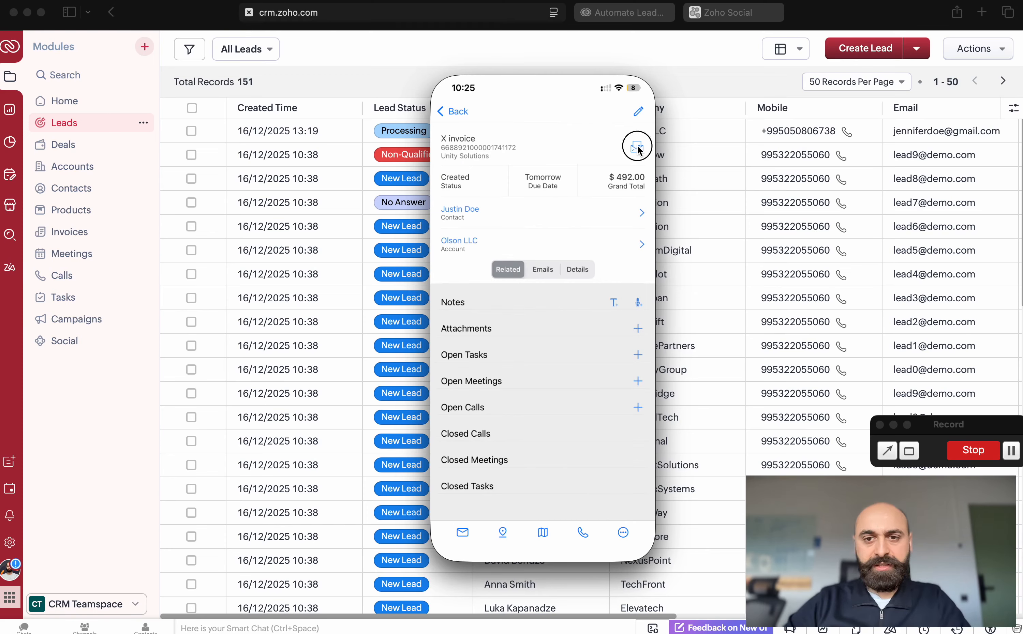
{"action": "left_click", "coordinate": [525, 249]}
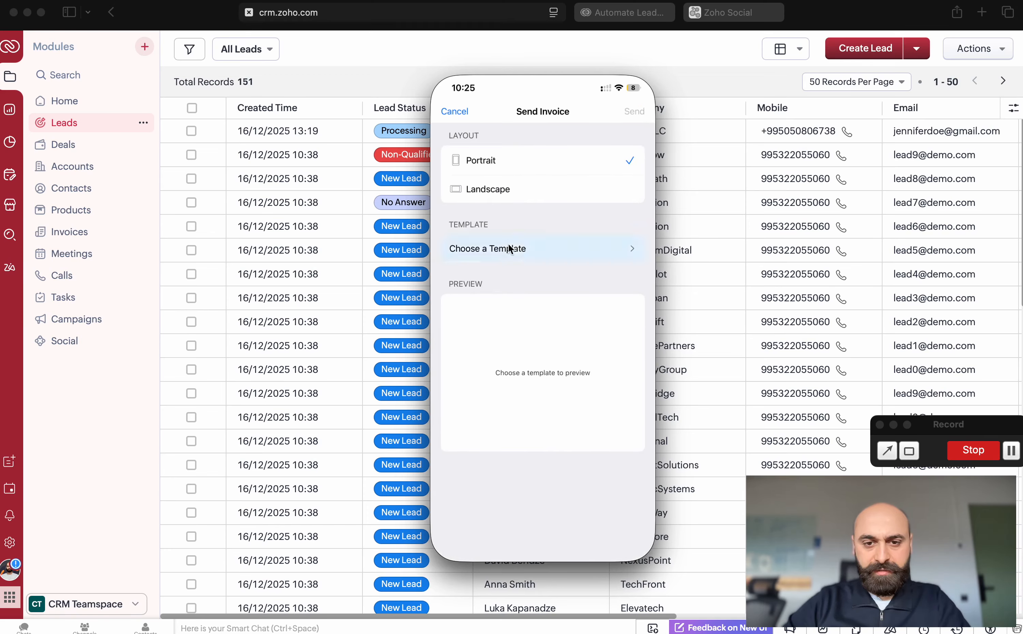
{"action": "left_click", "coordinate": [492, 166]}
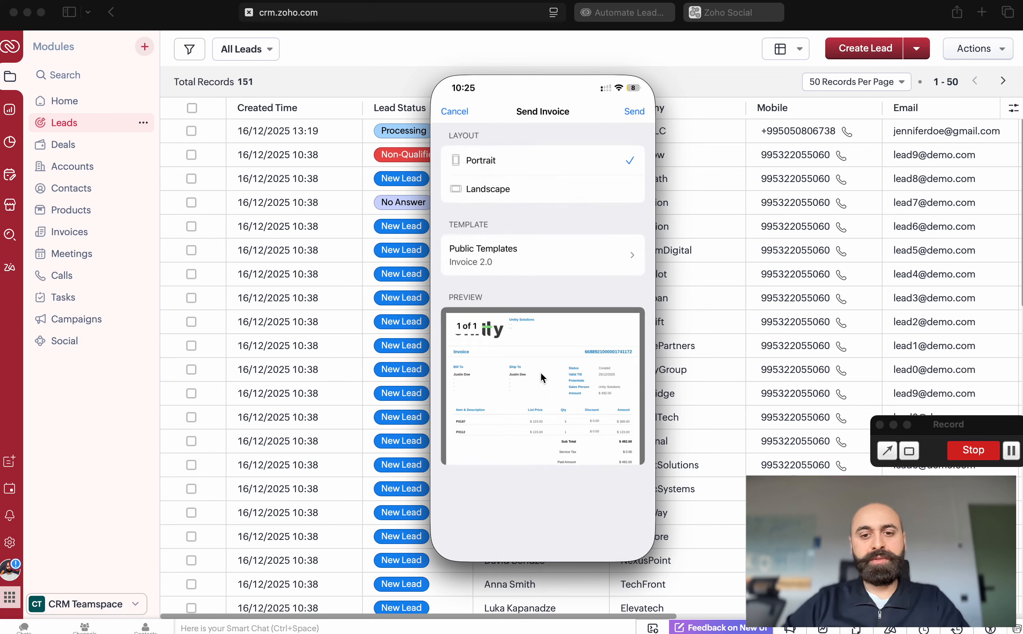
{"action": "scroll", "coordinate": [540, 384], "scroll_direction": "down", "scroll_amount": 5}
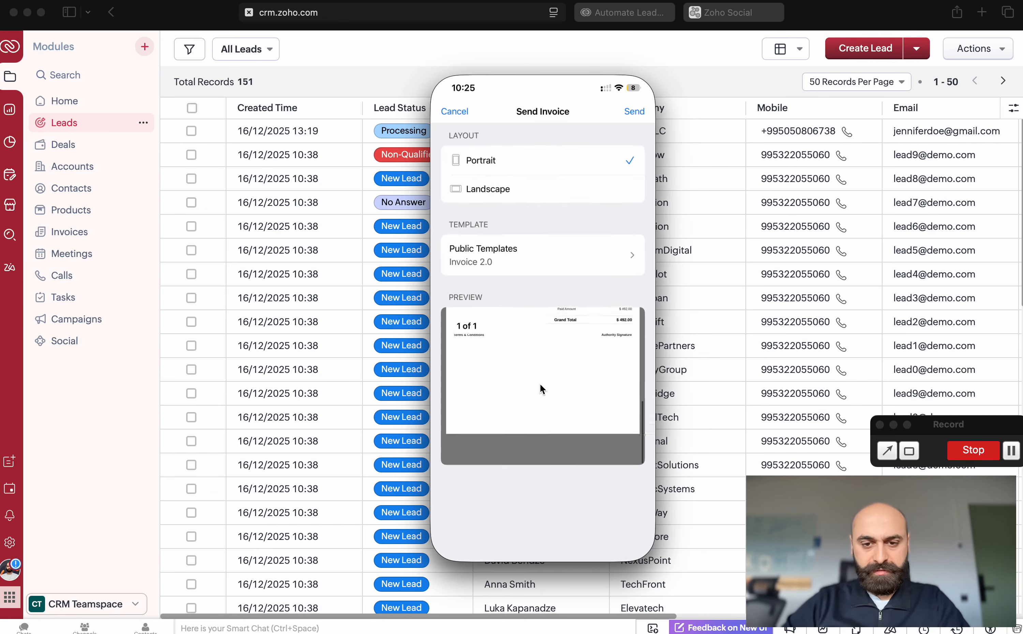
Open the email draft with the invoice PDF attached, discard it, and cancel sending to return to the invoice record.
{"action": "left_click", "coordinate": [632, 112]}
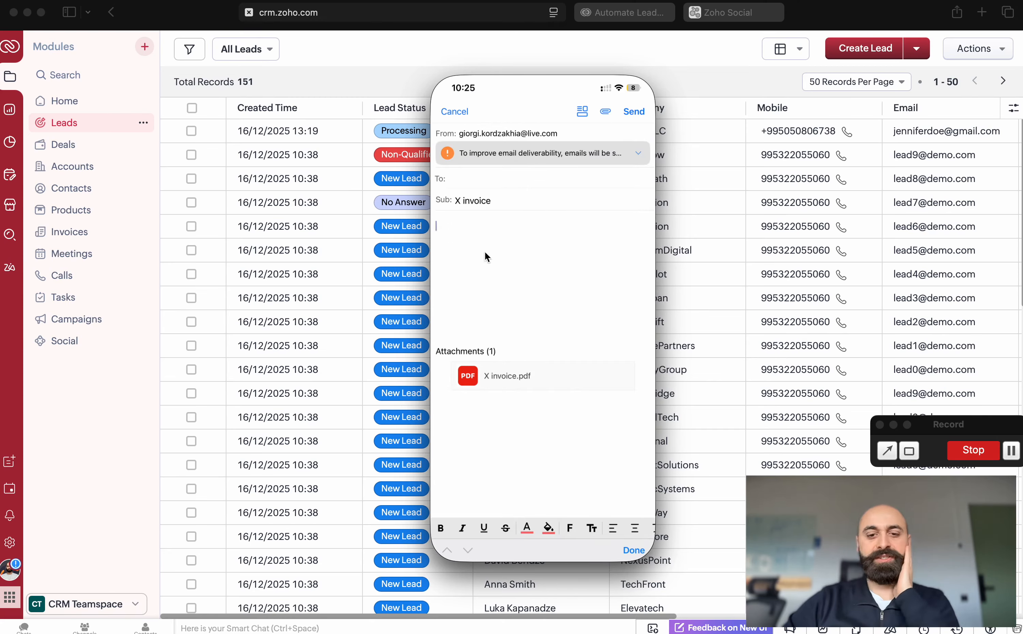
{"action": "left_click", "coordinate": [460, 117]}
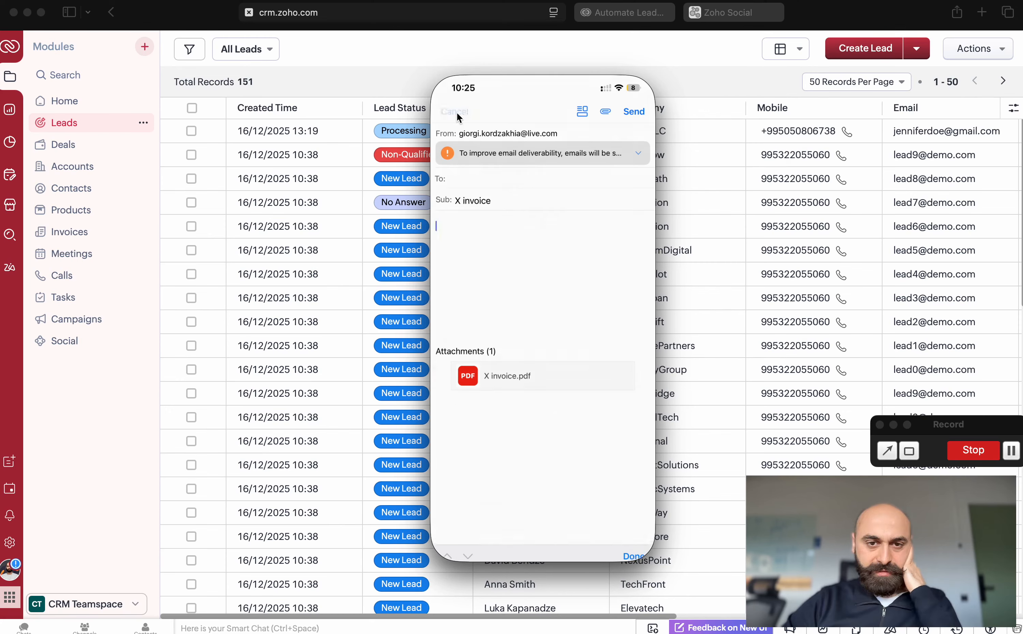
{"action": "left_click", "coordinate": [566, 496]}
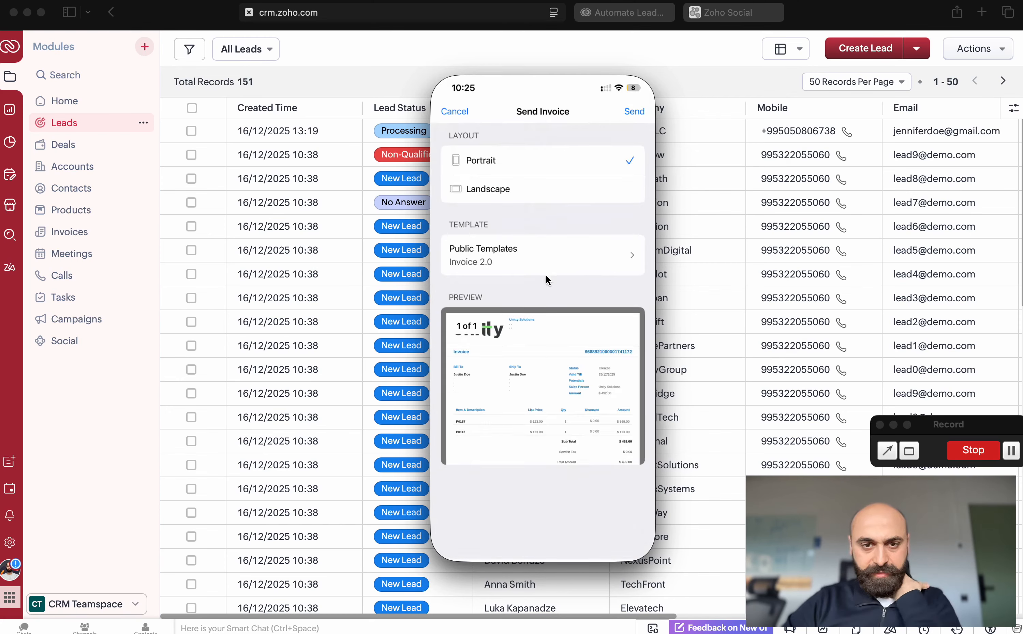
{"action": "left_click", "coordinate": [454, 113]}
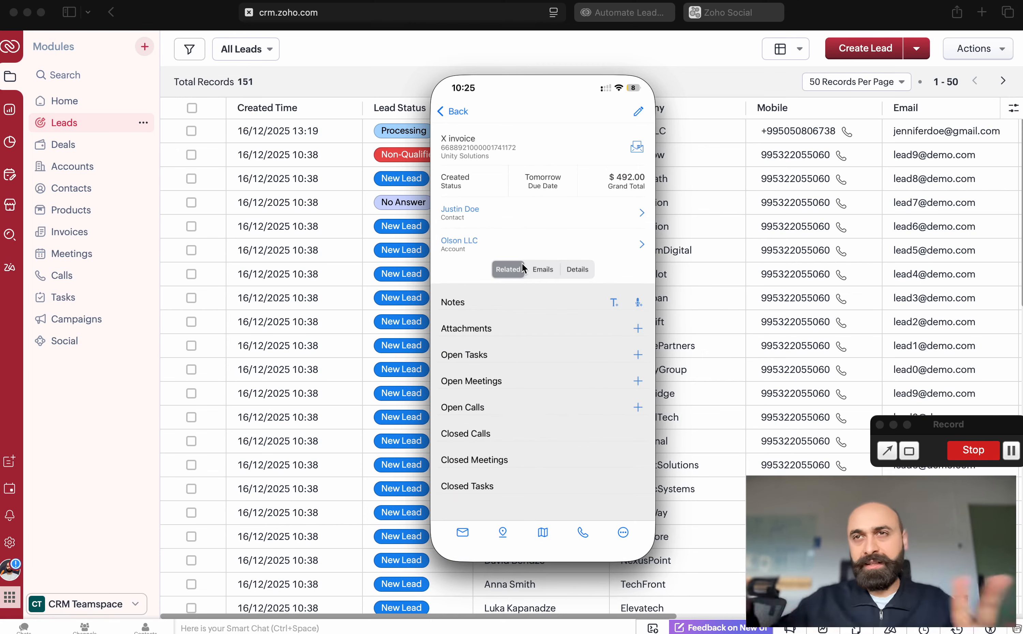
{"action": "mouse_move", "coordinate": [517, 58]}
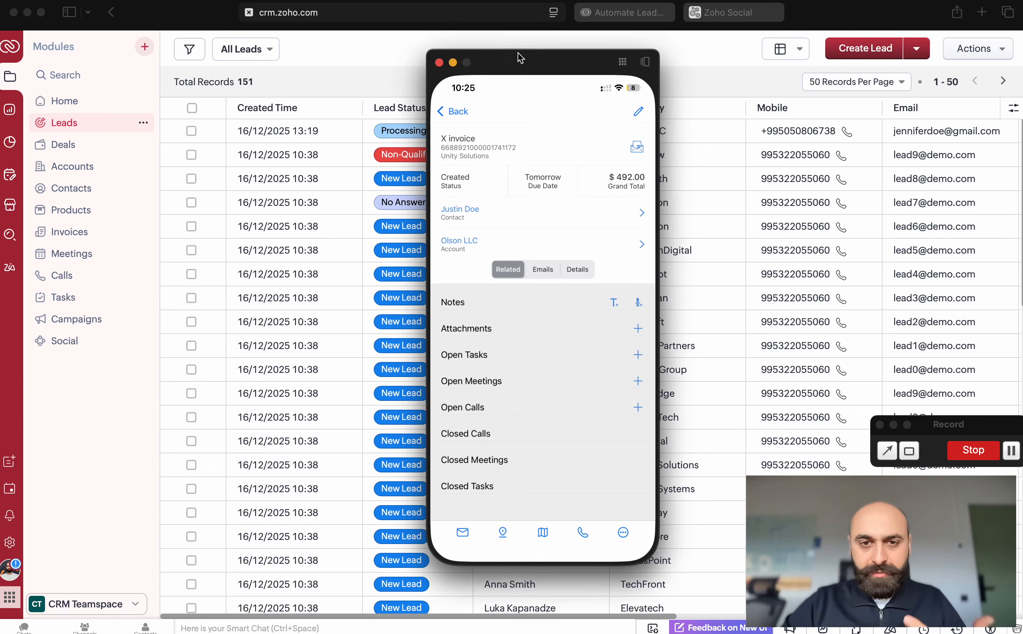